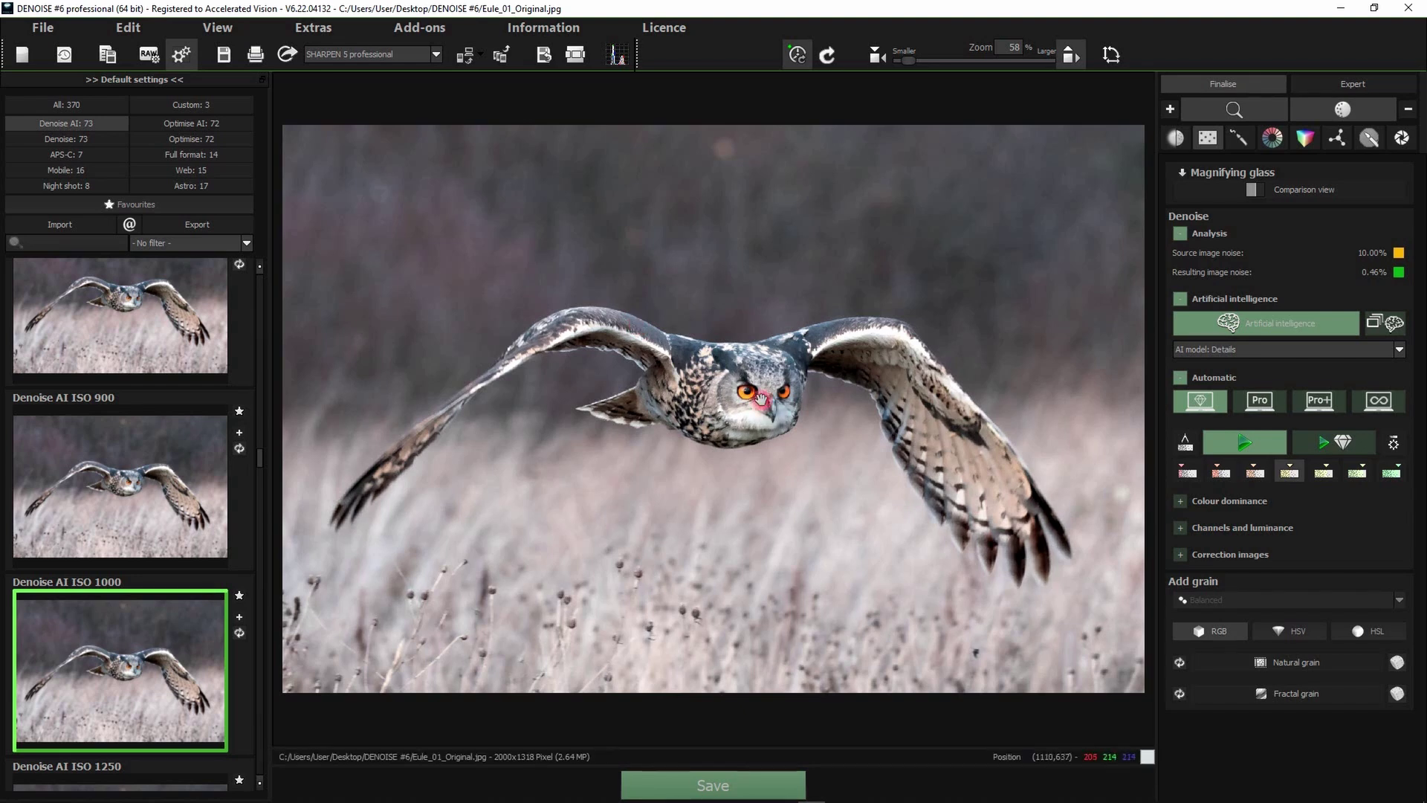
- Examine the owl's head up close, compare the denoised result with the noisy original, and return to the full image
scroll(744, 387, up, 3)
scroll(743, 387, up, 5)
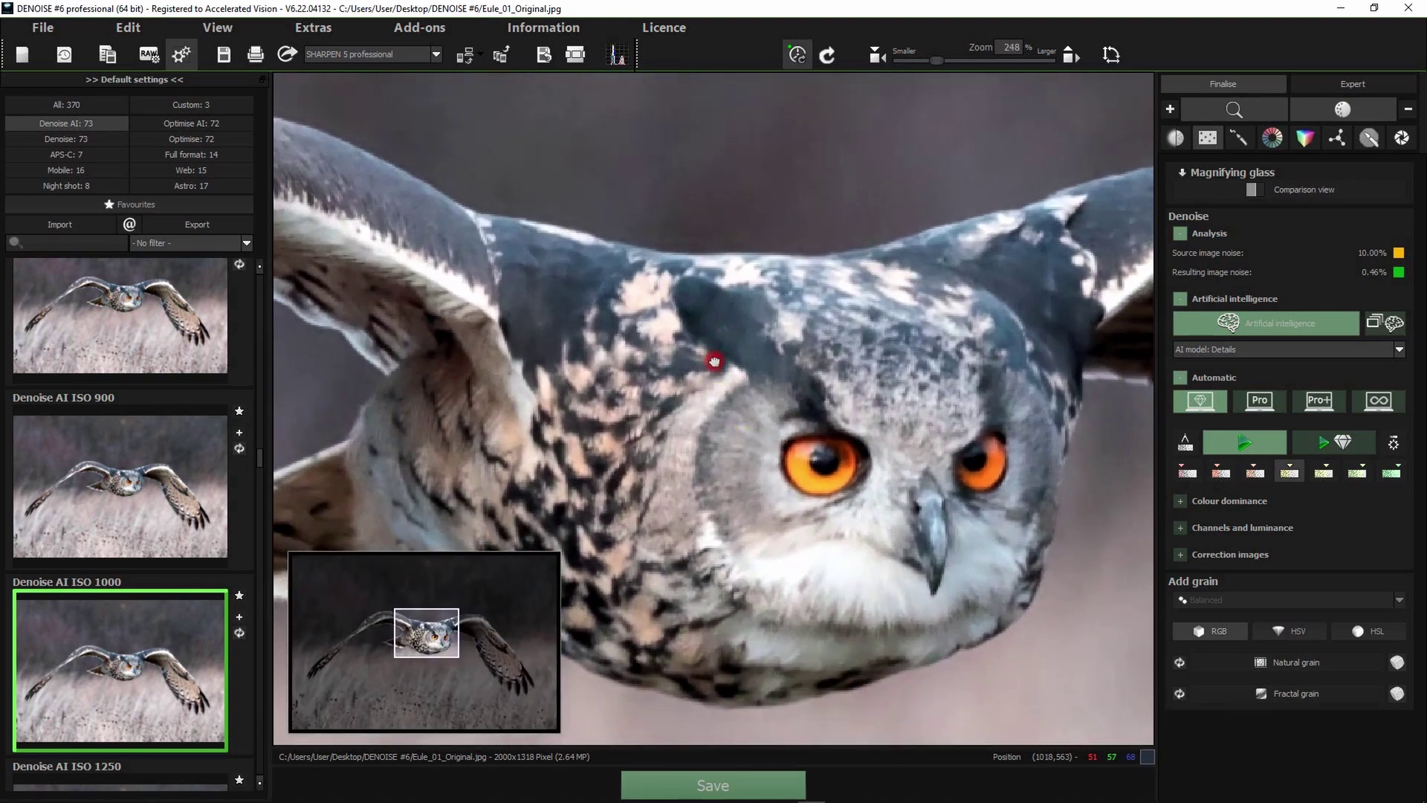
drag(715, 362, 715, 348)
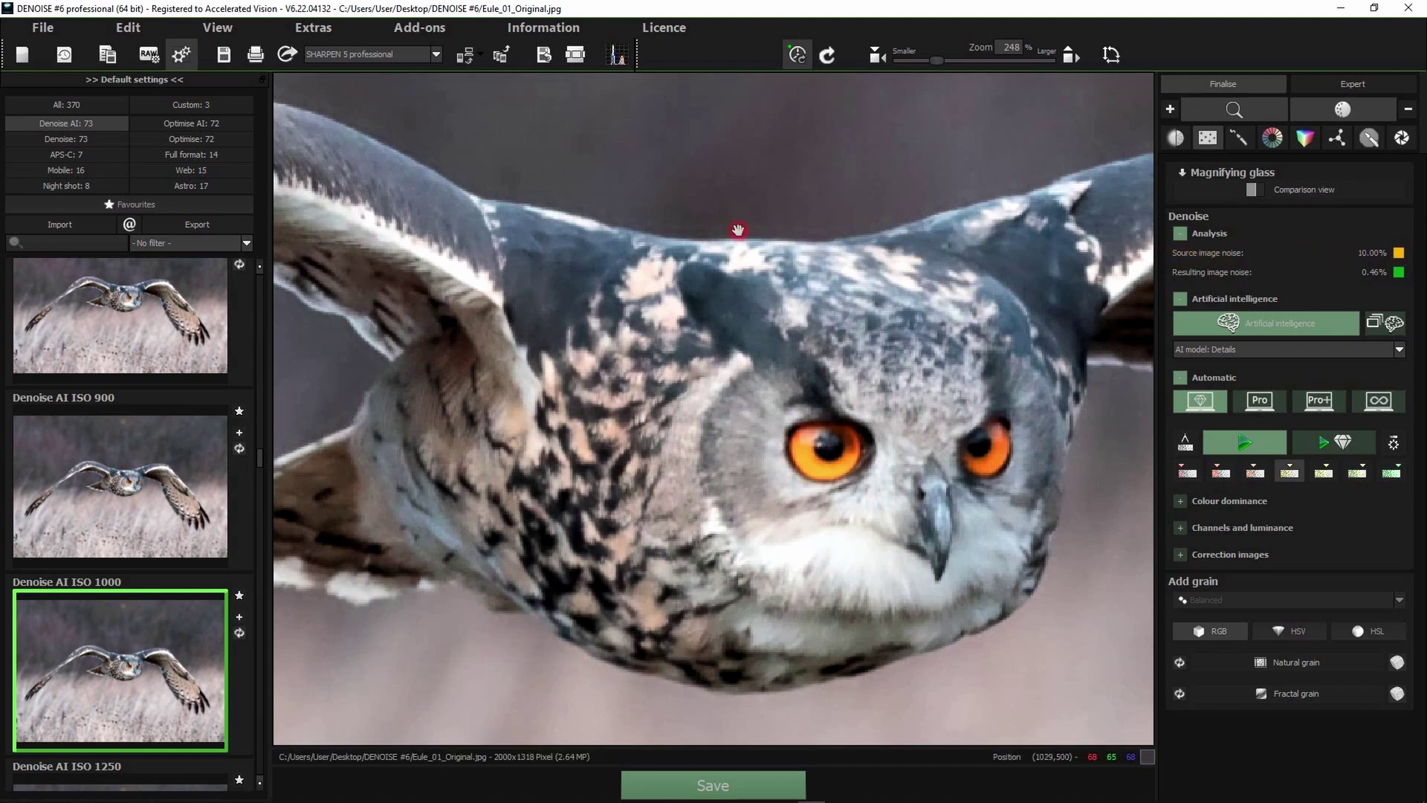
click(771, 228)
click(771, 227)
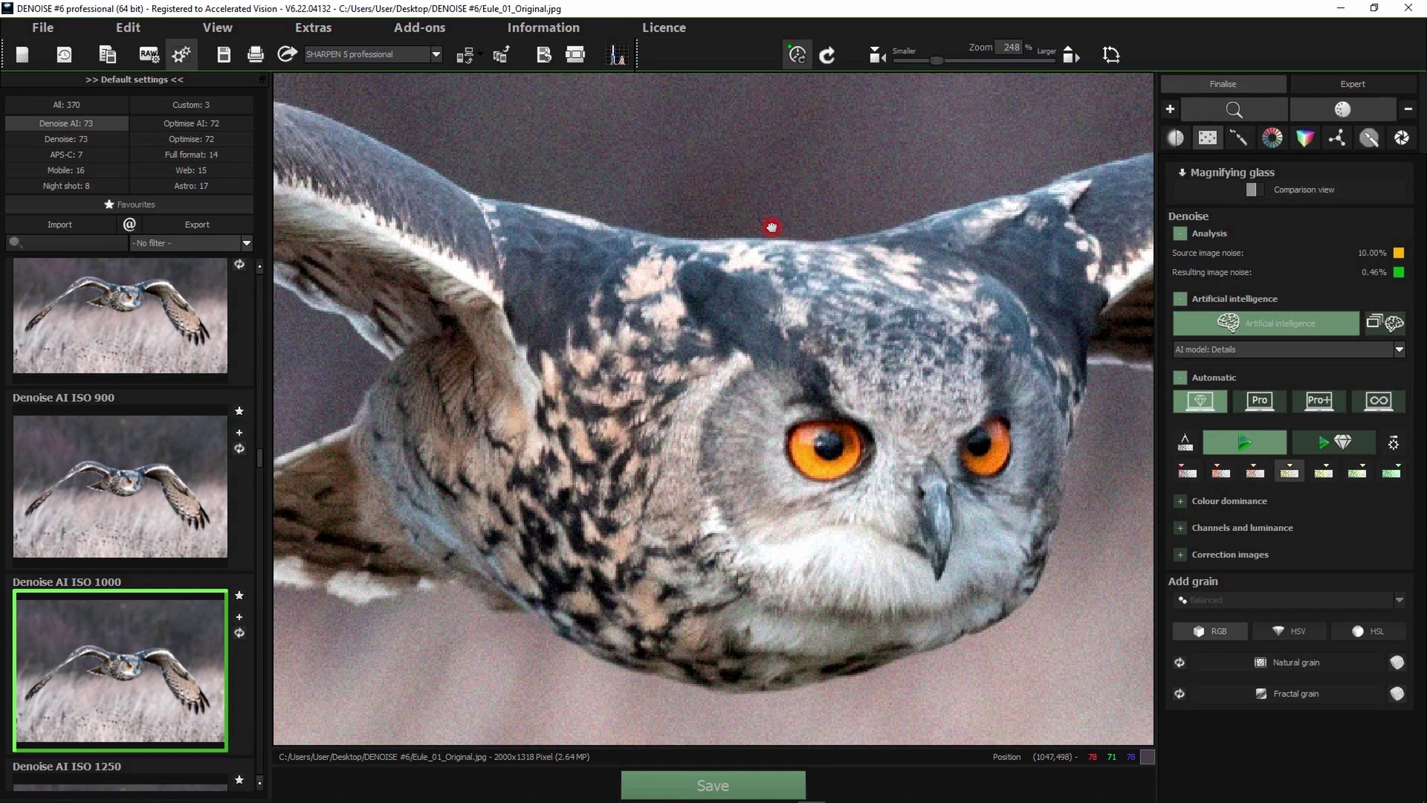
drag(772, 227, 772, 227)
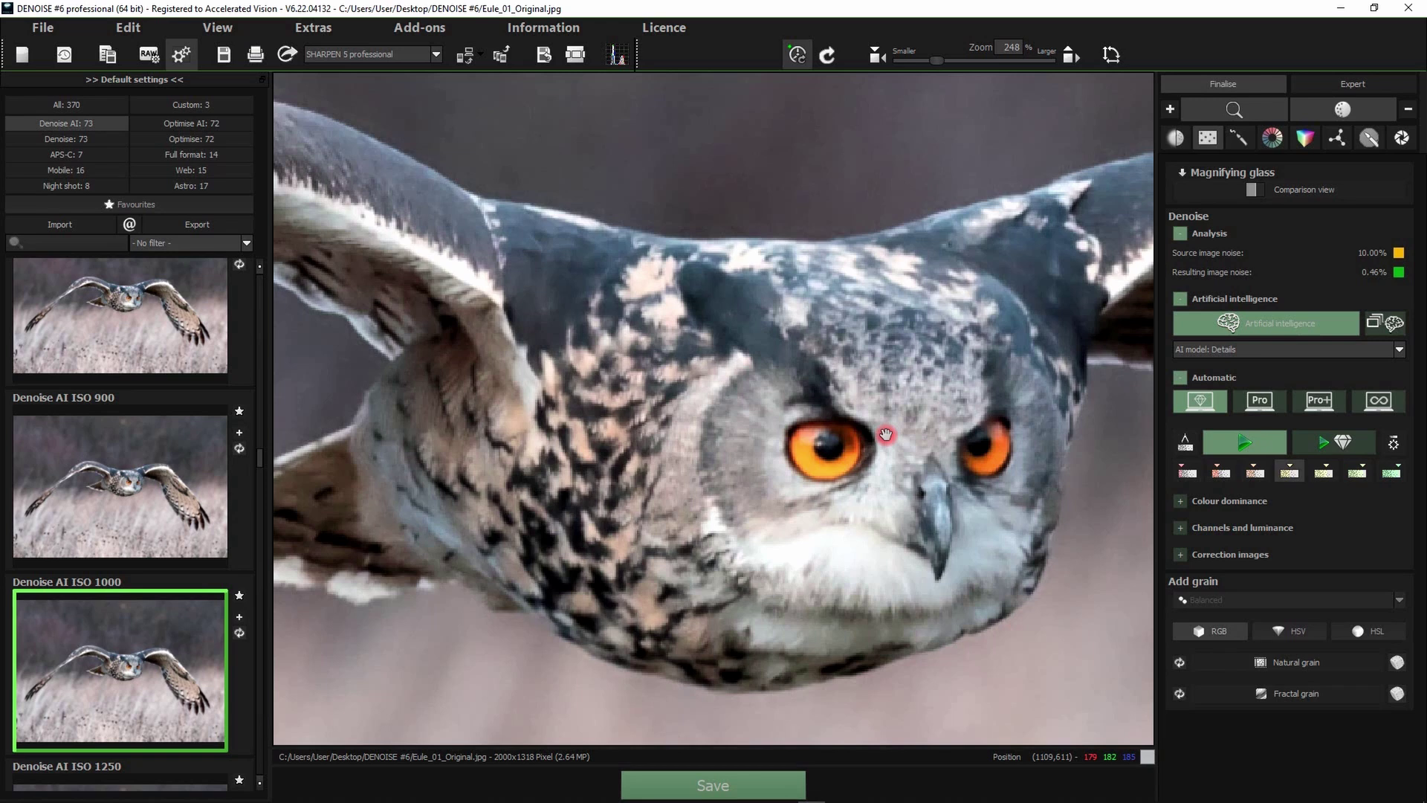
click(703, 406)
right_click(692, 440)
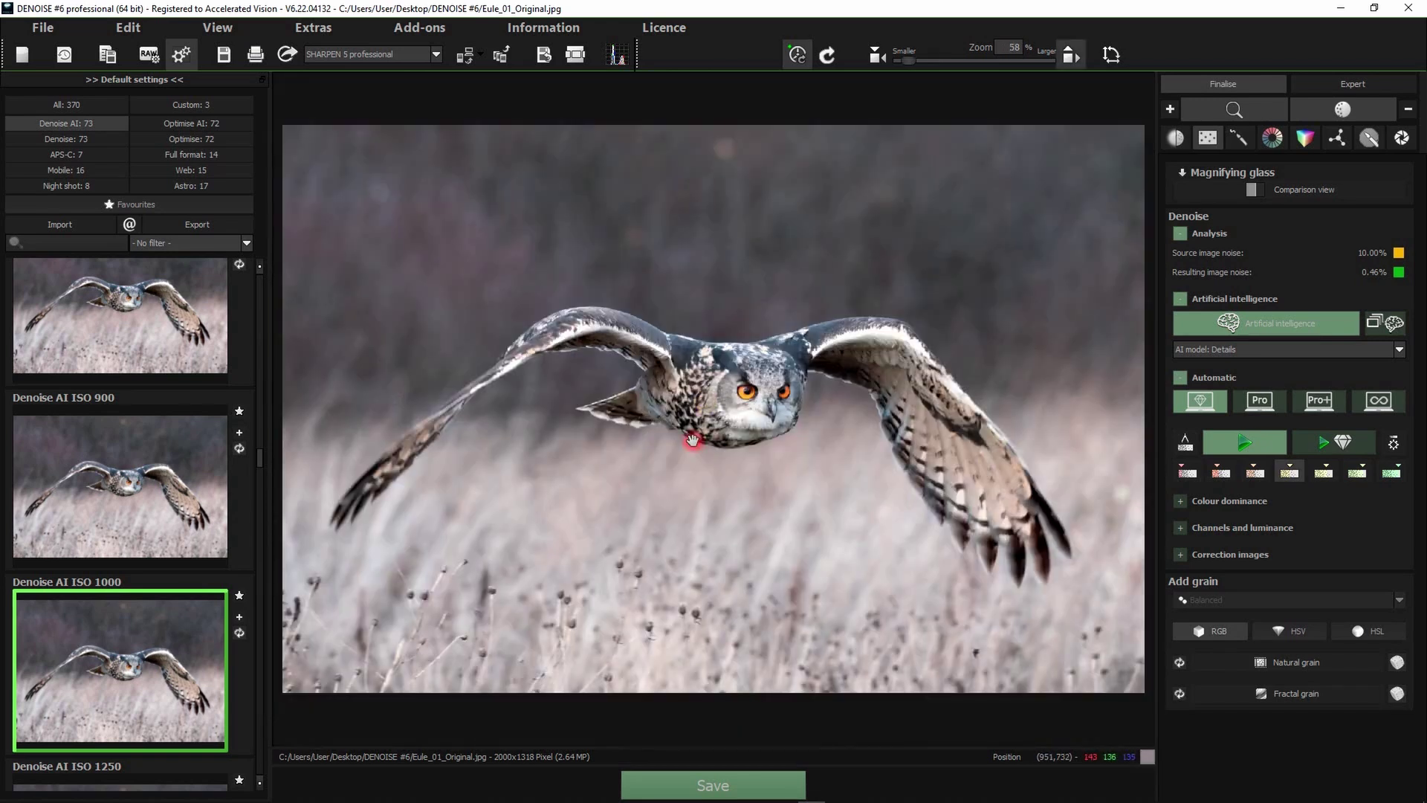
- Display the outlined image areas that the automatic denoising analyses, and hide the overlay again
click(1185, 445)
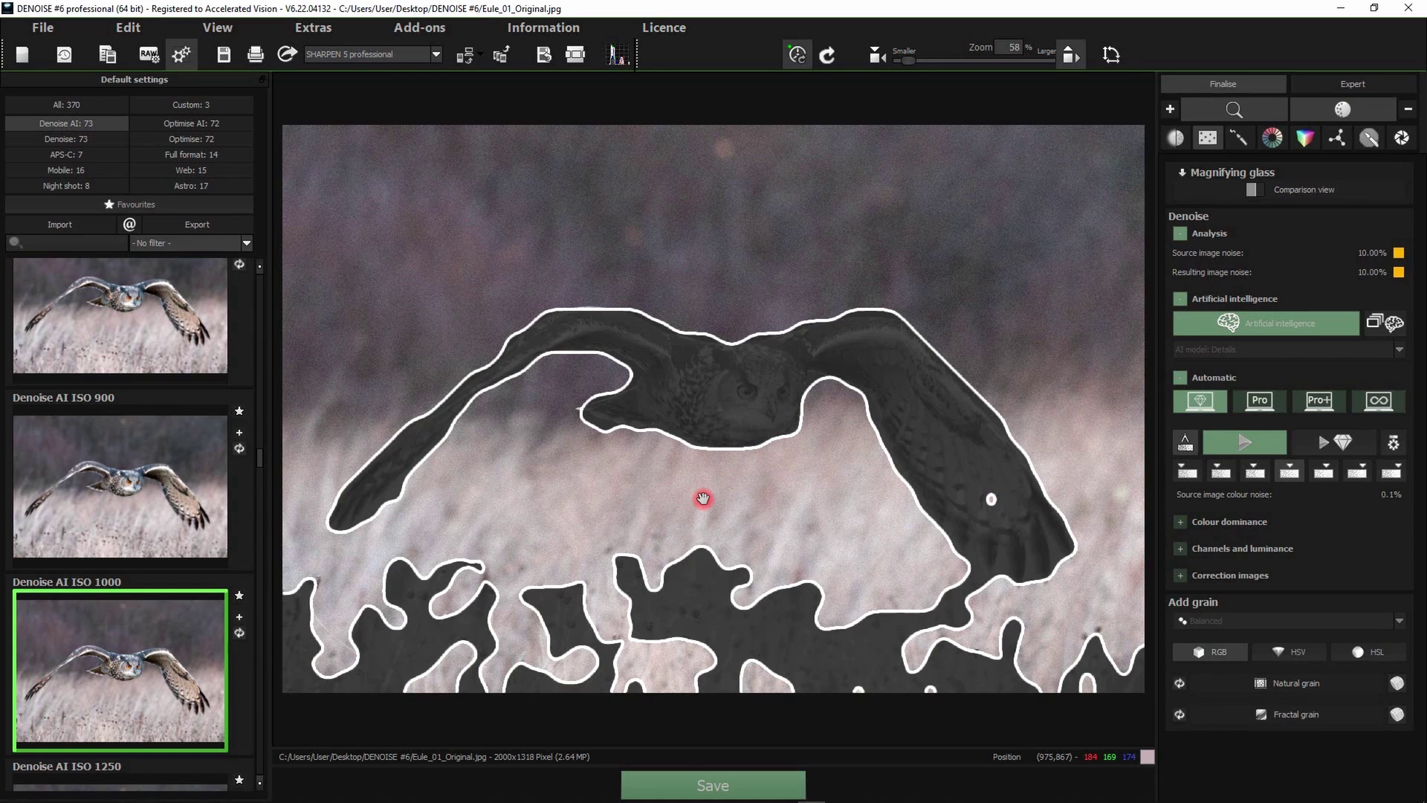
click(1187, 444)
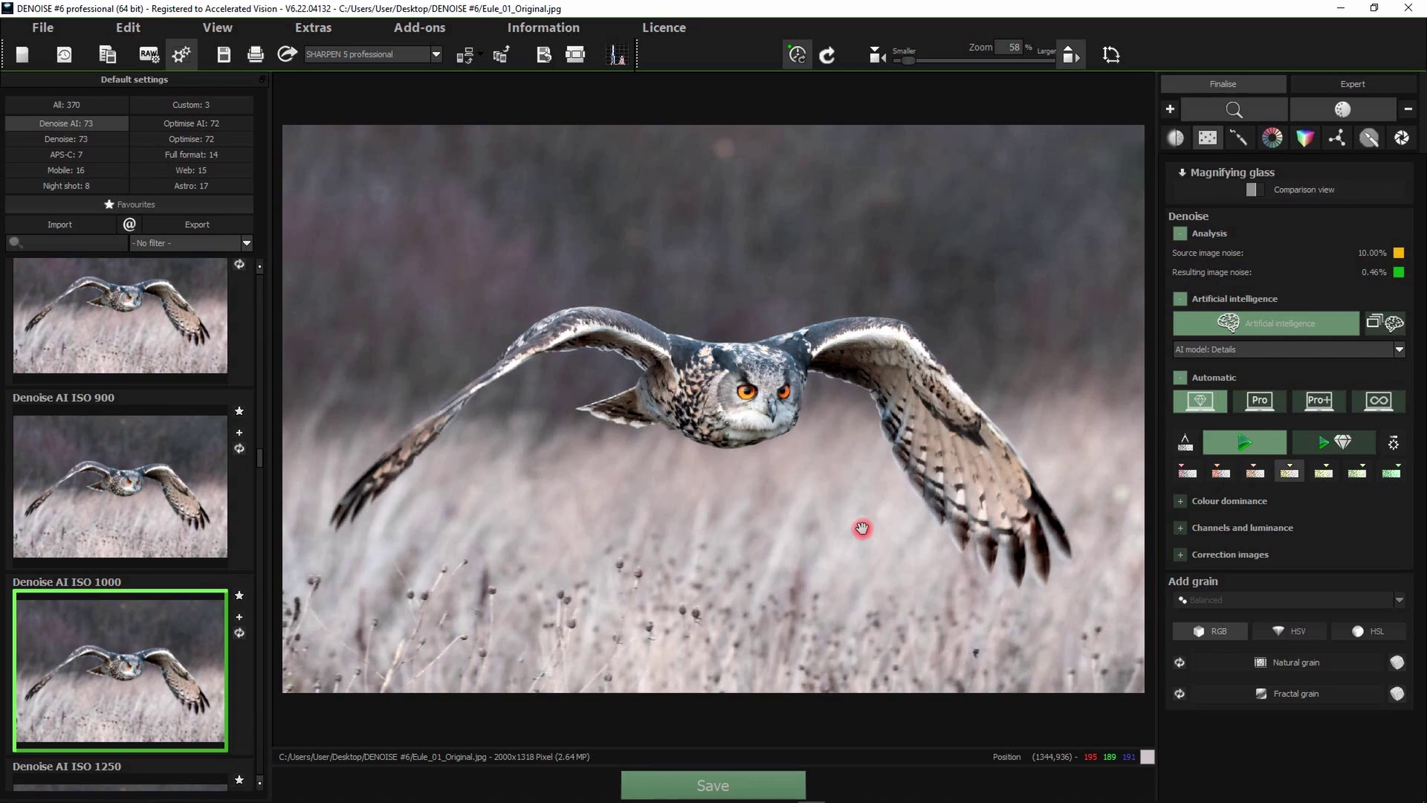
- Turn off artificial intelligence for the denoising and inspect the fine feather detail on the owl's head
scroll(829, 444, up, 4)
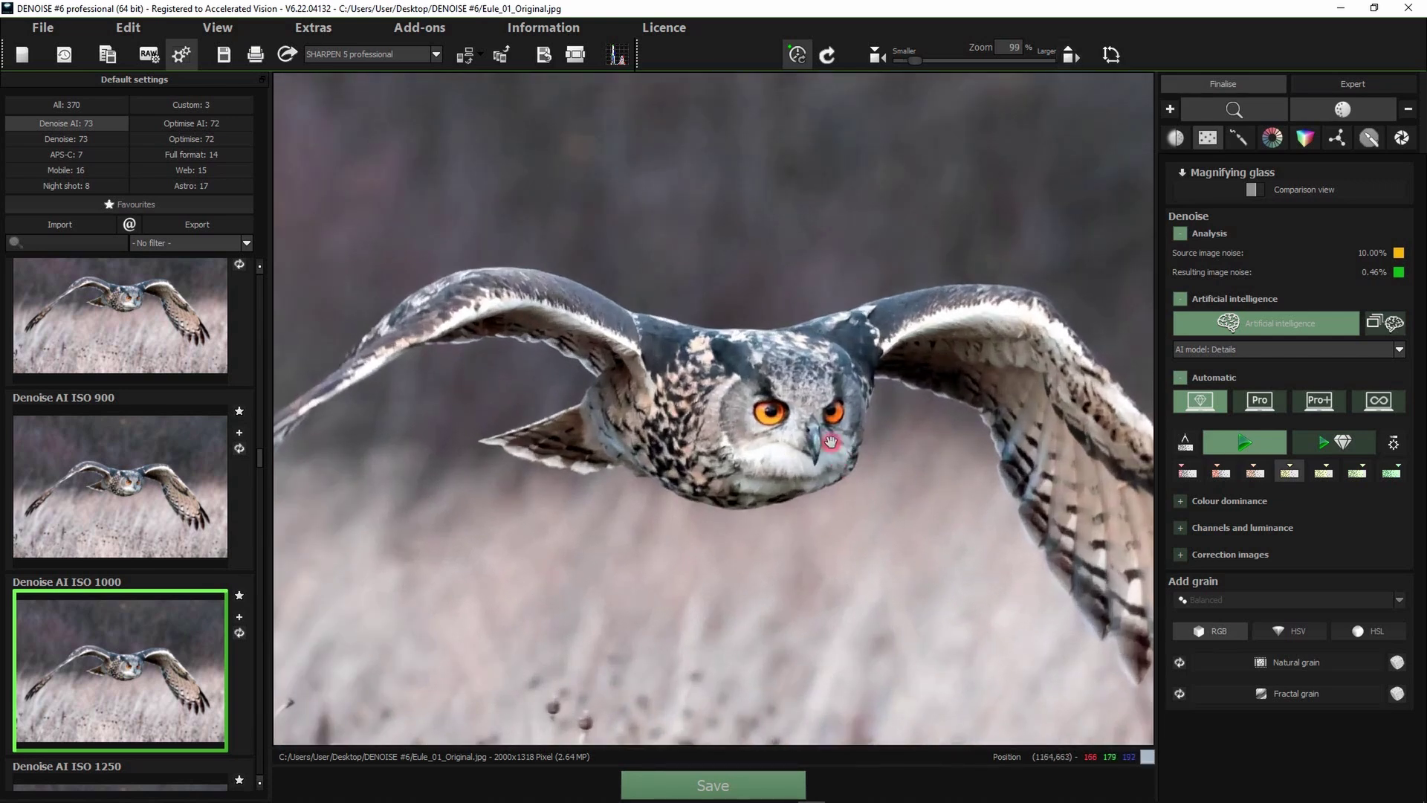
scroll(684, 372, up, 4)
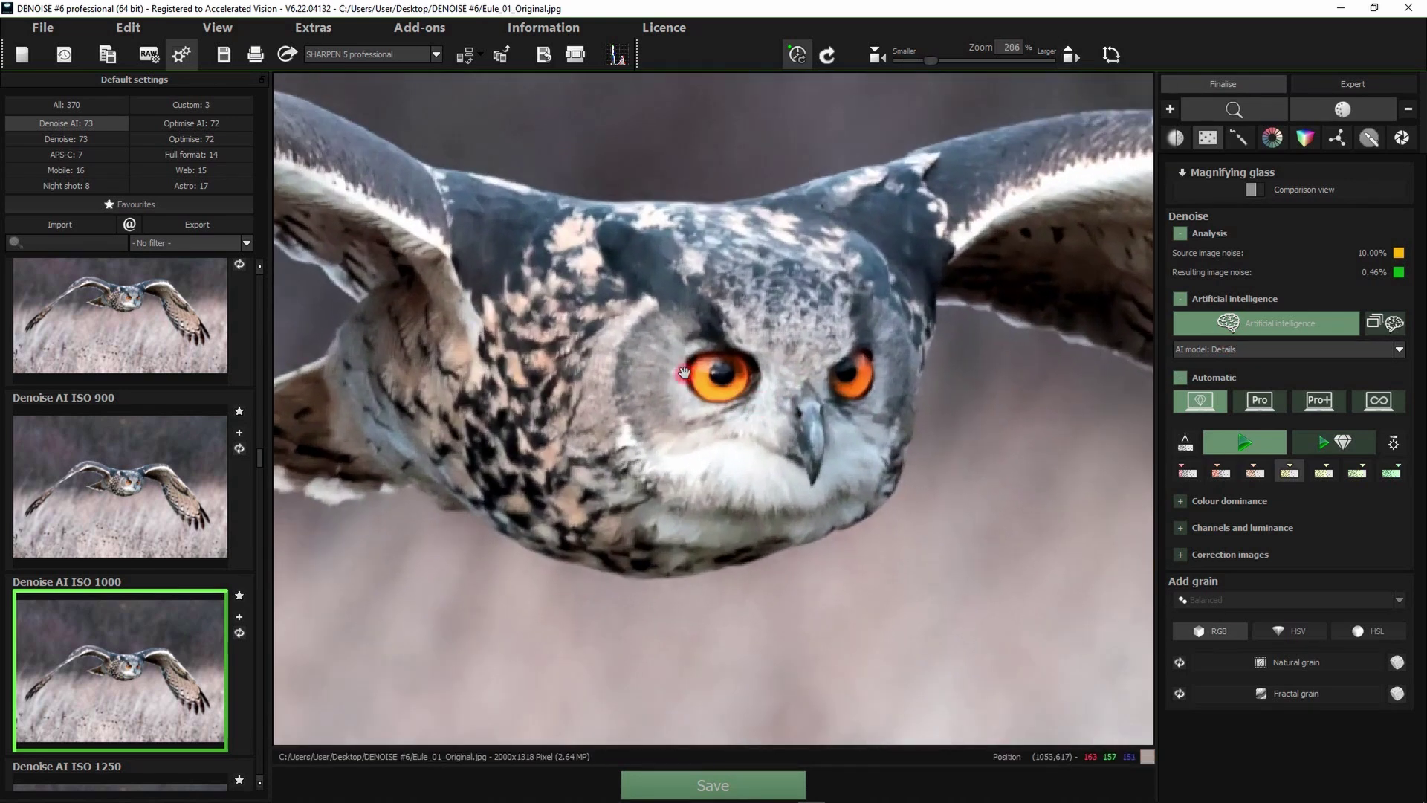
scroll(684, 372, up, 3)
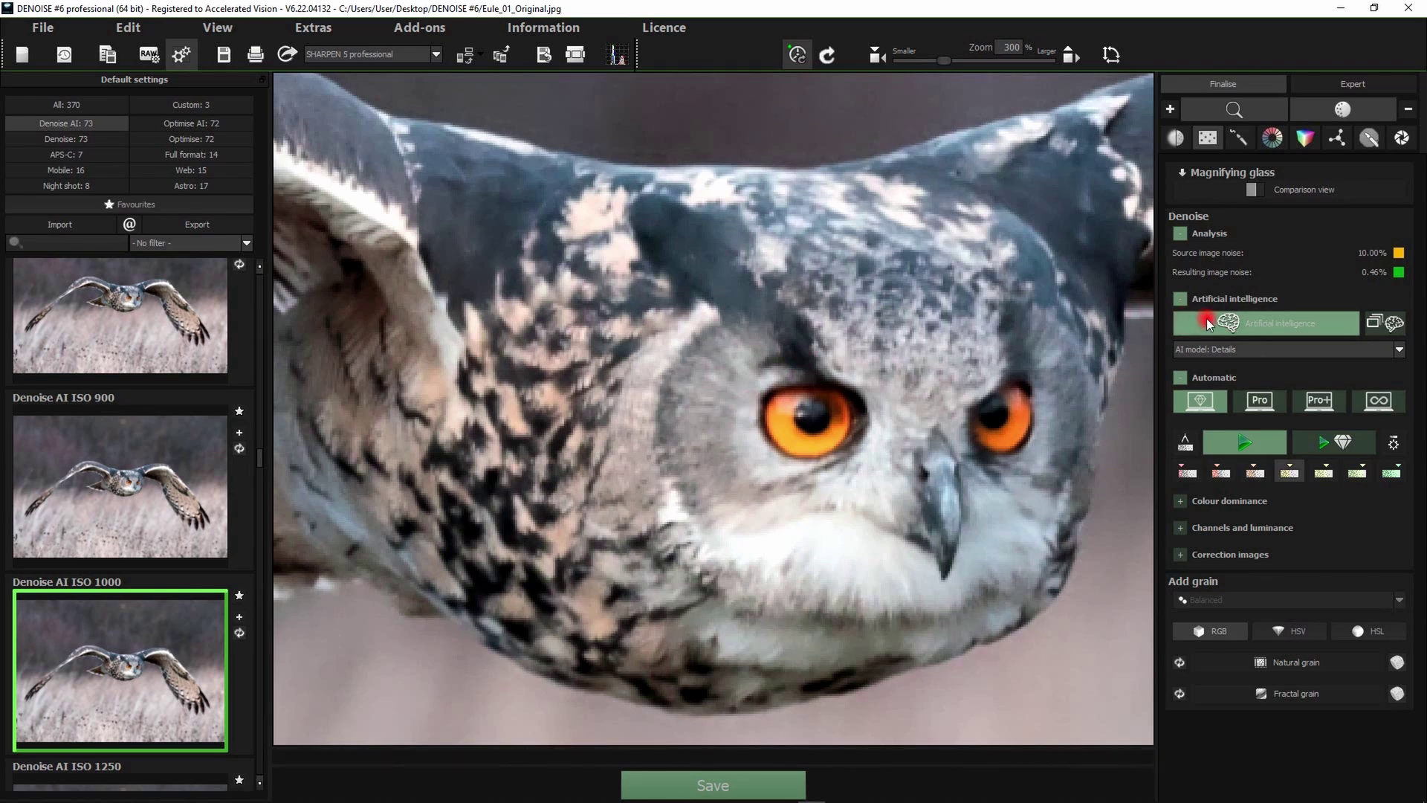
click(1269, 327)
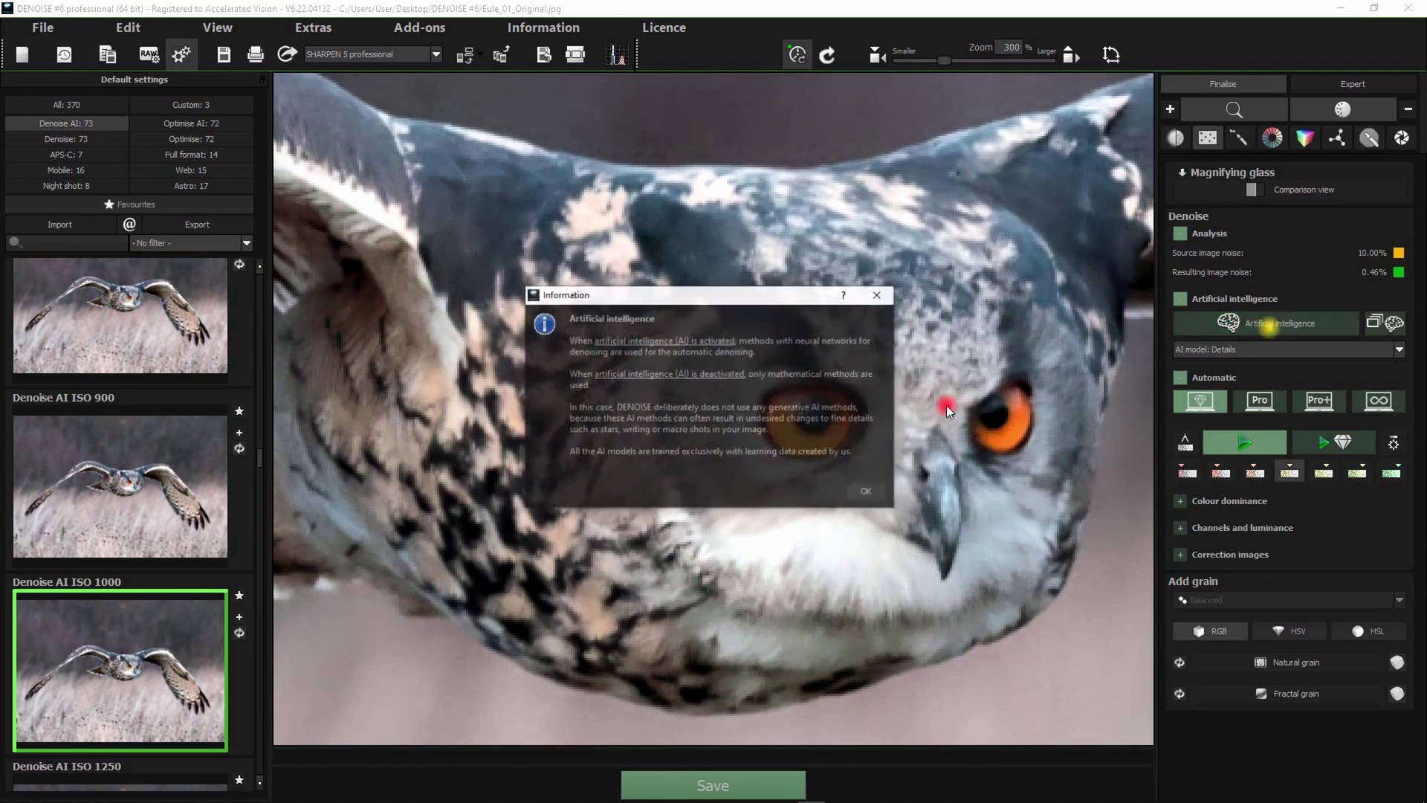
click(864, 492)
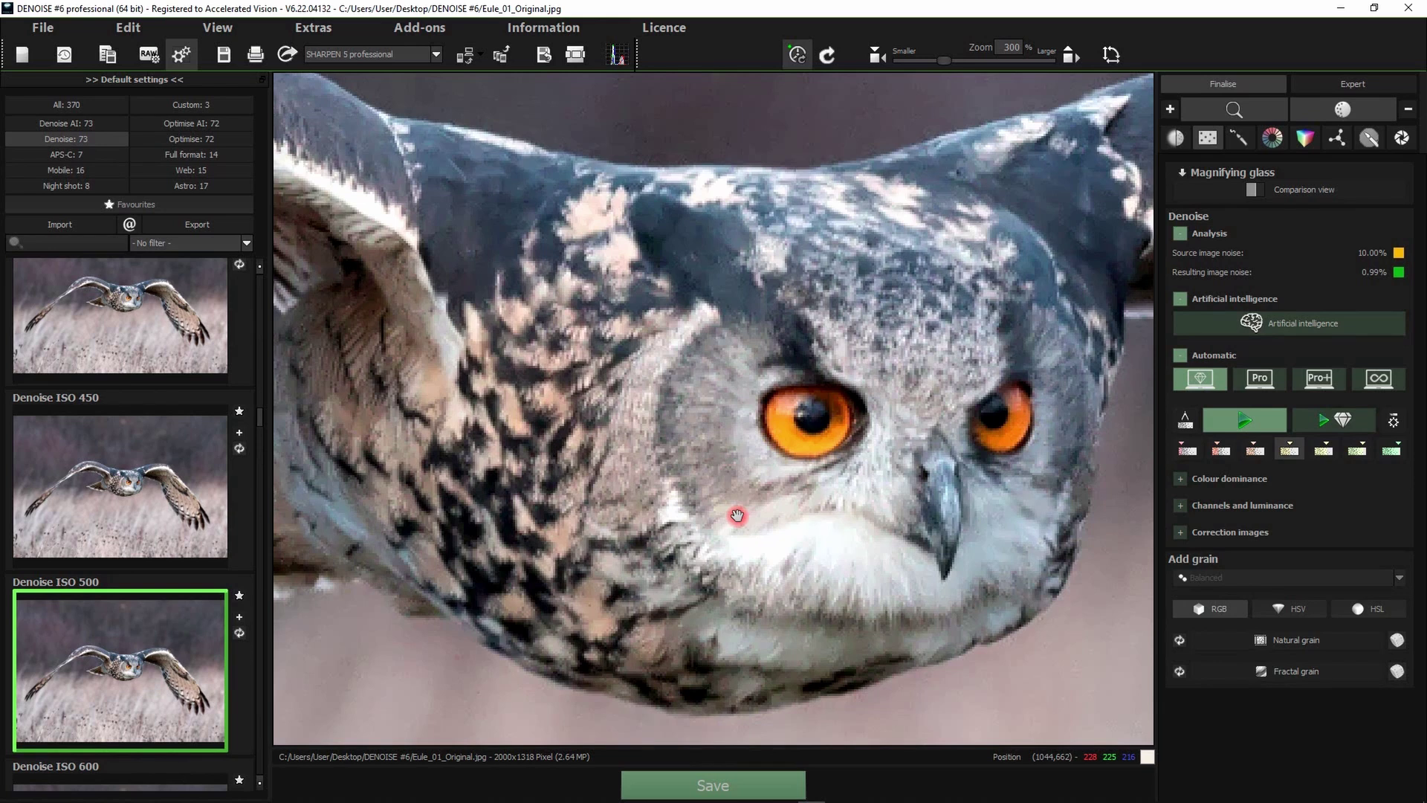
scroll(723, 431, up, 2)
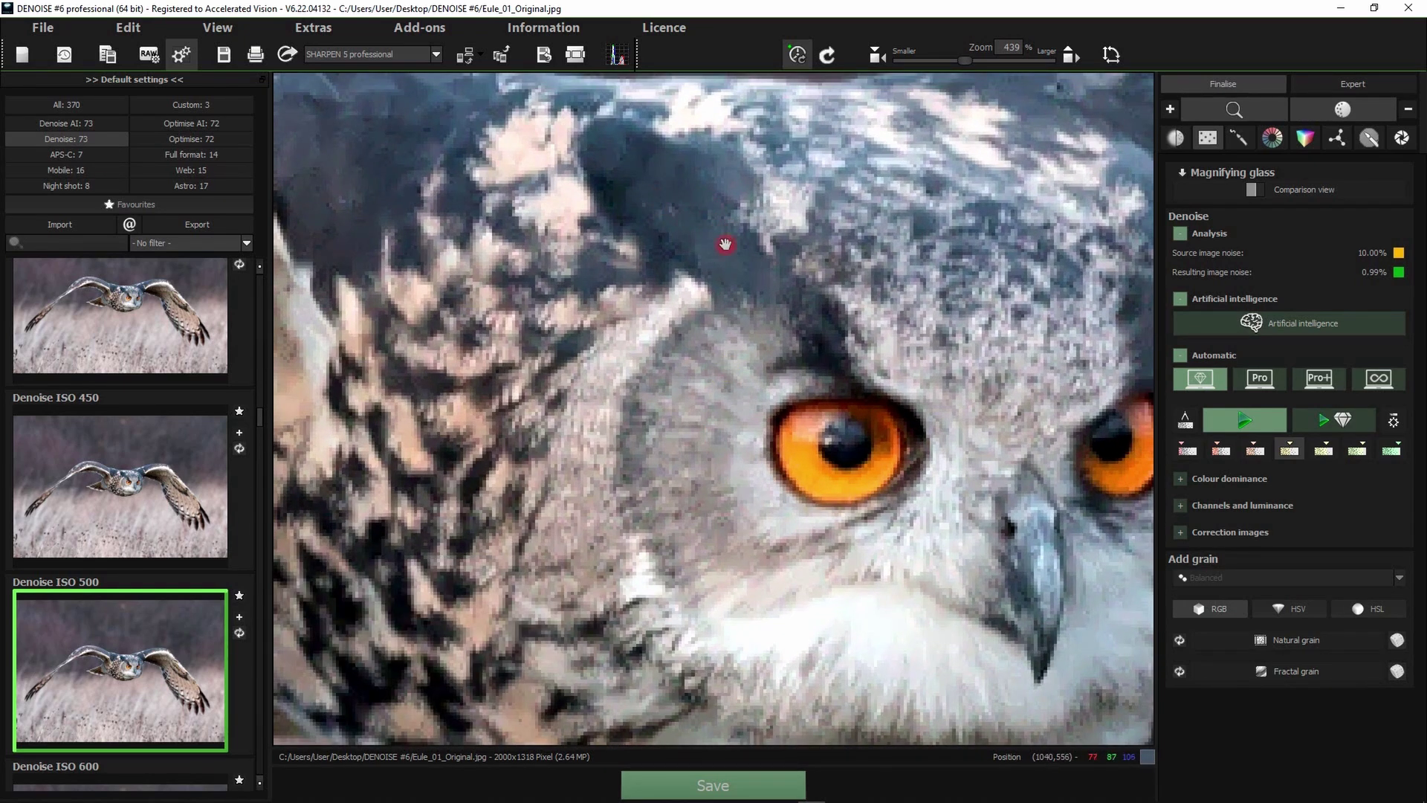
scroll(684, 383, down, 1)
mouse_move(685, 384)
mouse_down()
mouse_move(721, 389)
mouse_move(708, 375)
mouse_up()
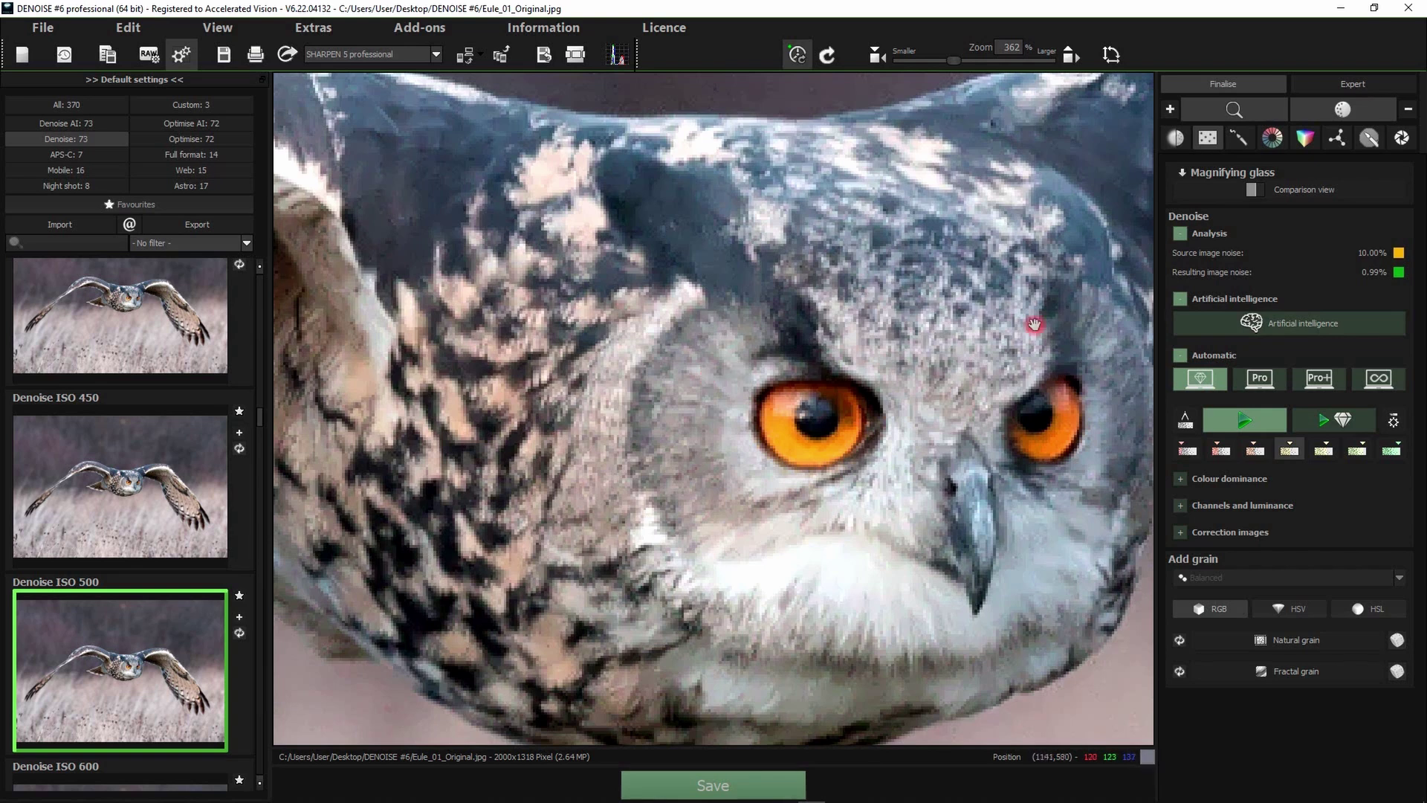
- Reactivate artificial intelligence for the denoising and change the AI model to Colour fidelity
click(1264, 324)
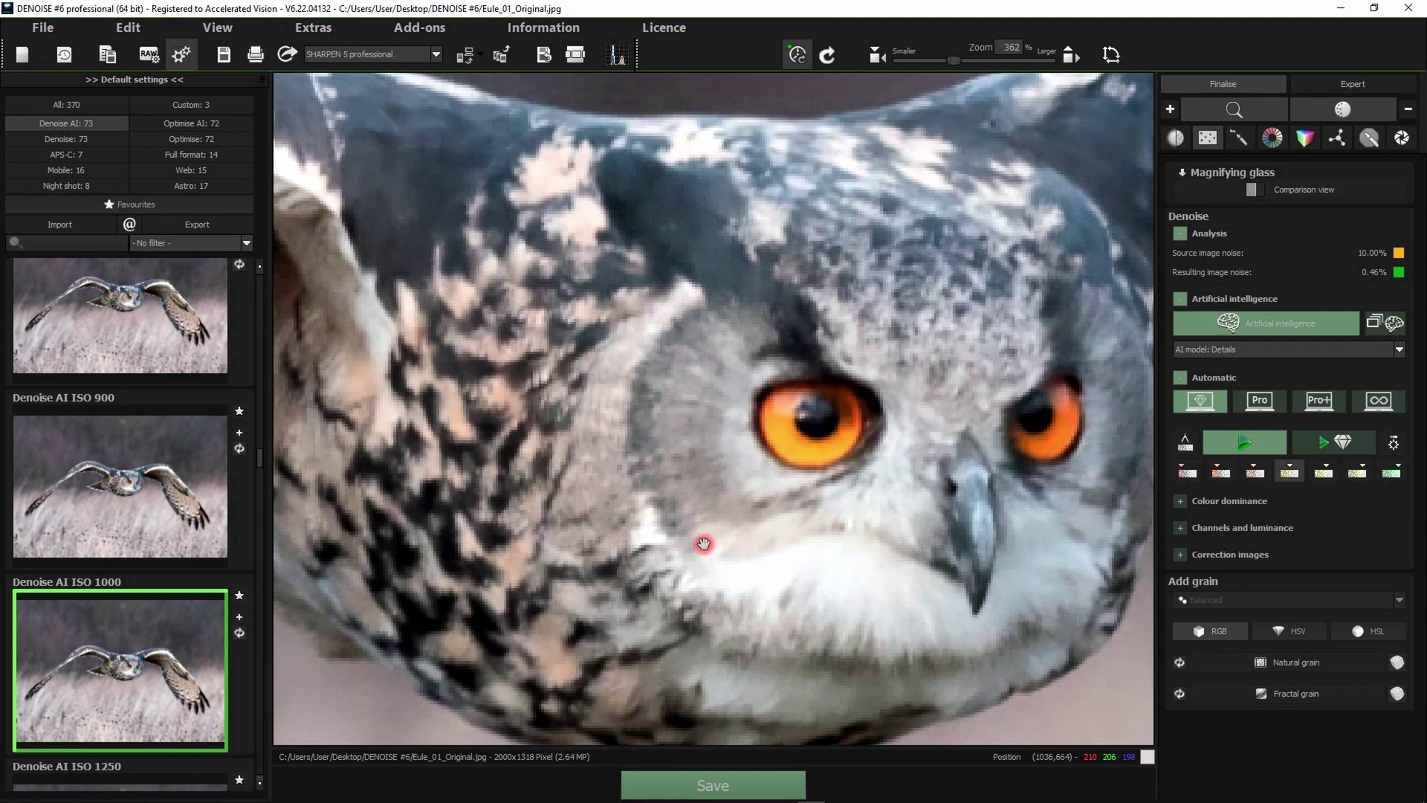
scroll(703, 544, down, 3)
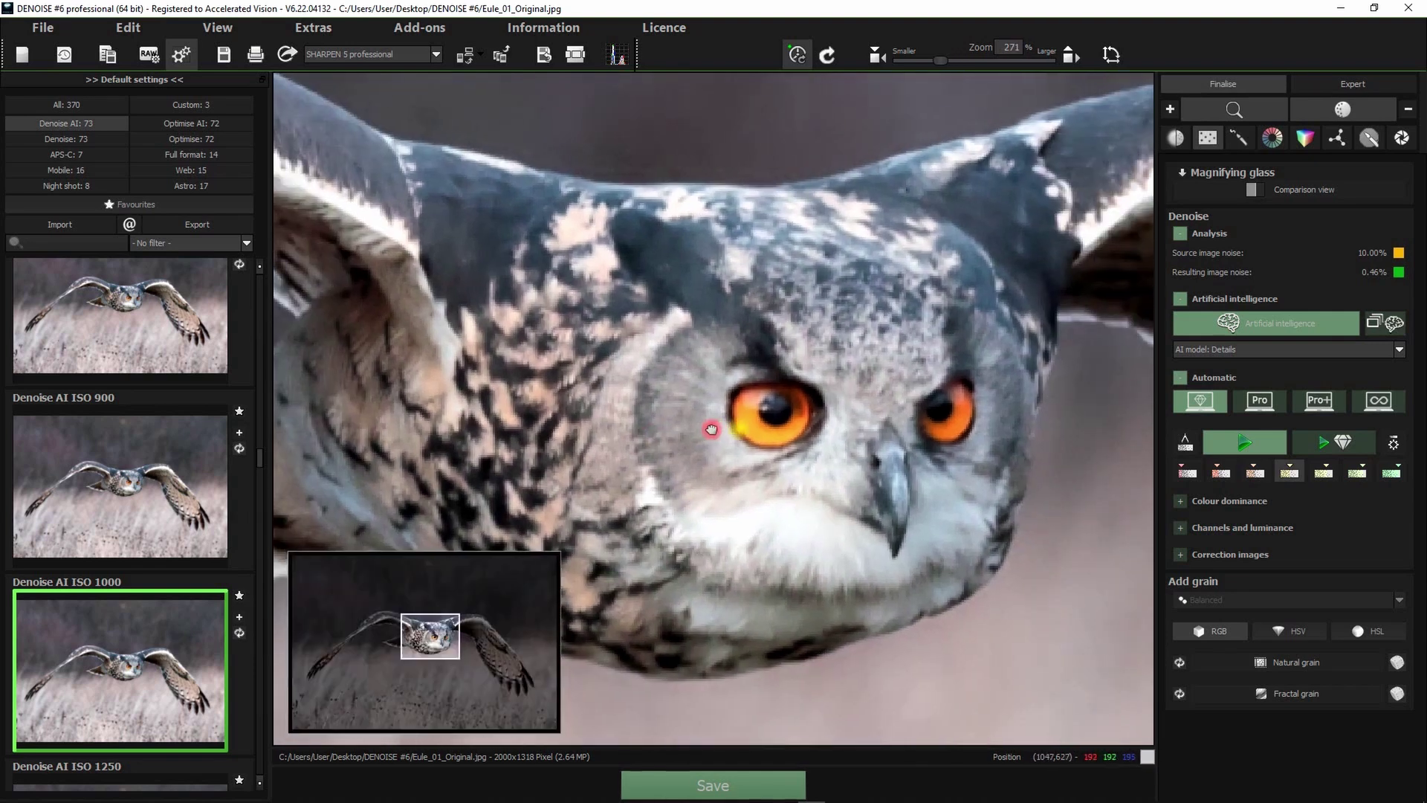
click(1236, 348)
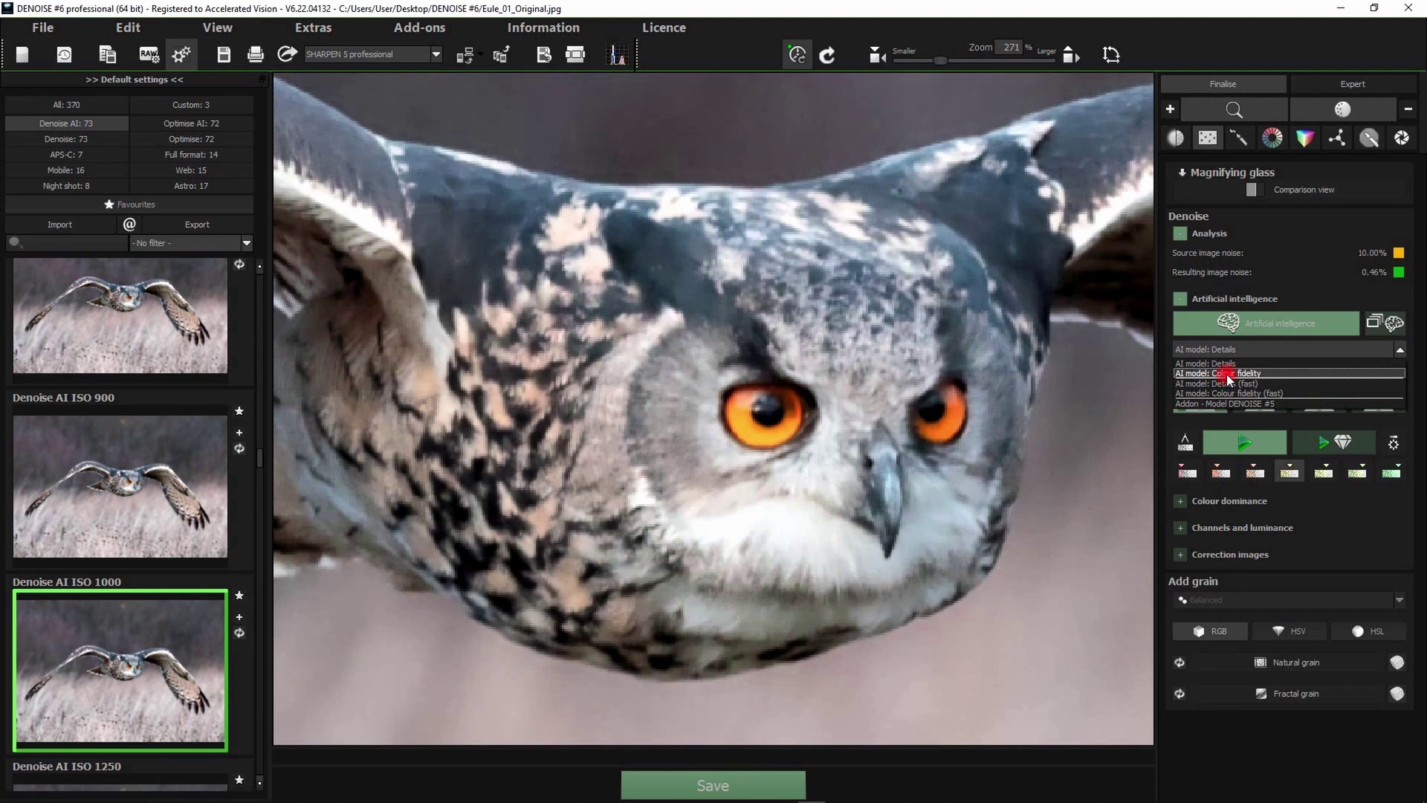
scroll(783, 503, up, 5)
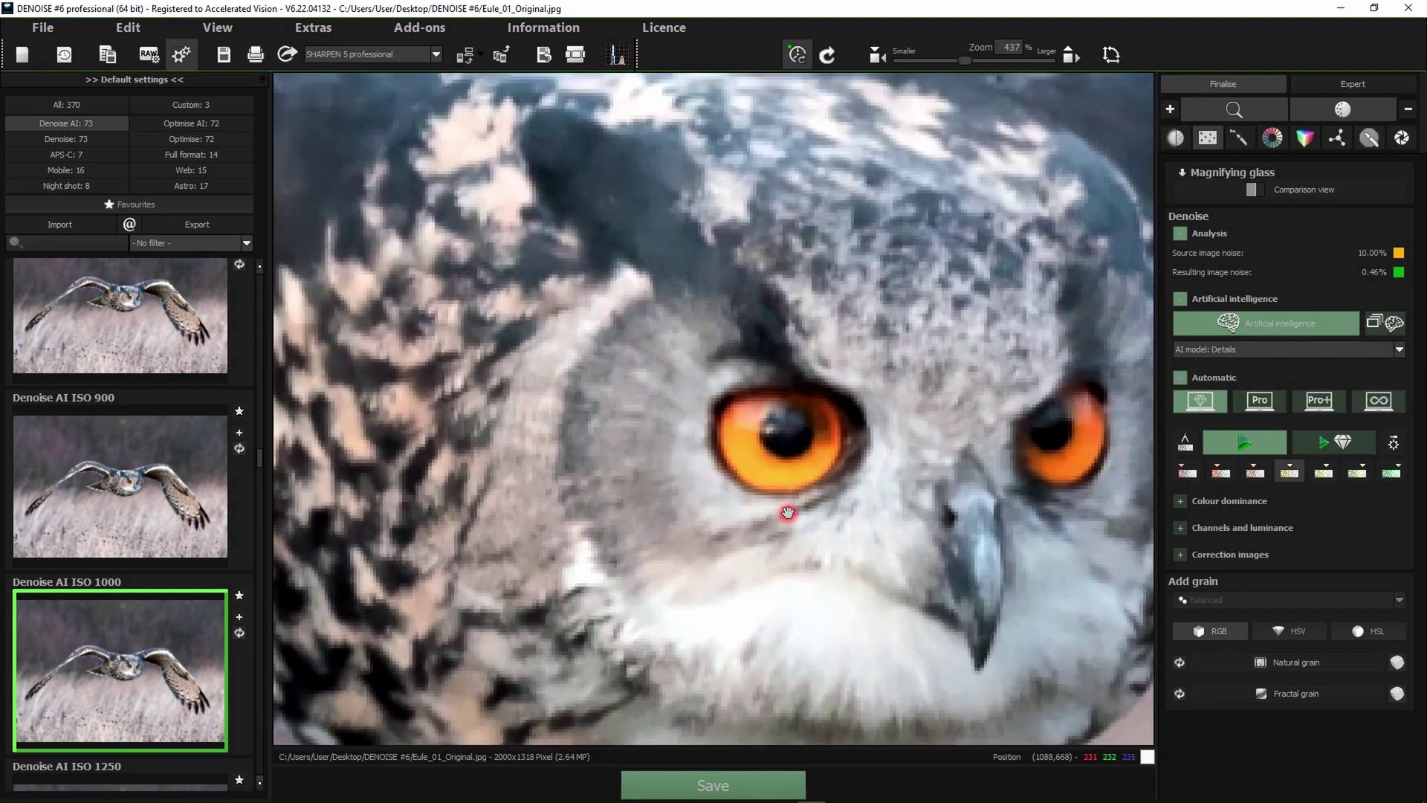
click(1229, 350)
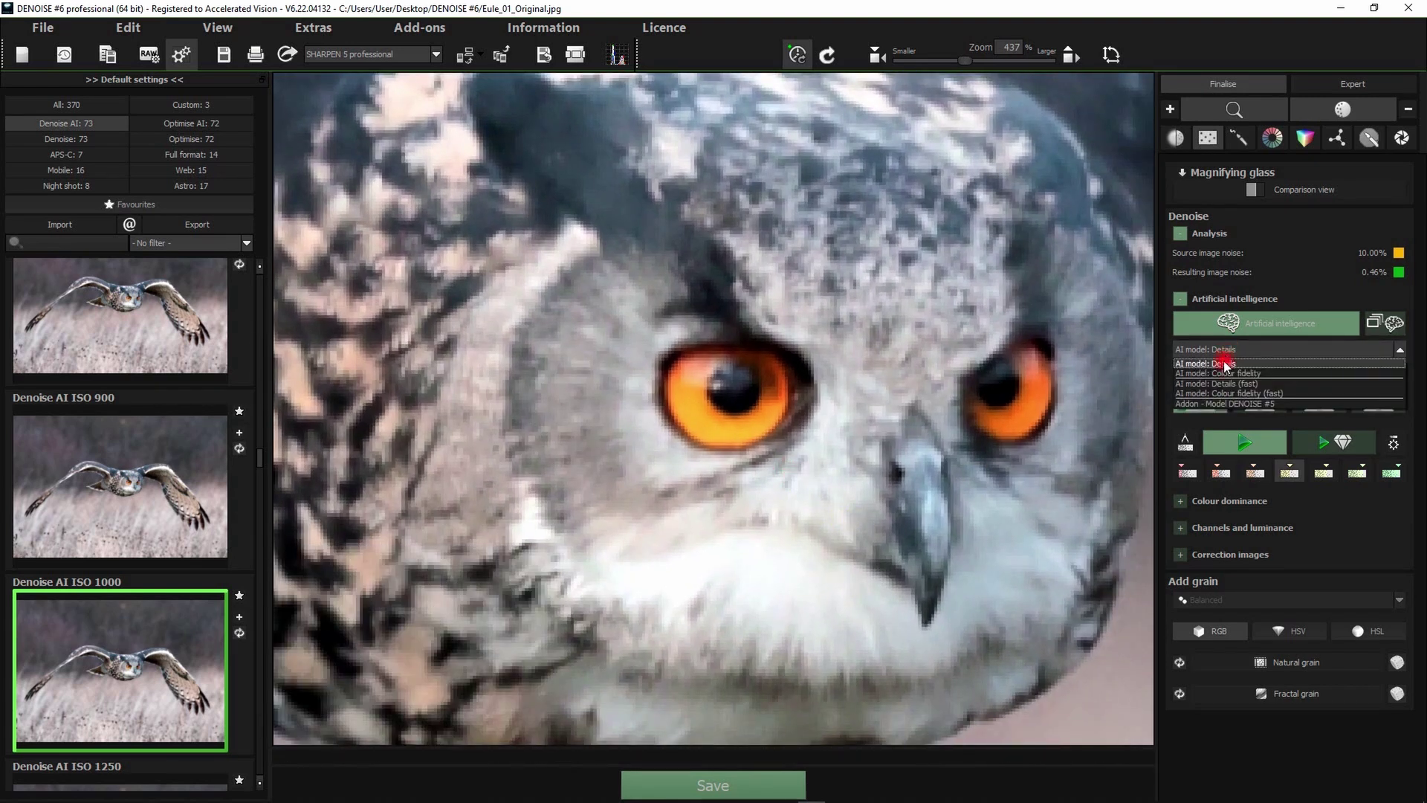
click(1226, 373)
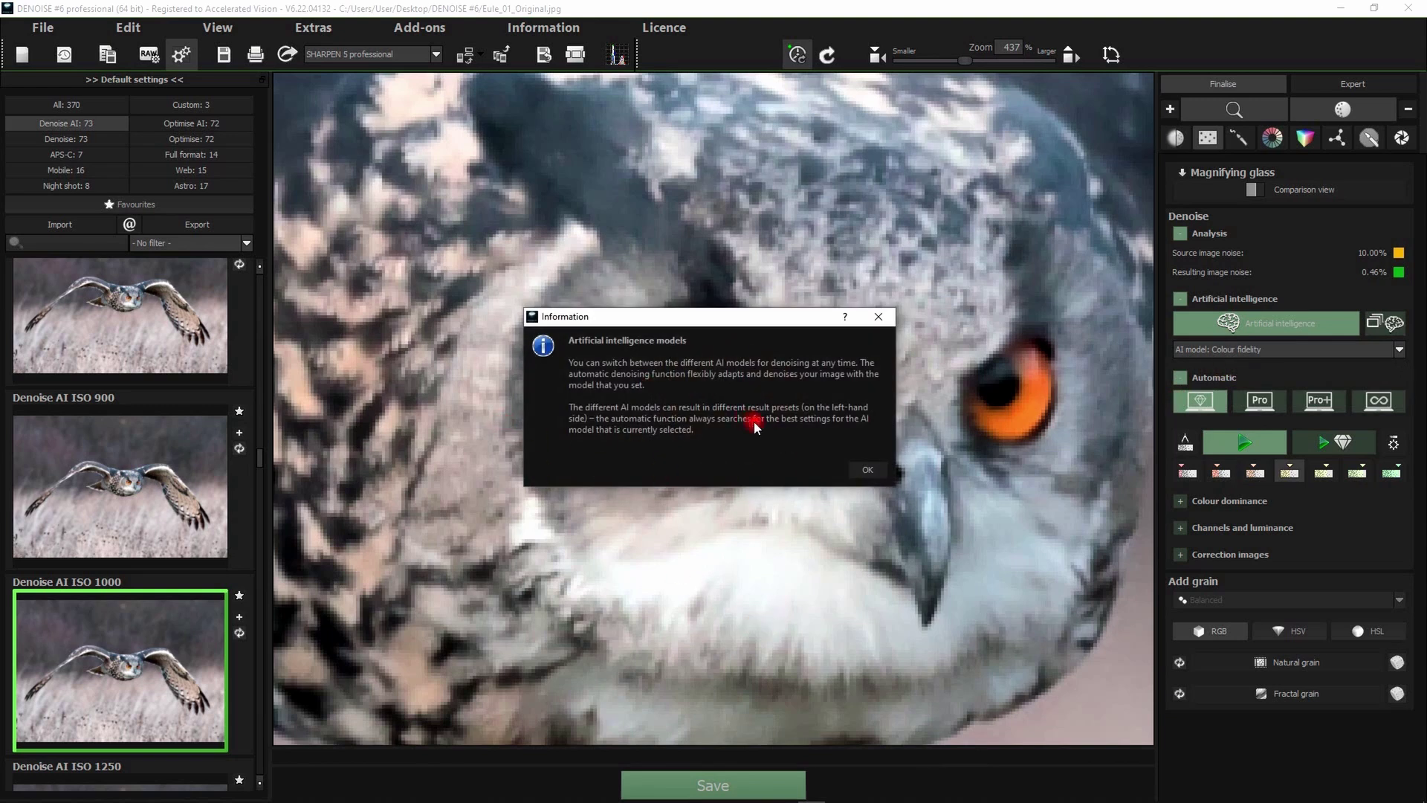
click(862, 469)
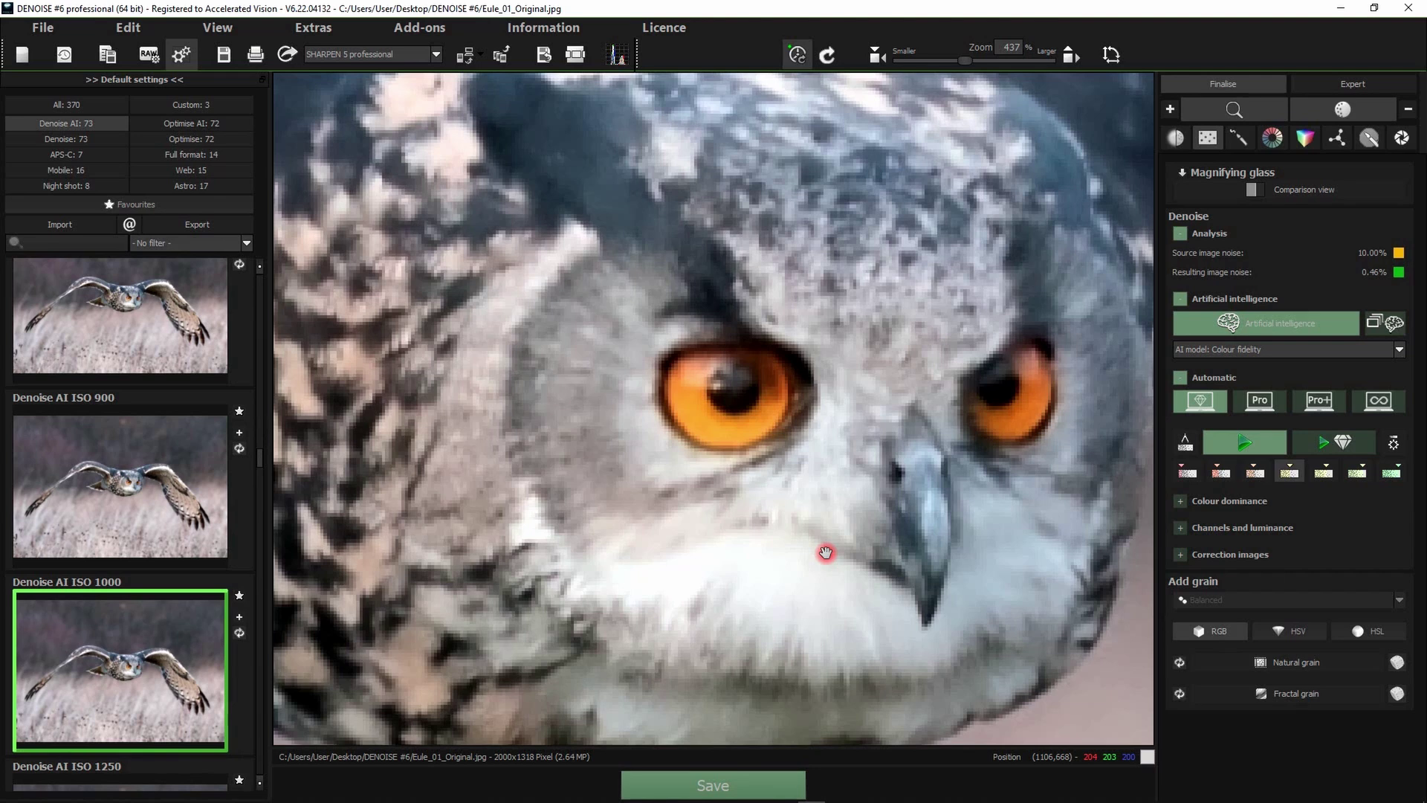
- Set the AI model back to Details after checking the owl's eyes with Colour fidelity
click(1269, 348)
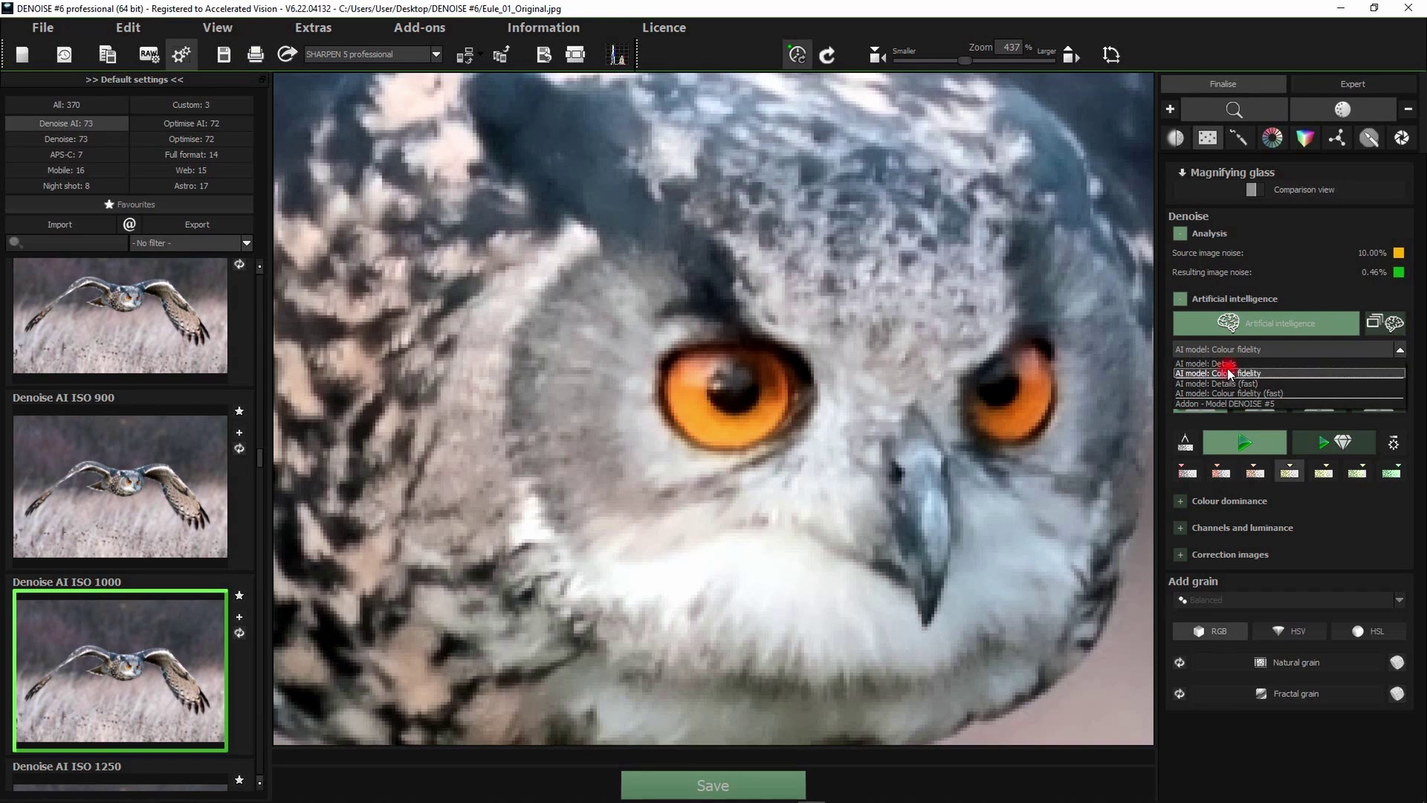
click(1185, 374)
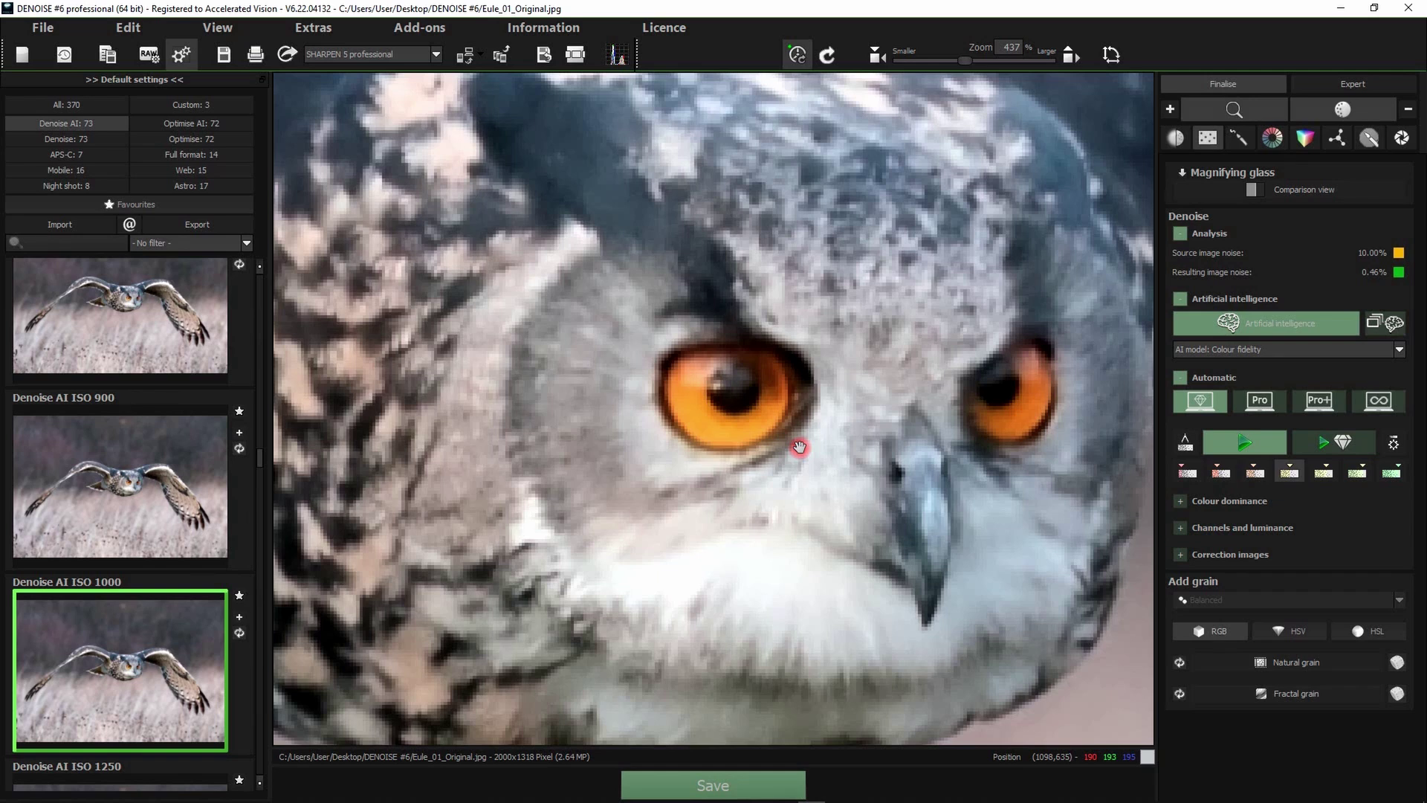
scroll(799, 446, down, 2)
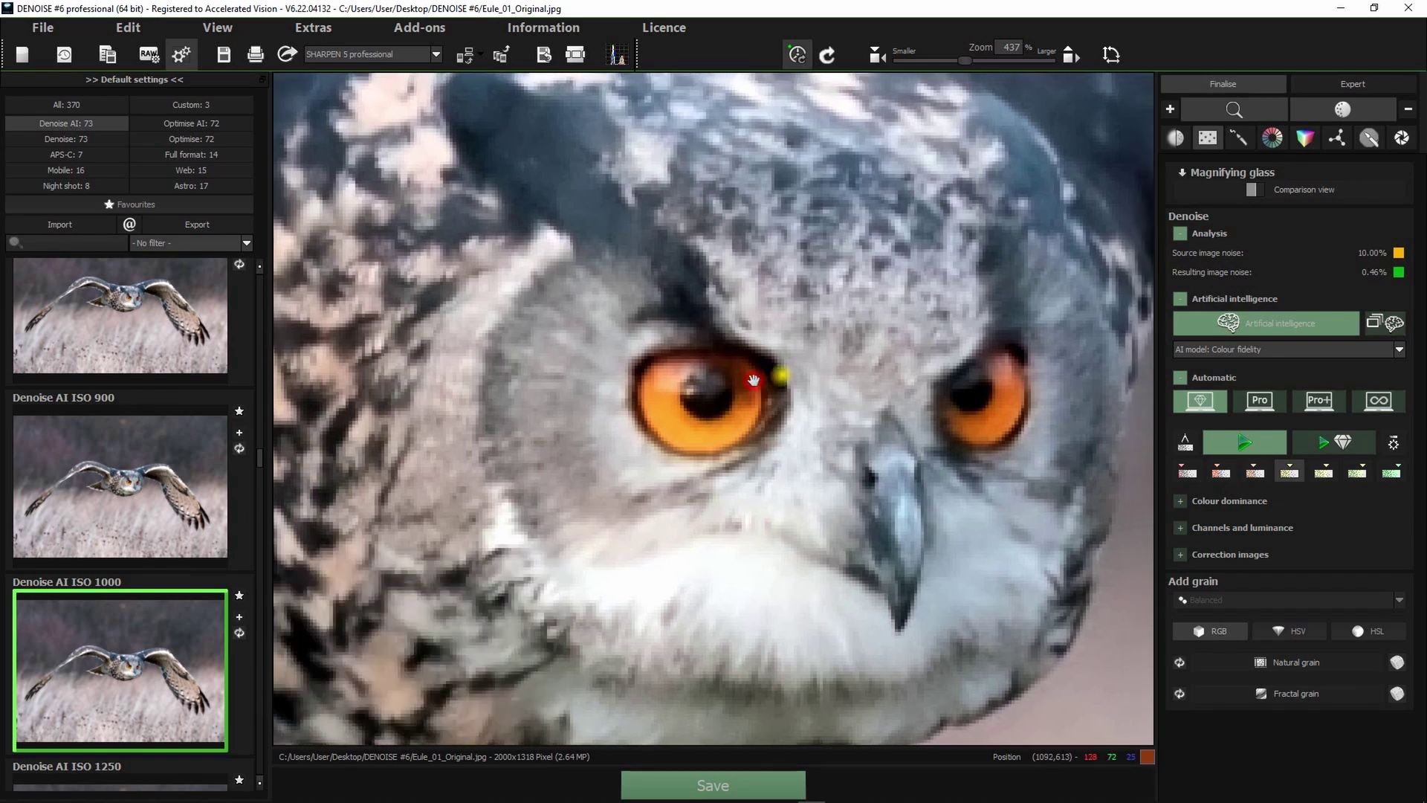
click(1188, 351)
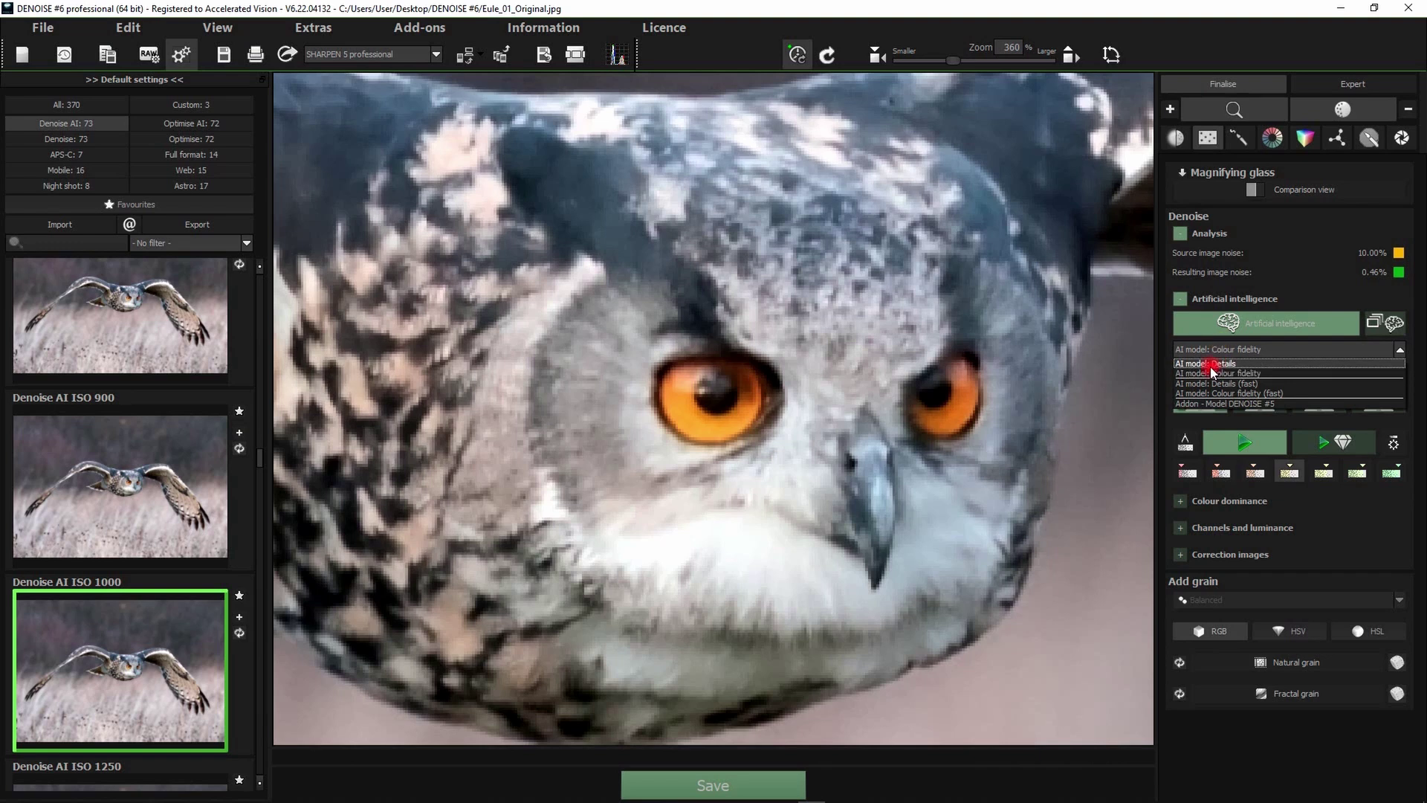
click(1211, 364)
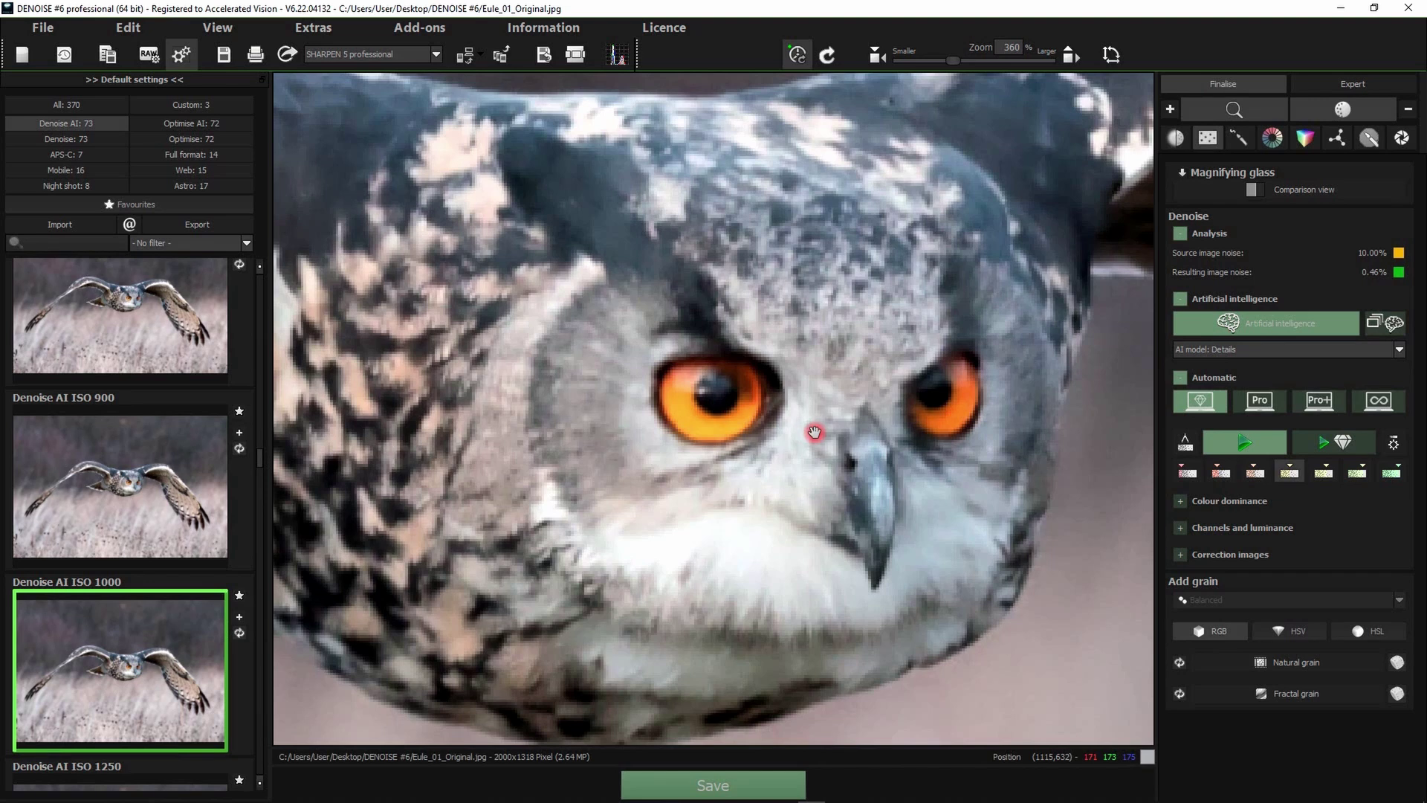
- Browse the available AI models, including the DENOISE #5 add-on model, and keep the current choice
click(1273, 350)
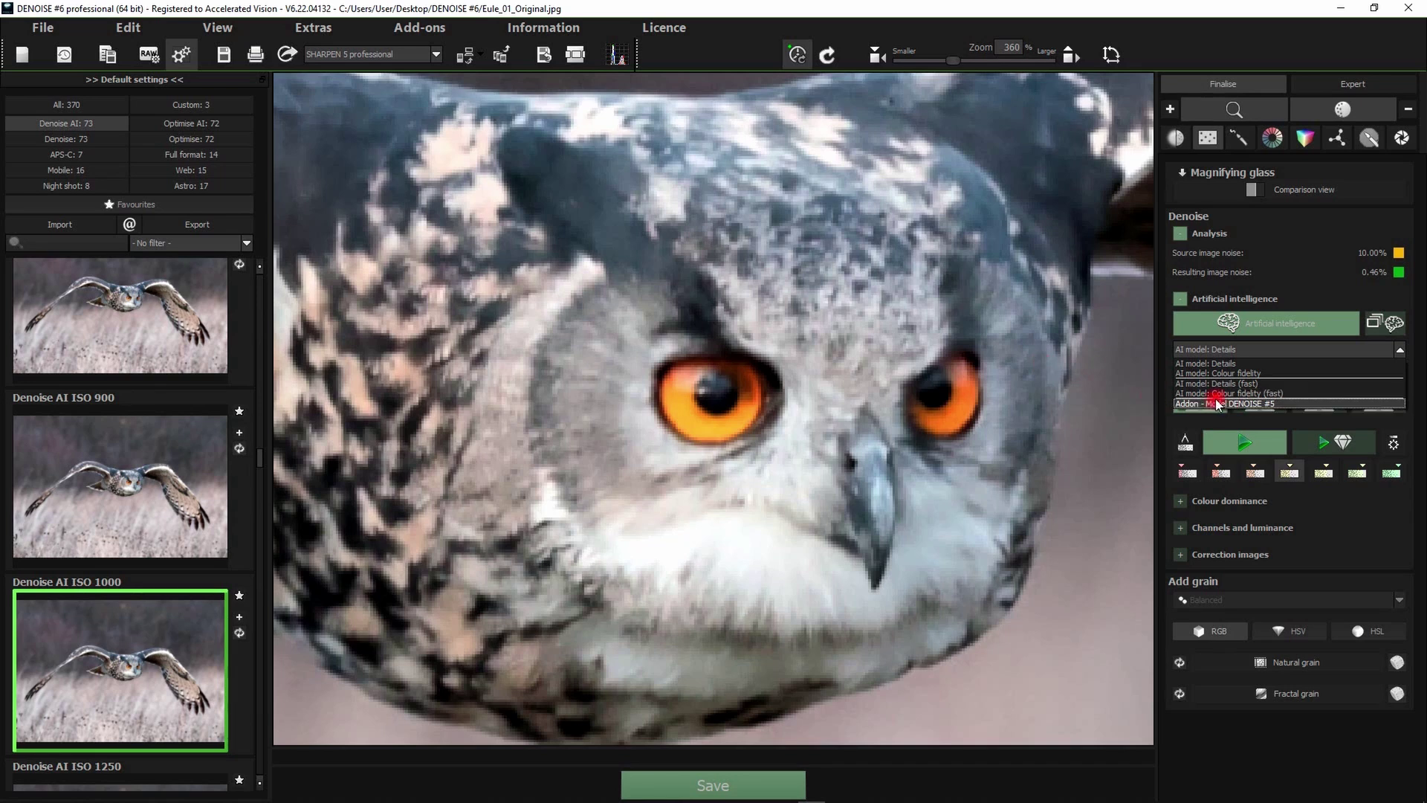
click(846, 399)
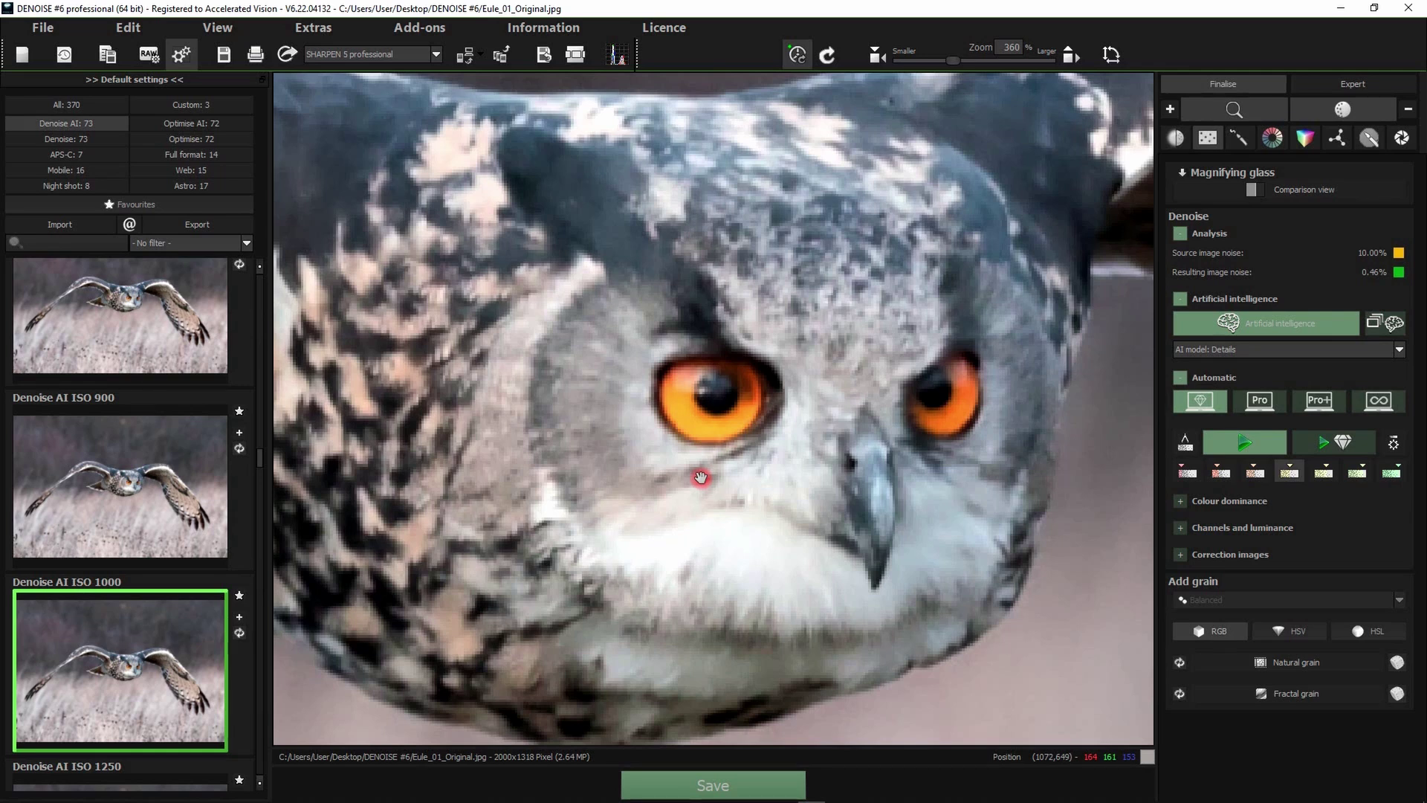
drag(702, 477, 734, 508)
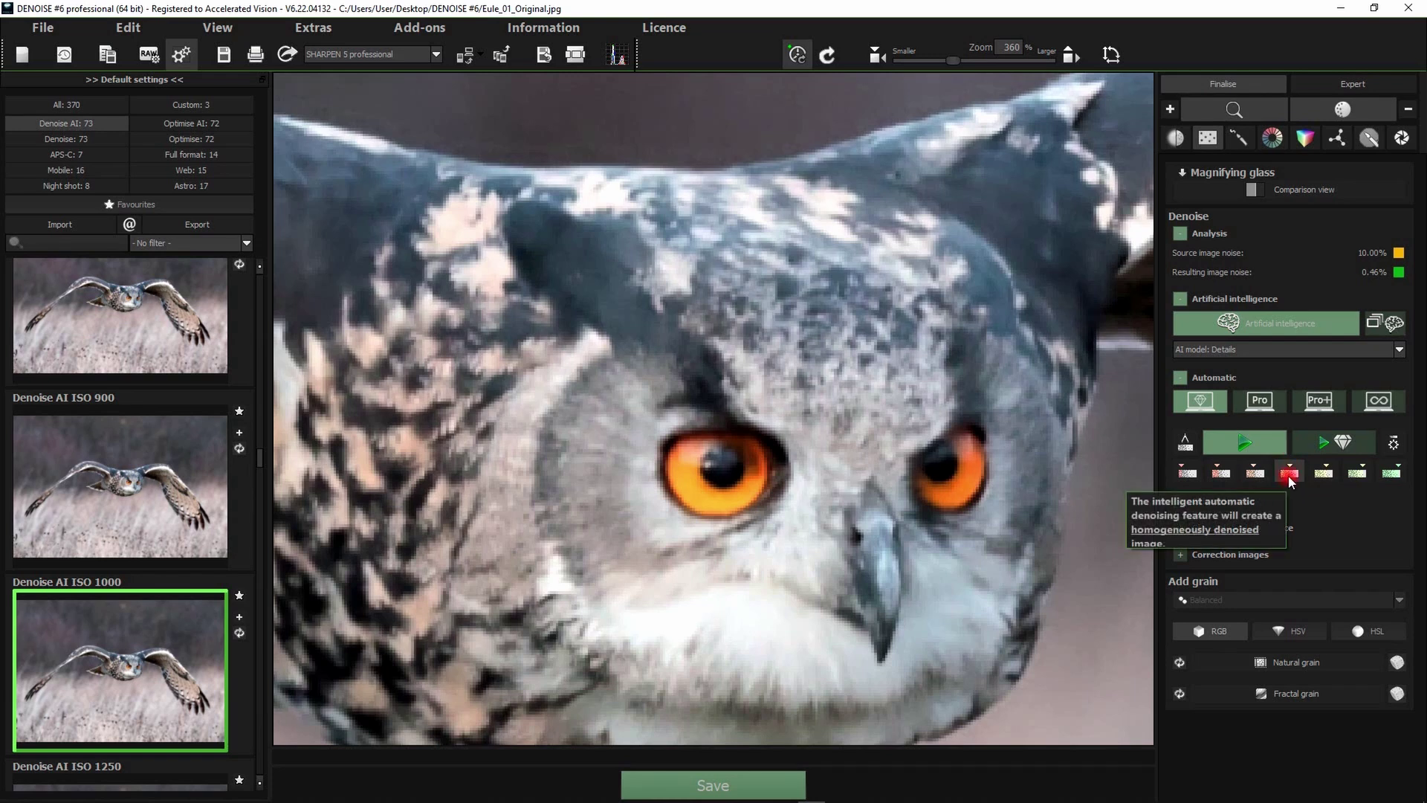
- Recalculate the automatic denoising at the second-weakest strength level and inspect the residual noise around the owl's head
click(1220, 473)
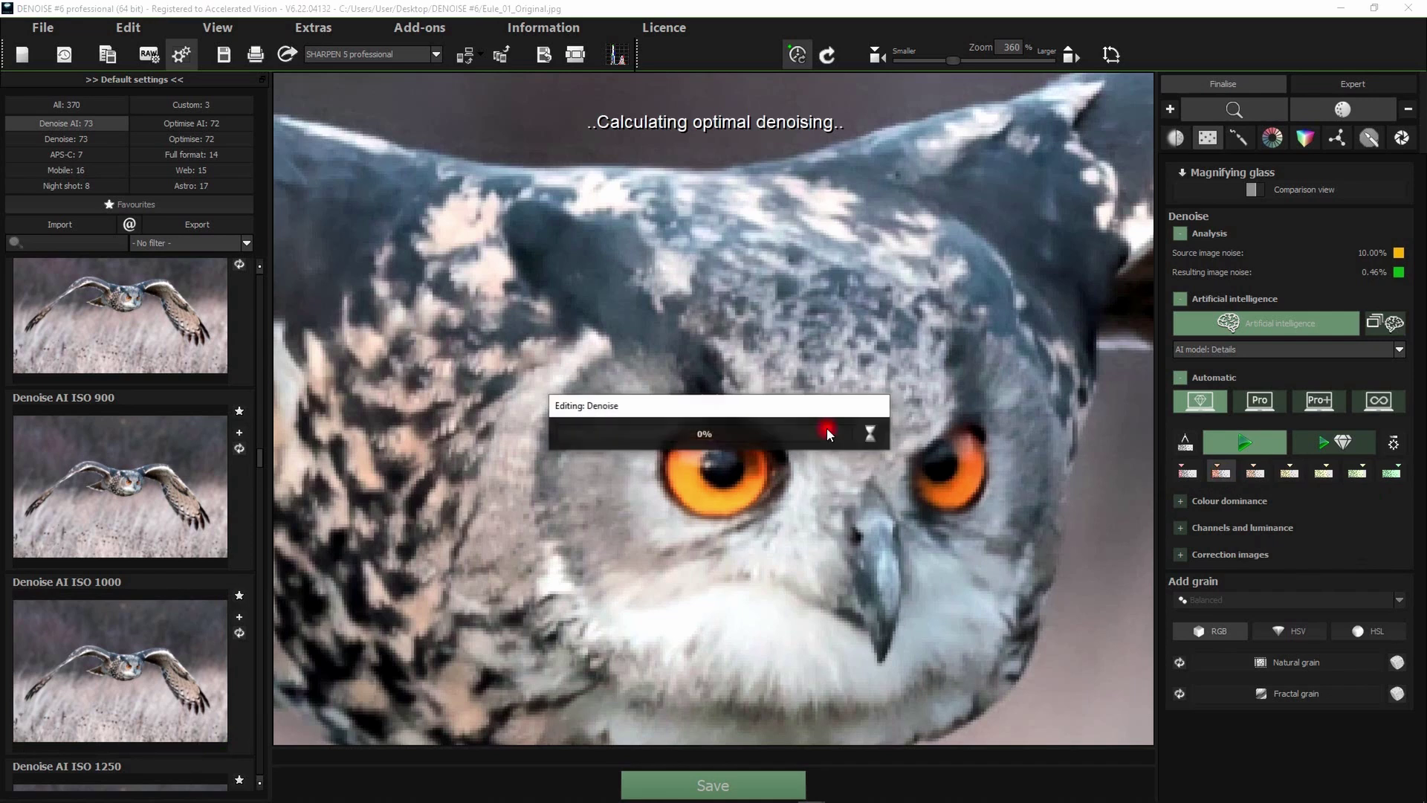
drag(615, 255, 646, 341)
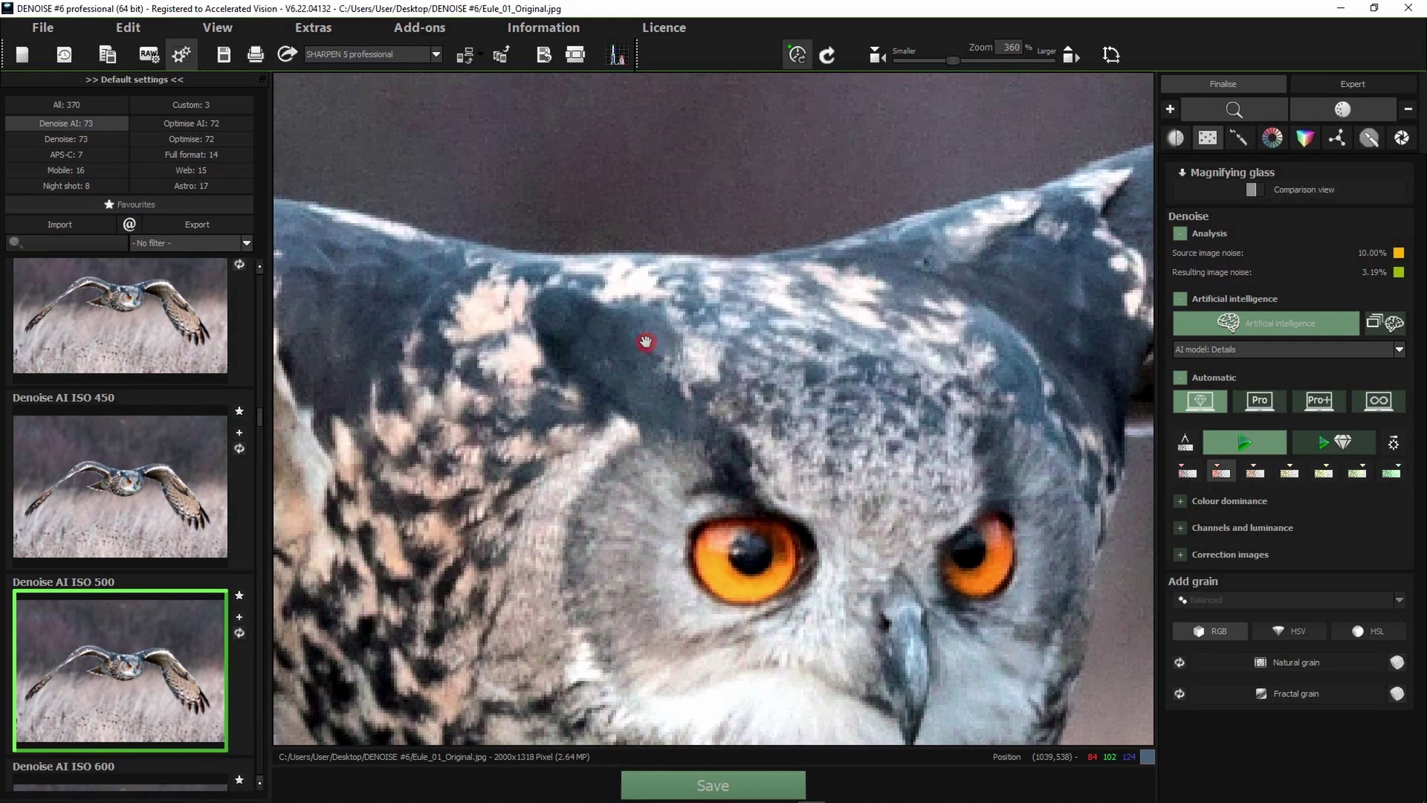
drag(678, 363, 684, 327)
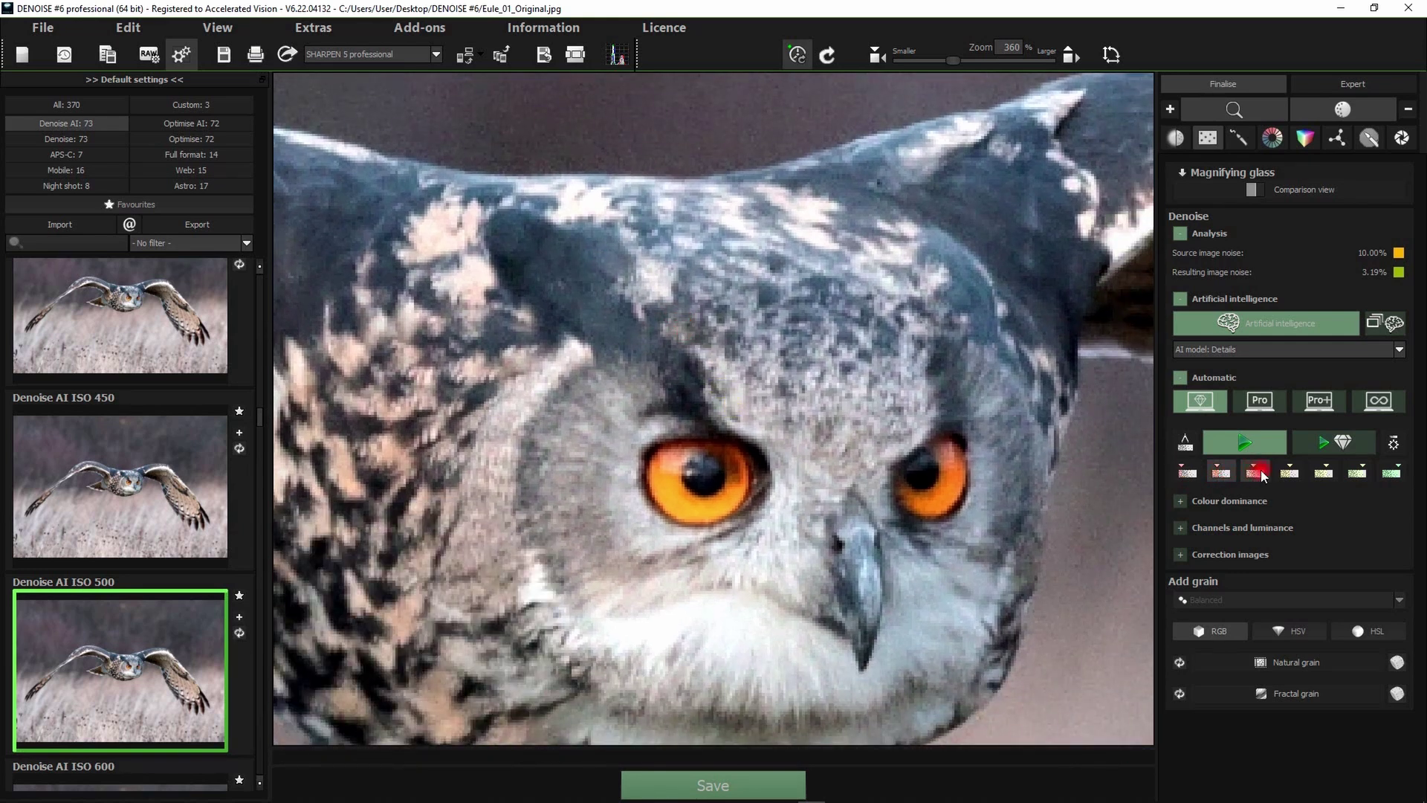
- Reapply the middle, homogeneous denoising level, raise it to the second-strongest level, and check the owl's face
click(1289, 473)
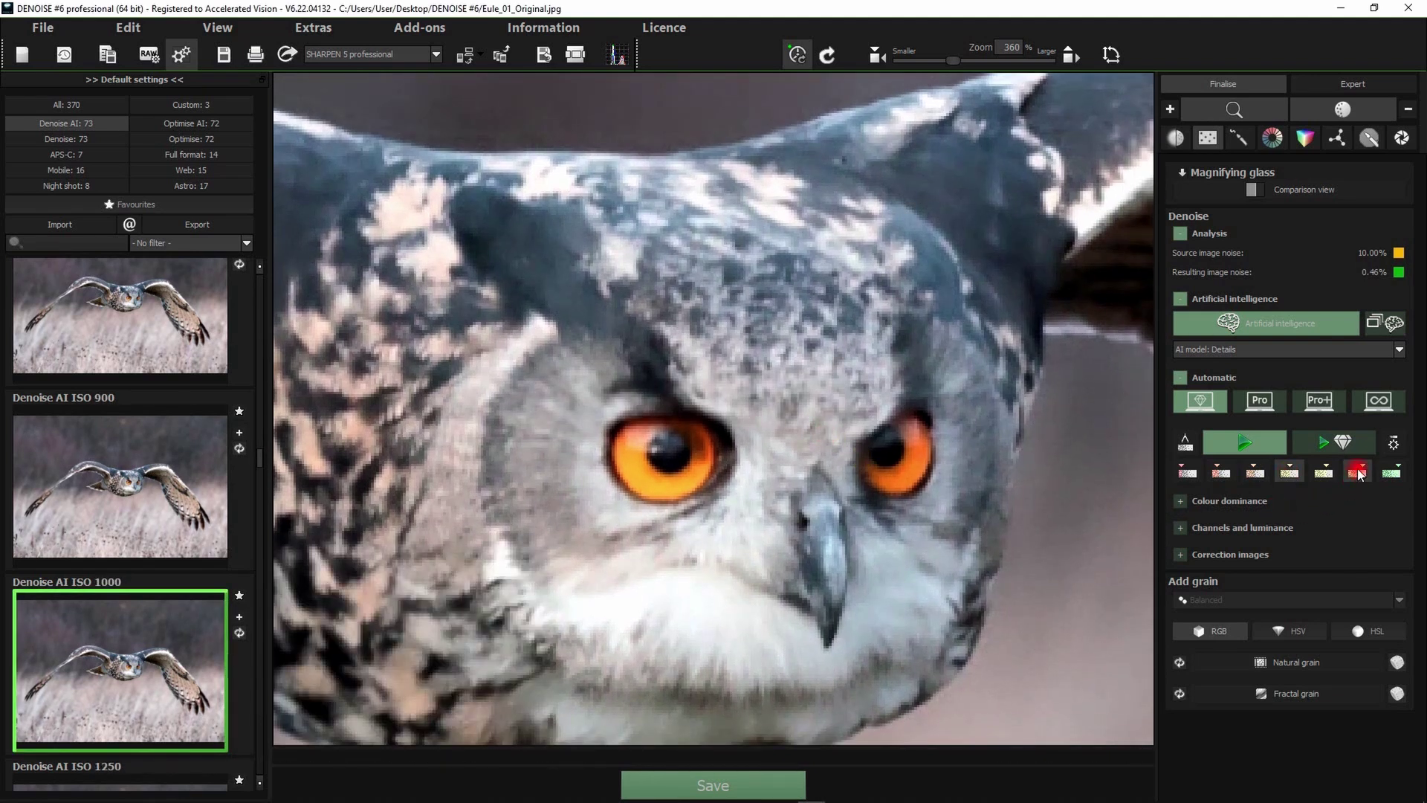
click(1358, 473)
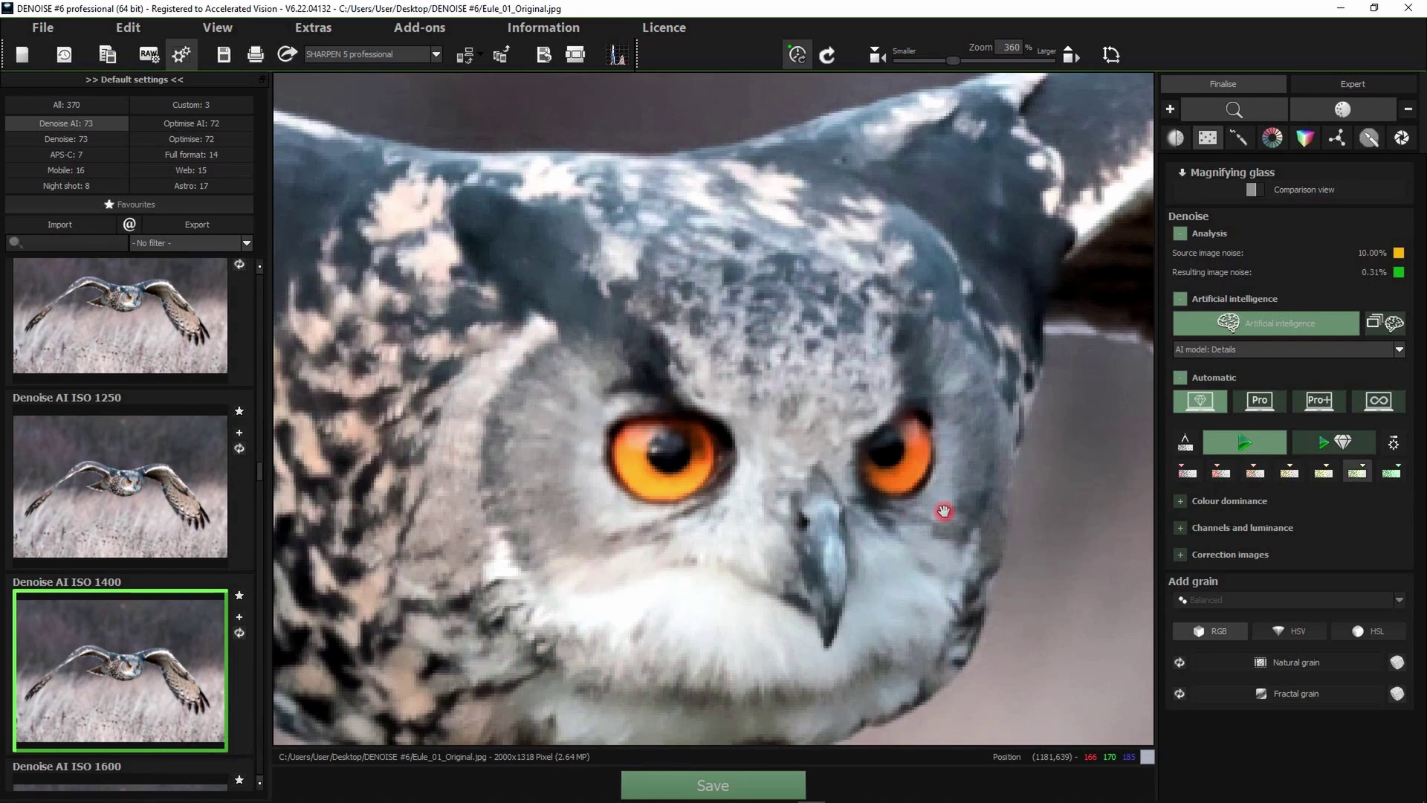
drag(944, 511, 821, 456)
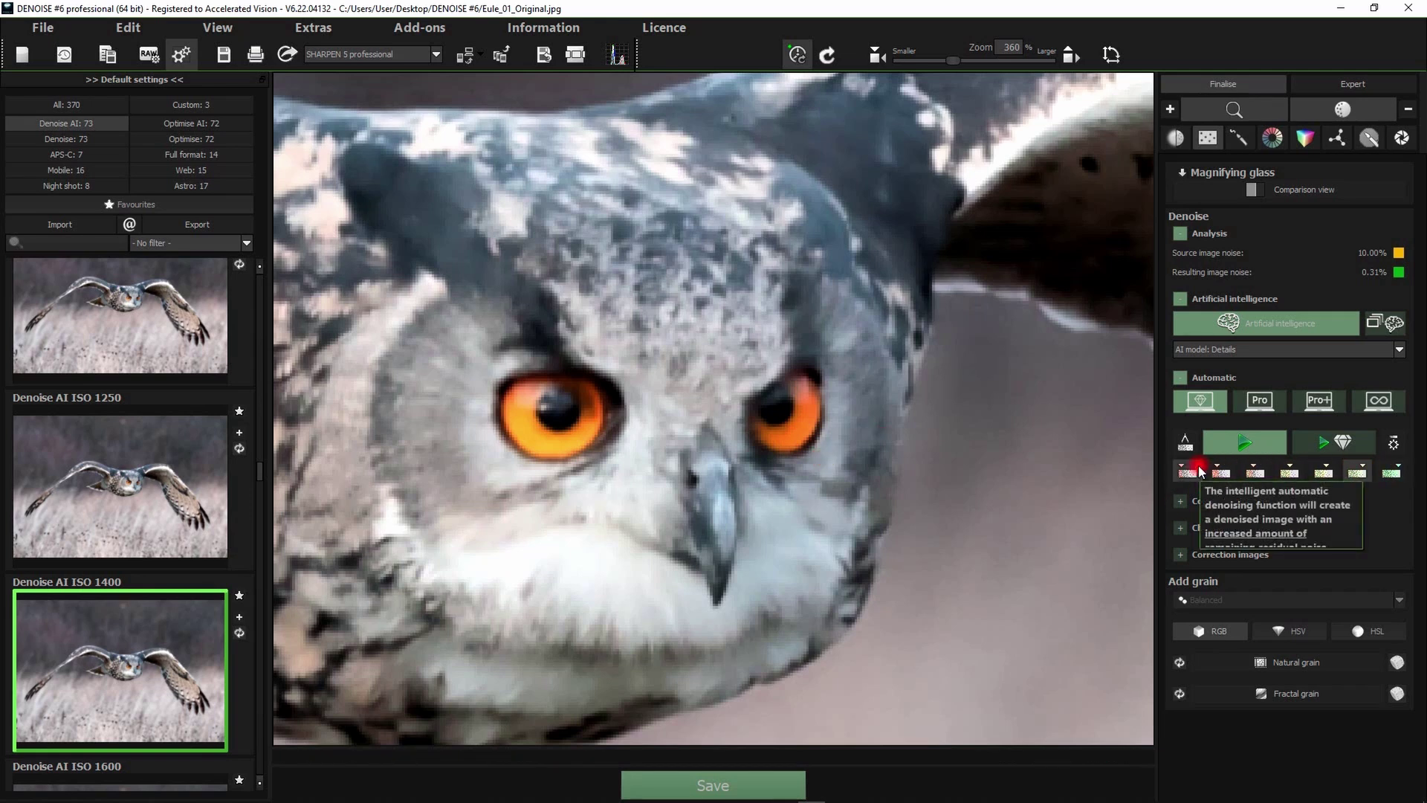
- Reset the automatic denoising to its middle level, apply the Denoise AI ISO 700 preset and check the owl's face
click(1290, 470)
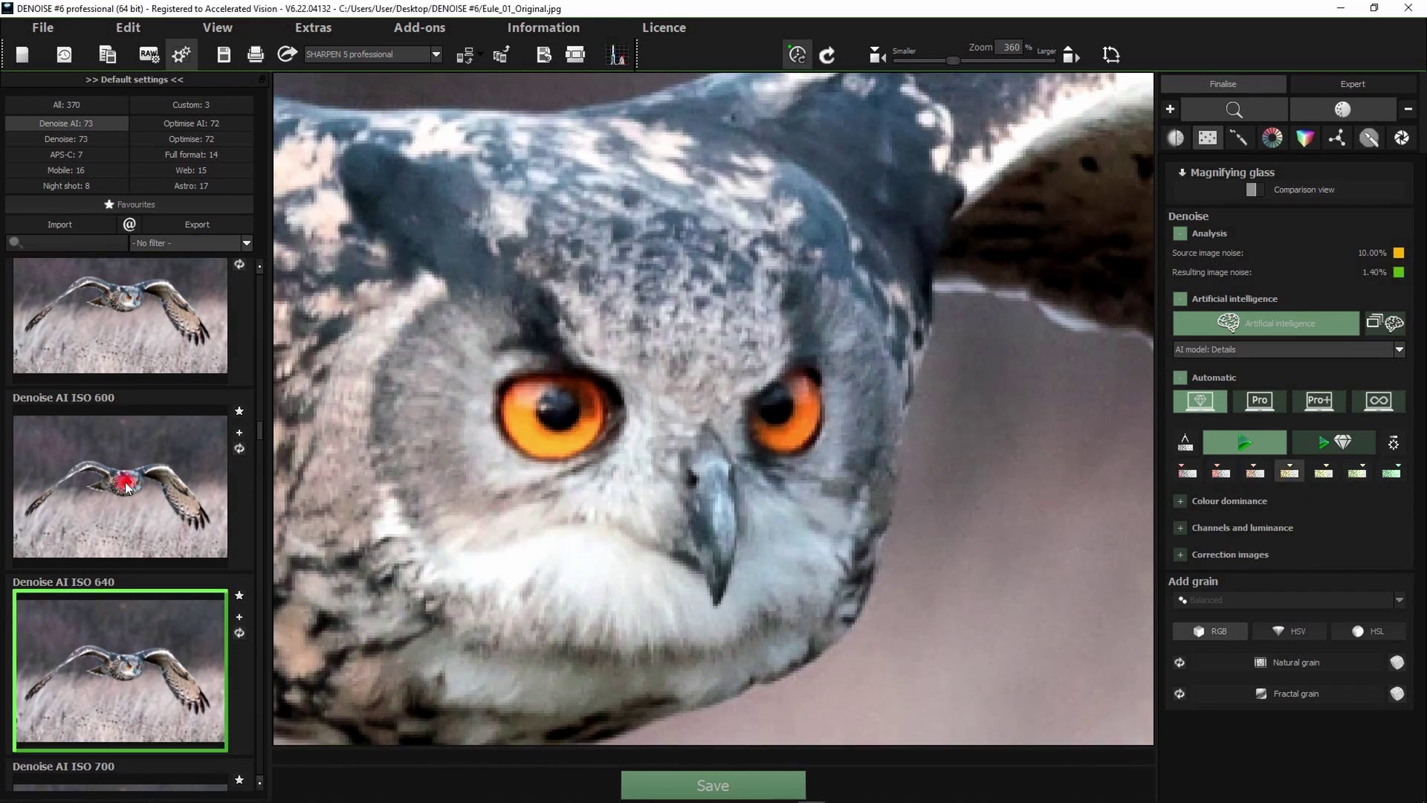
scroll(86, 635, down, 3)
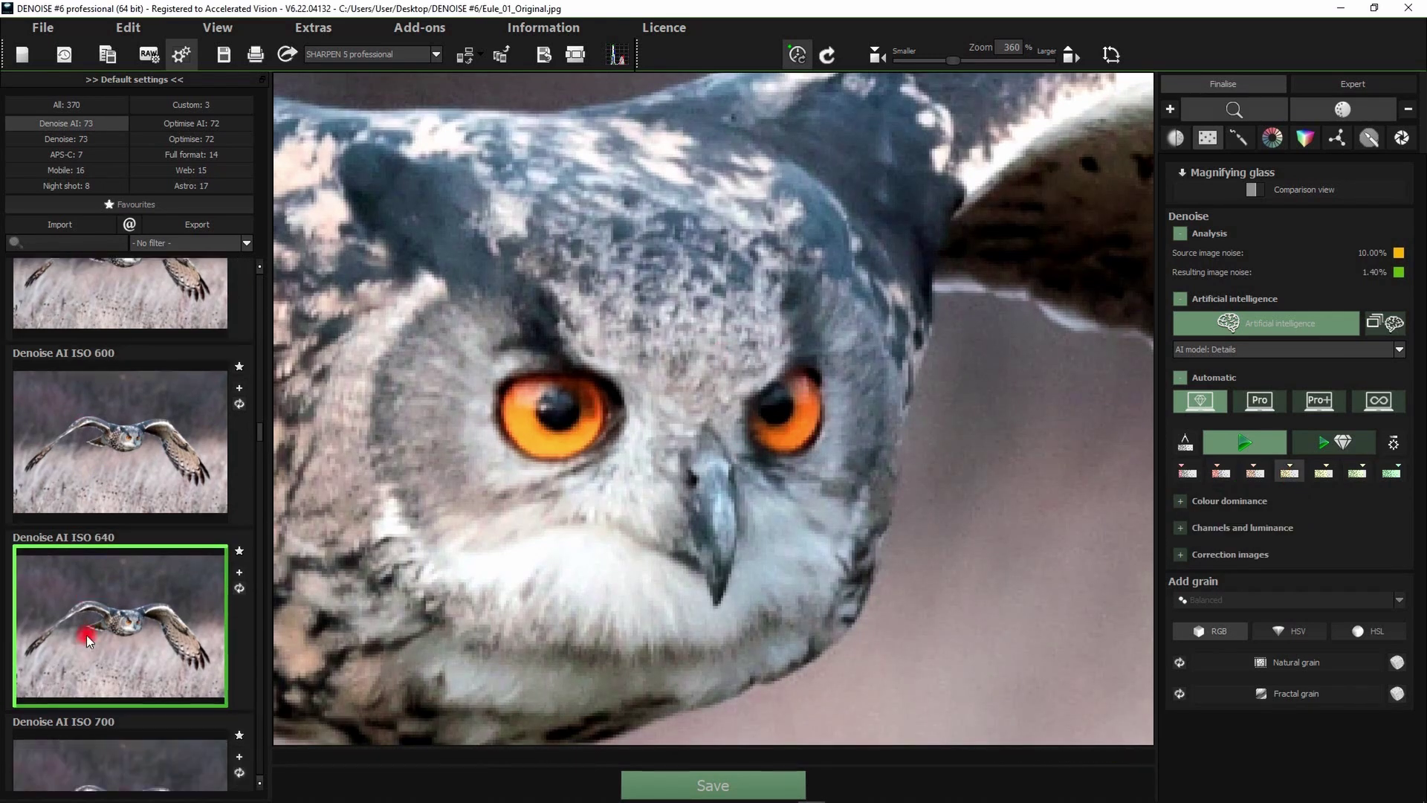
scroll(88, 635, up, 5)
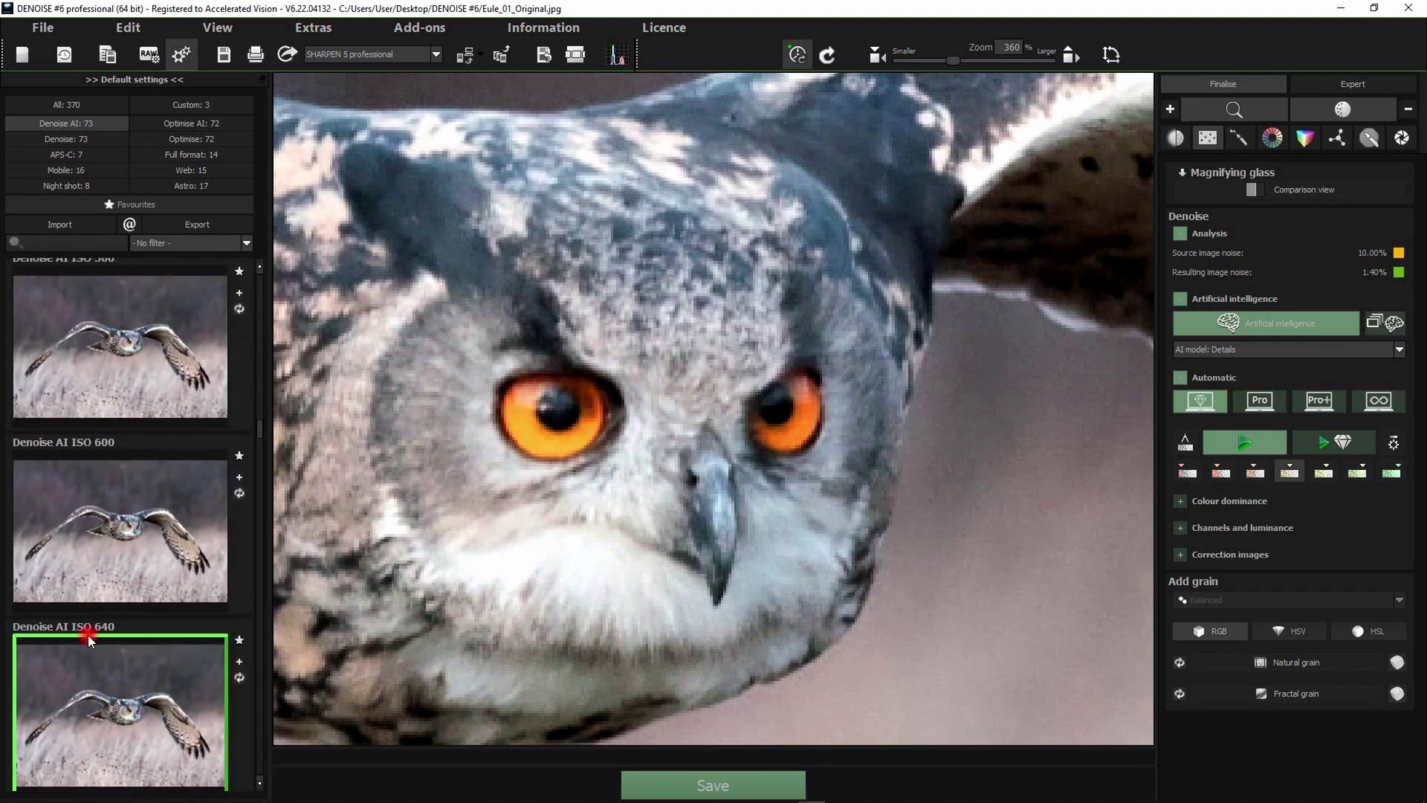
scroll(88, 635, down, 4)
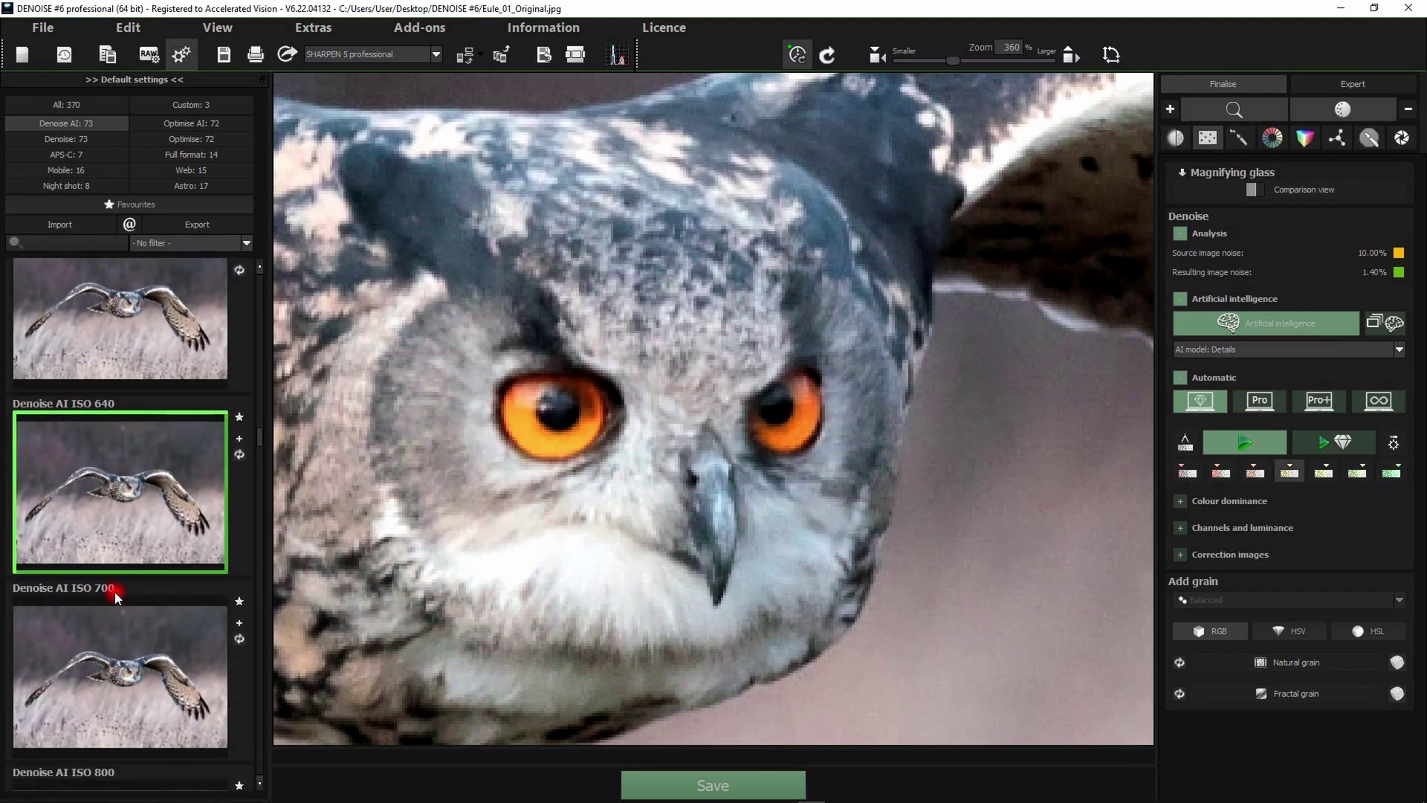
scroll(134, 556, down, 2)
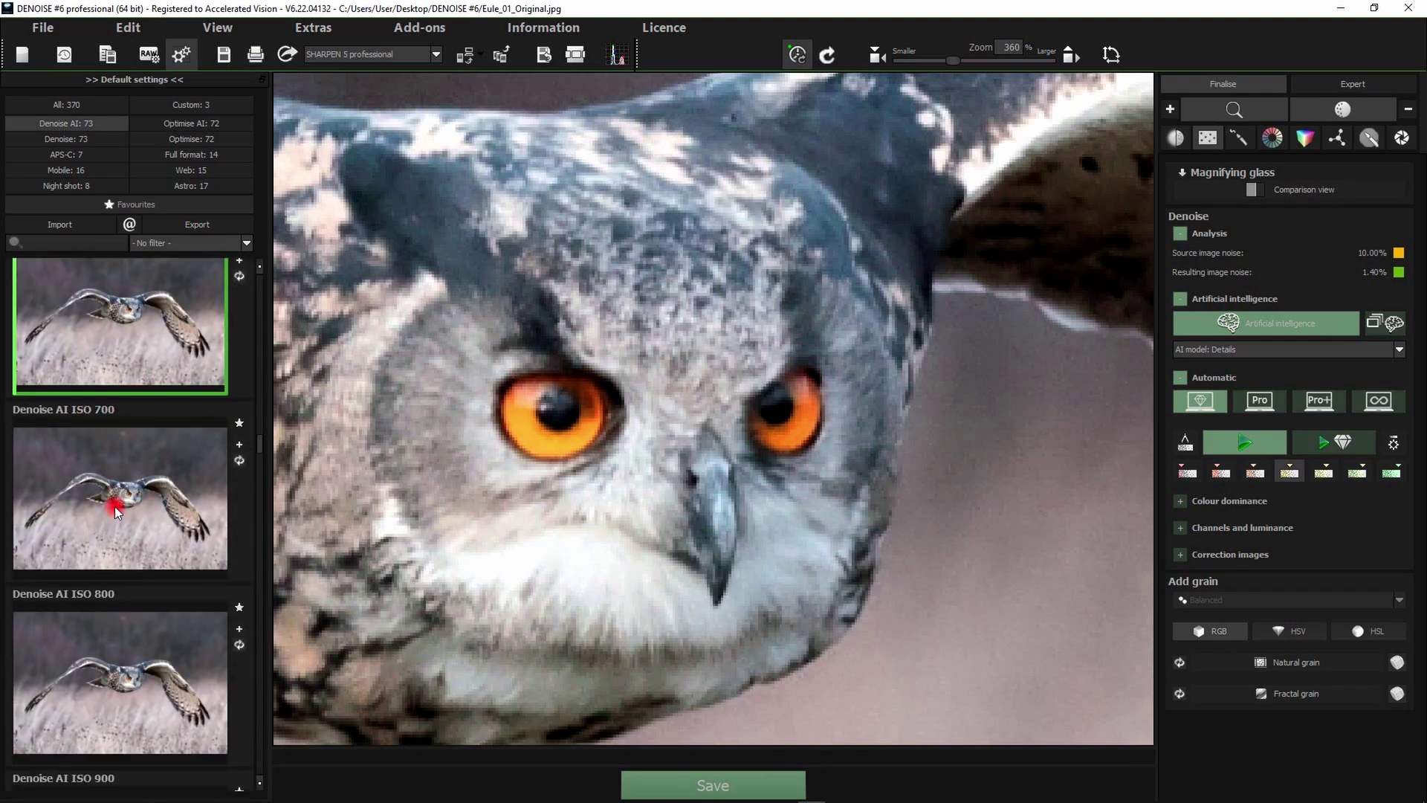
click(136, 474)
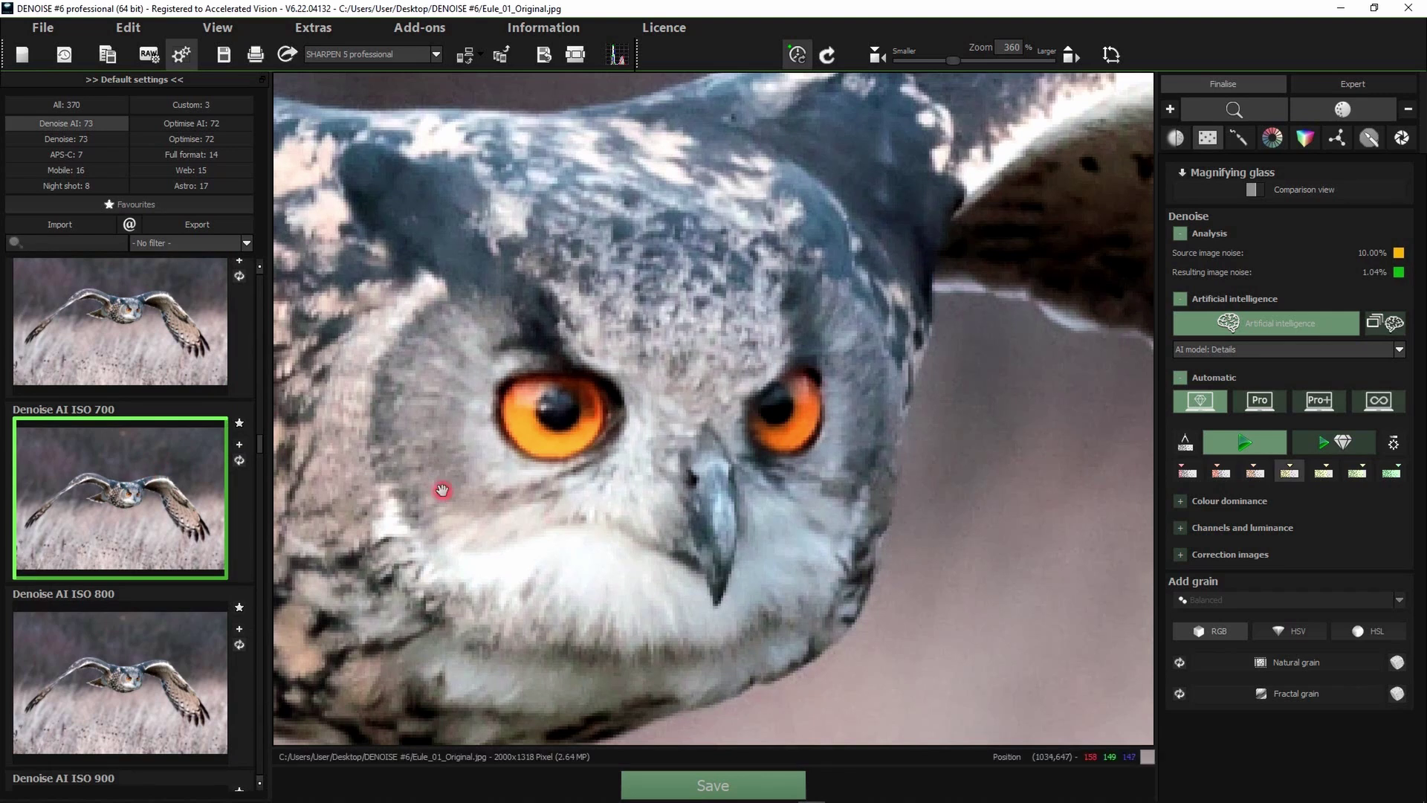
drag(440, 488, 570, 439)
- Raise the denoising preset through Denoise AI ISO 800 and ISO 900 up to ISO 1800
scroll(77, 501, down, 1)
click(102, 494)
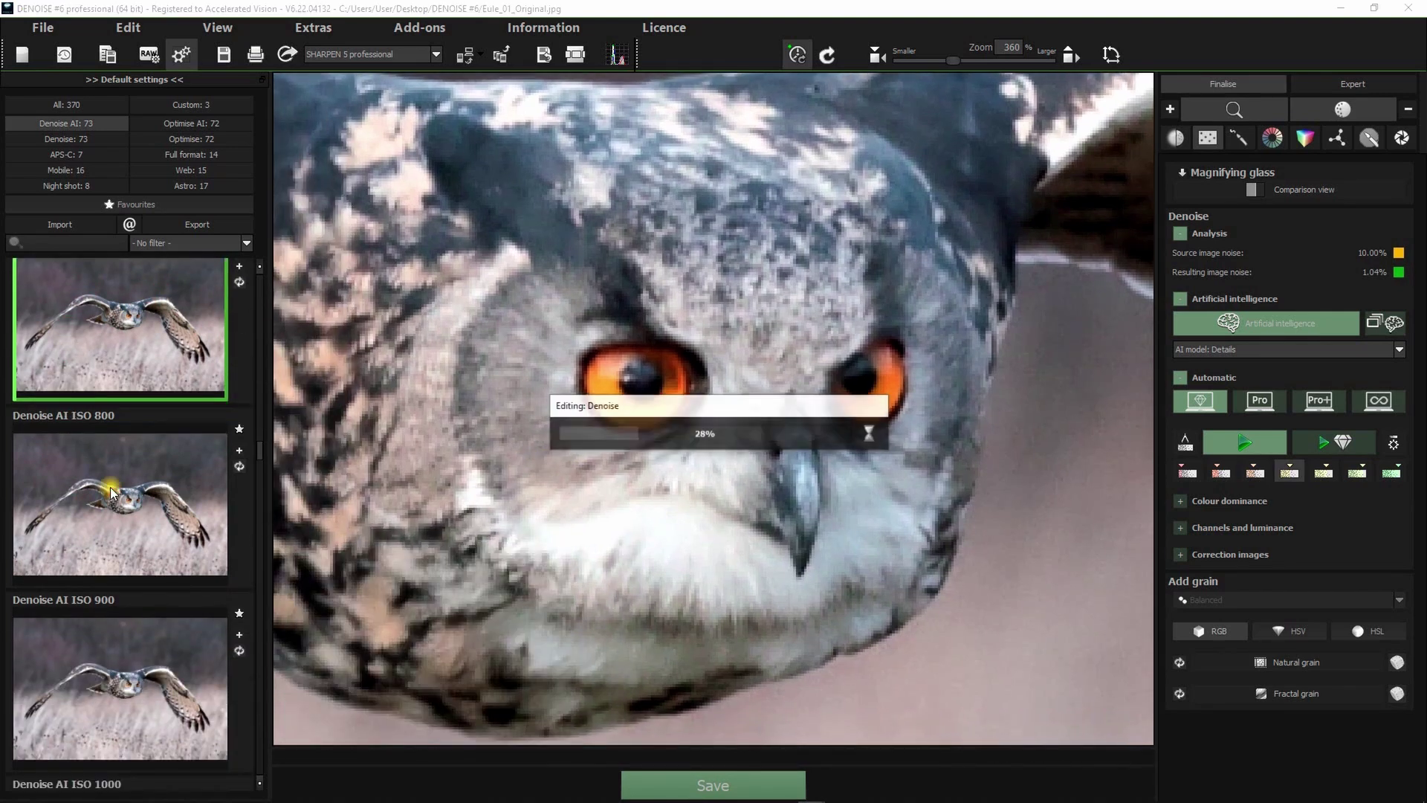
scroll(110, 492, down, 1)
click(114, 506)
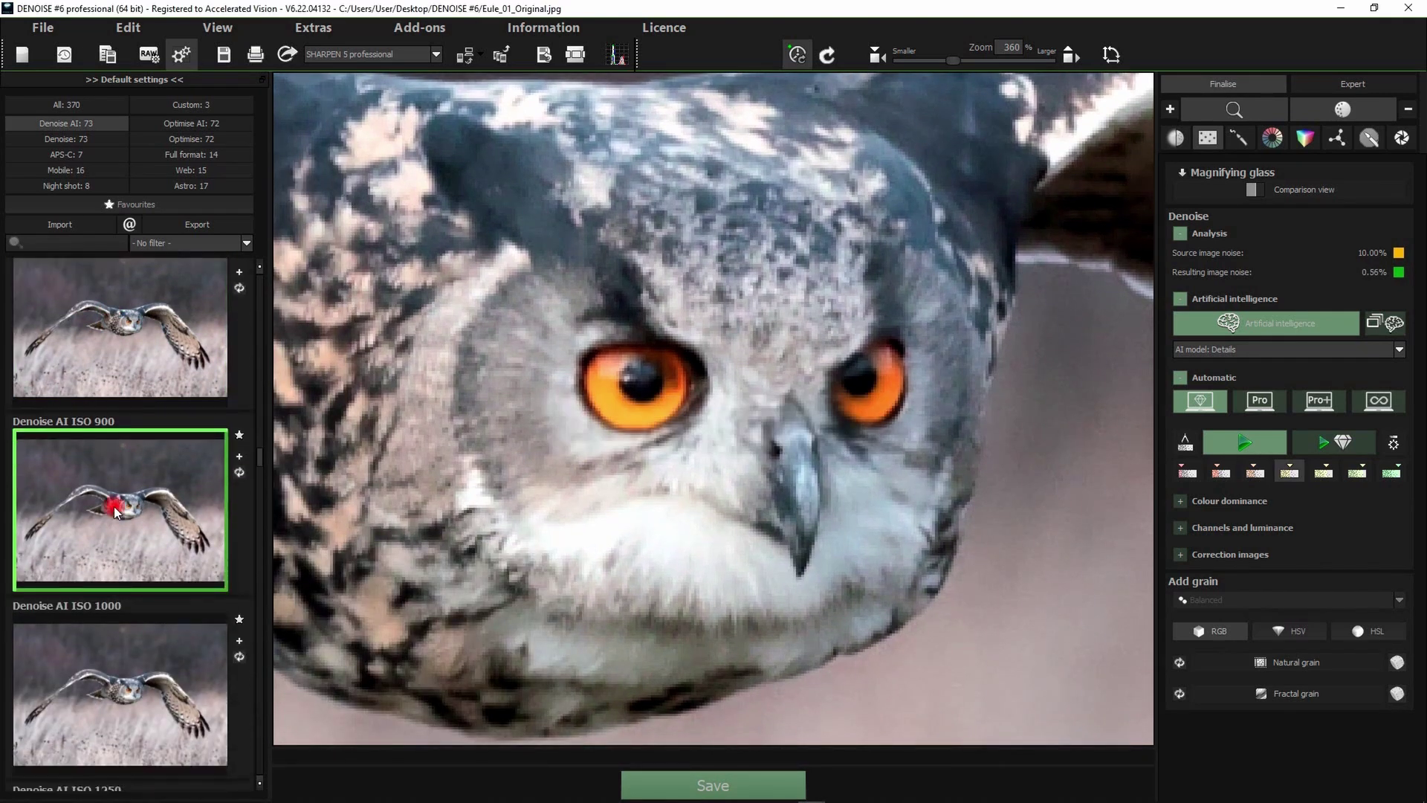
scroll(114, 507, down, 2)
scroll(114, 506, down, 3)
click(107, 545)
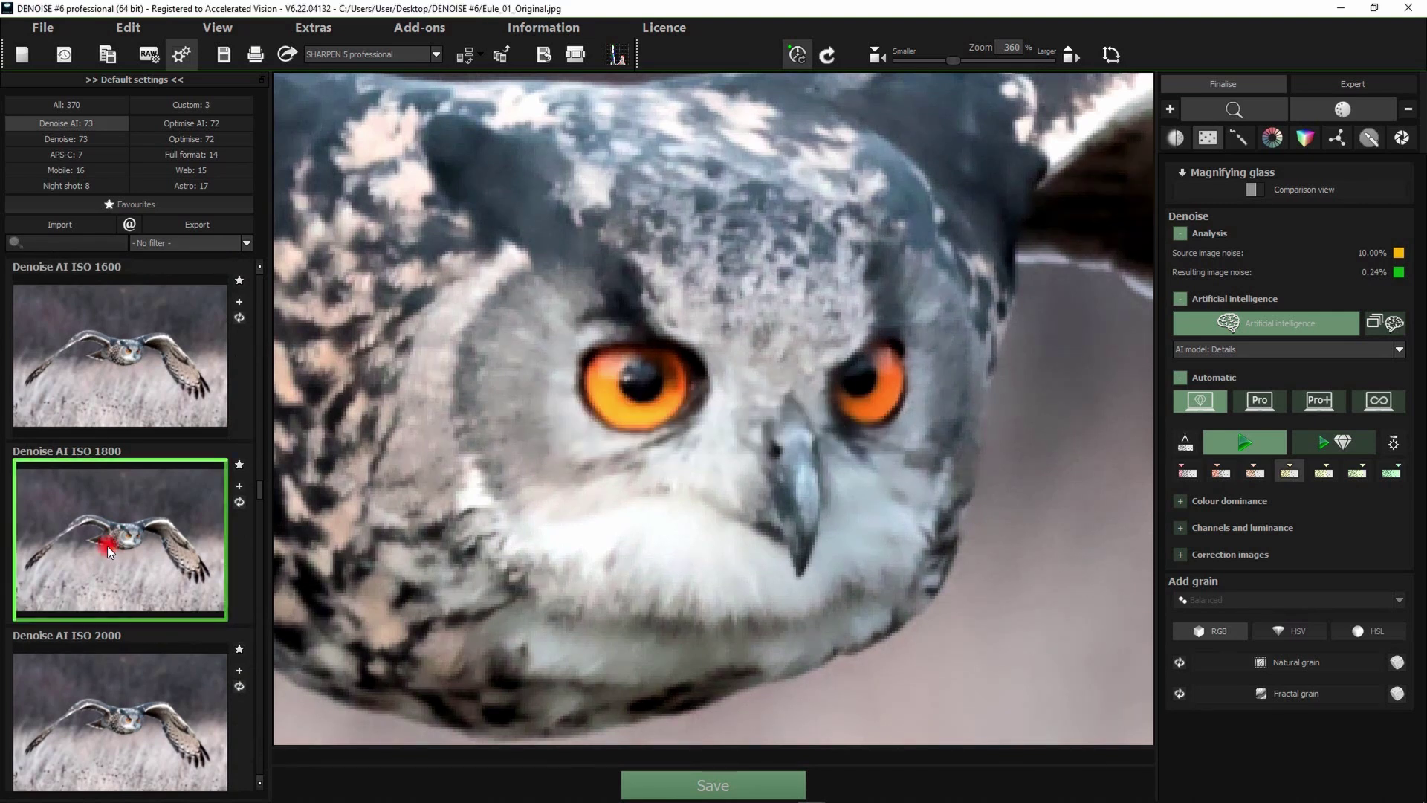
- Lower the denoising preset again to Denoise AI ISO 800 and on down to ISO 640
scroll(107, 546, up, 4)
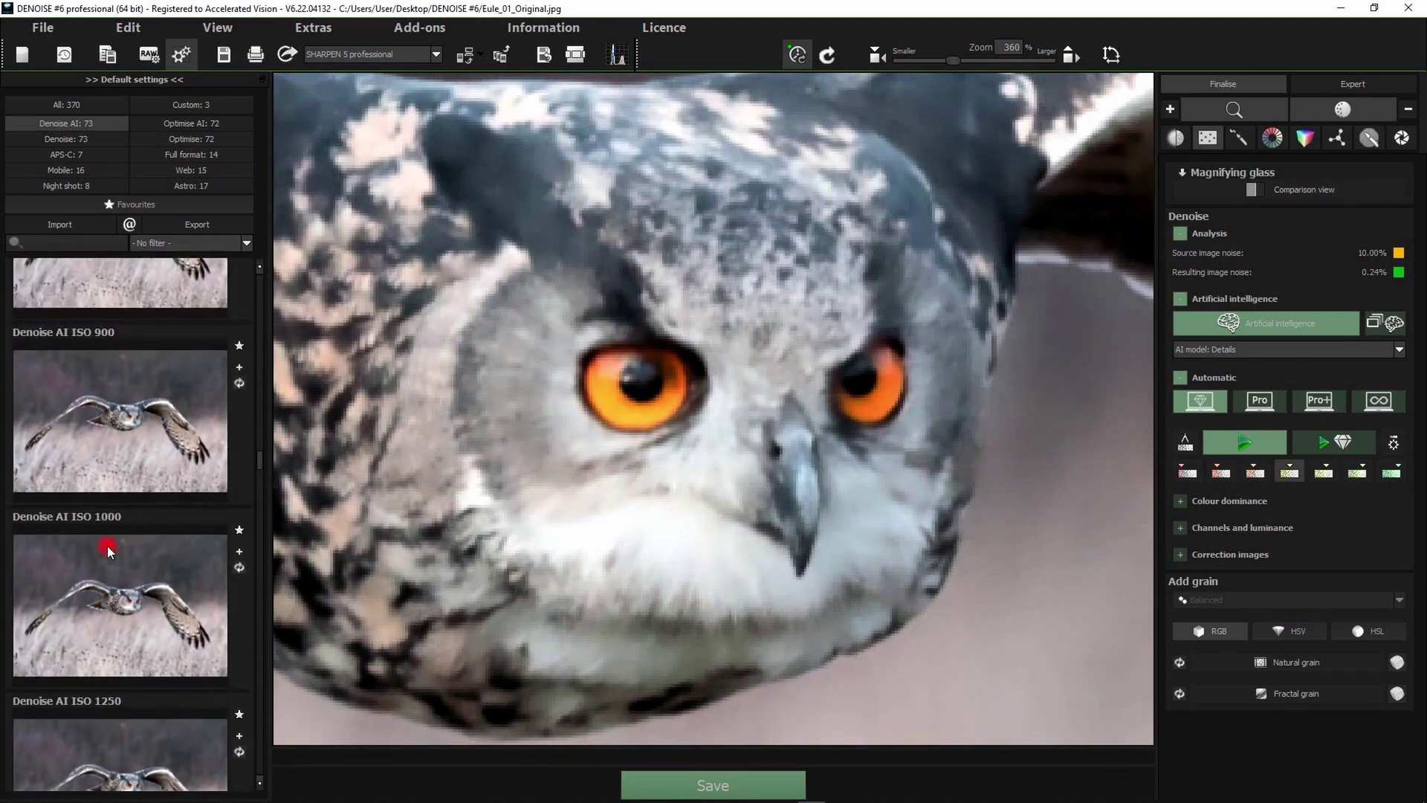
scroll(107, 545, up, 1)
click(122, 422)
scroll(133, 556, up, 1)
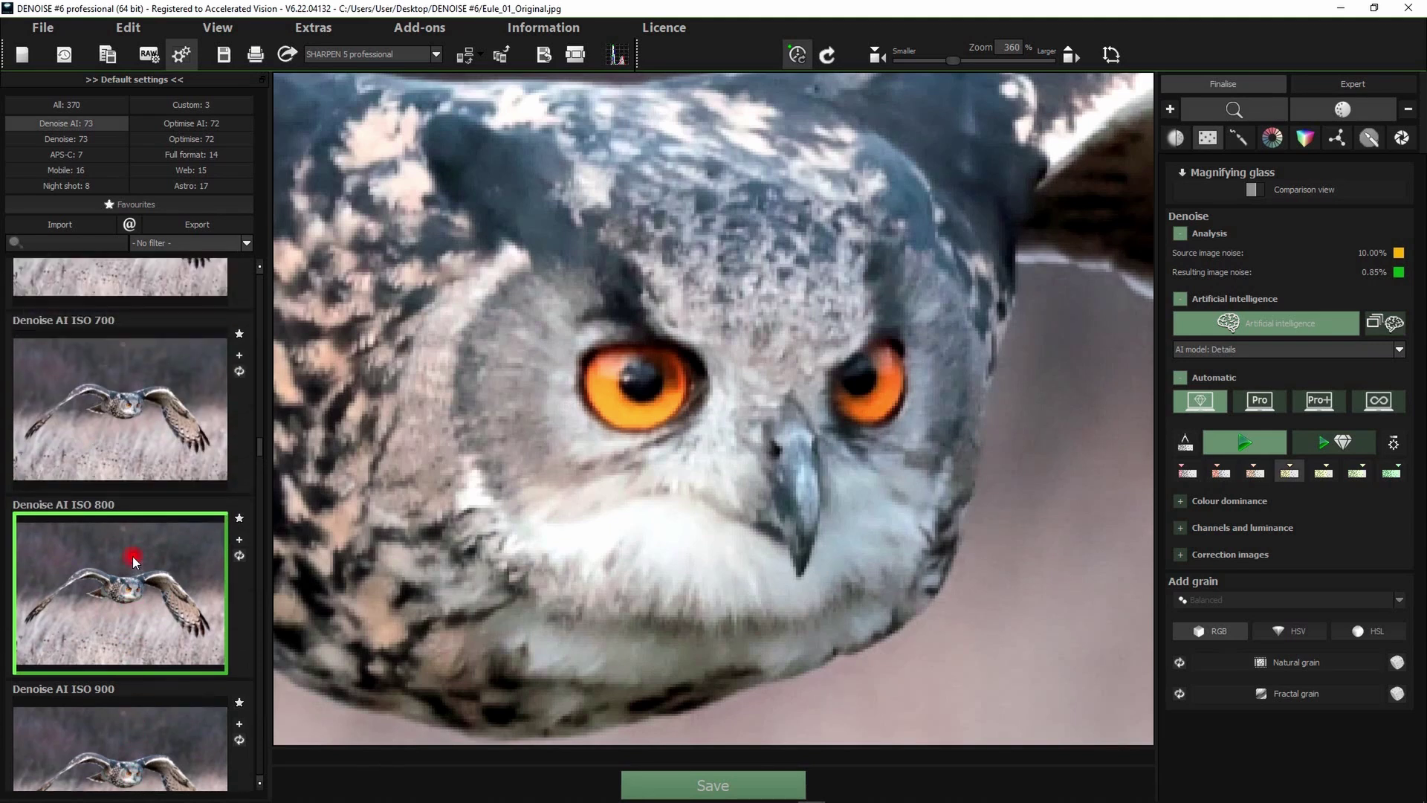
scroll(132, 556, up, 1)
click(136, 458)
scroll(146, 461, up, 1)
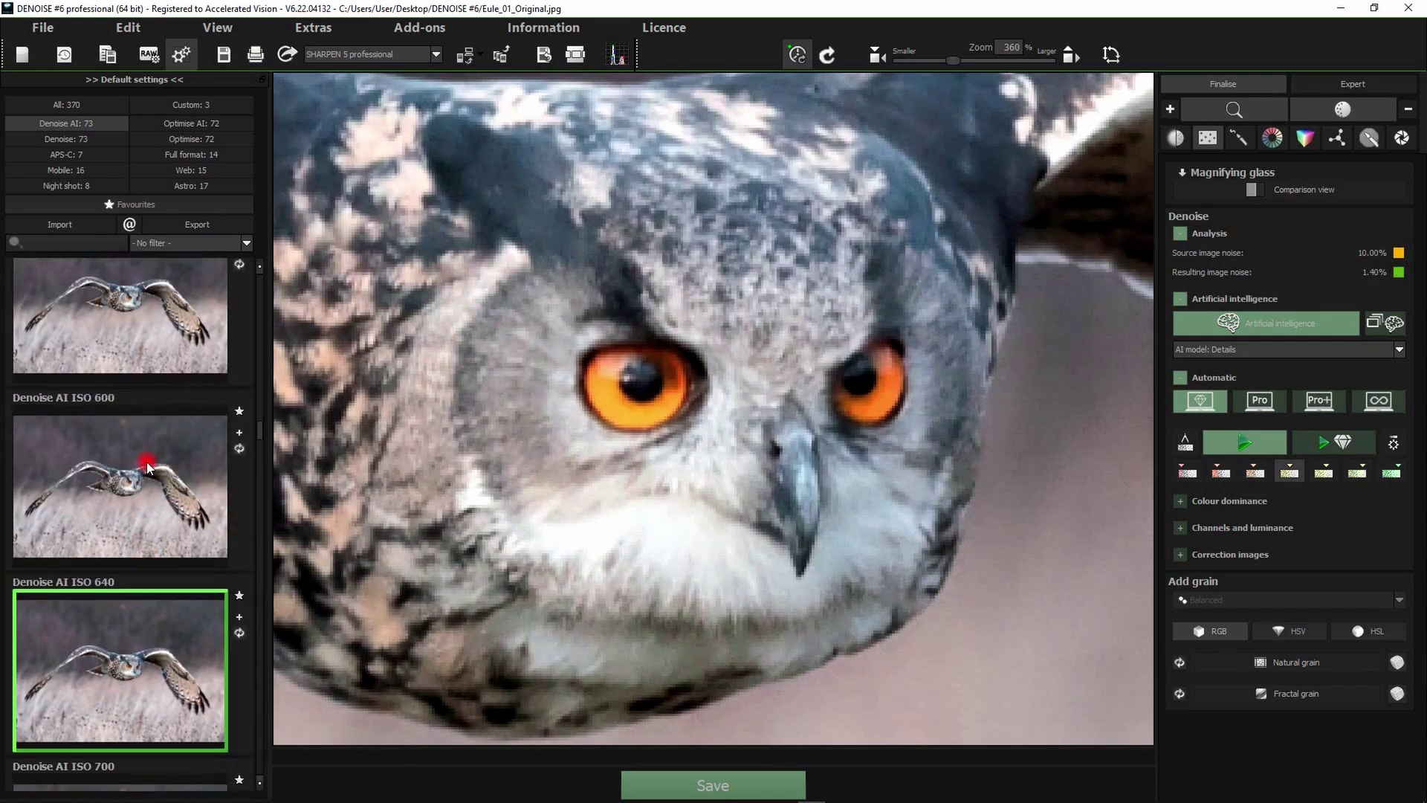
- Apply the Denoise AI ISO 700 preset and inspect the feathers around the owl's beak and eyes
scroll(145, 462, down, 2)
click(141, 453)
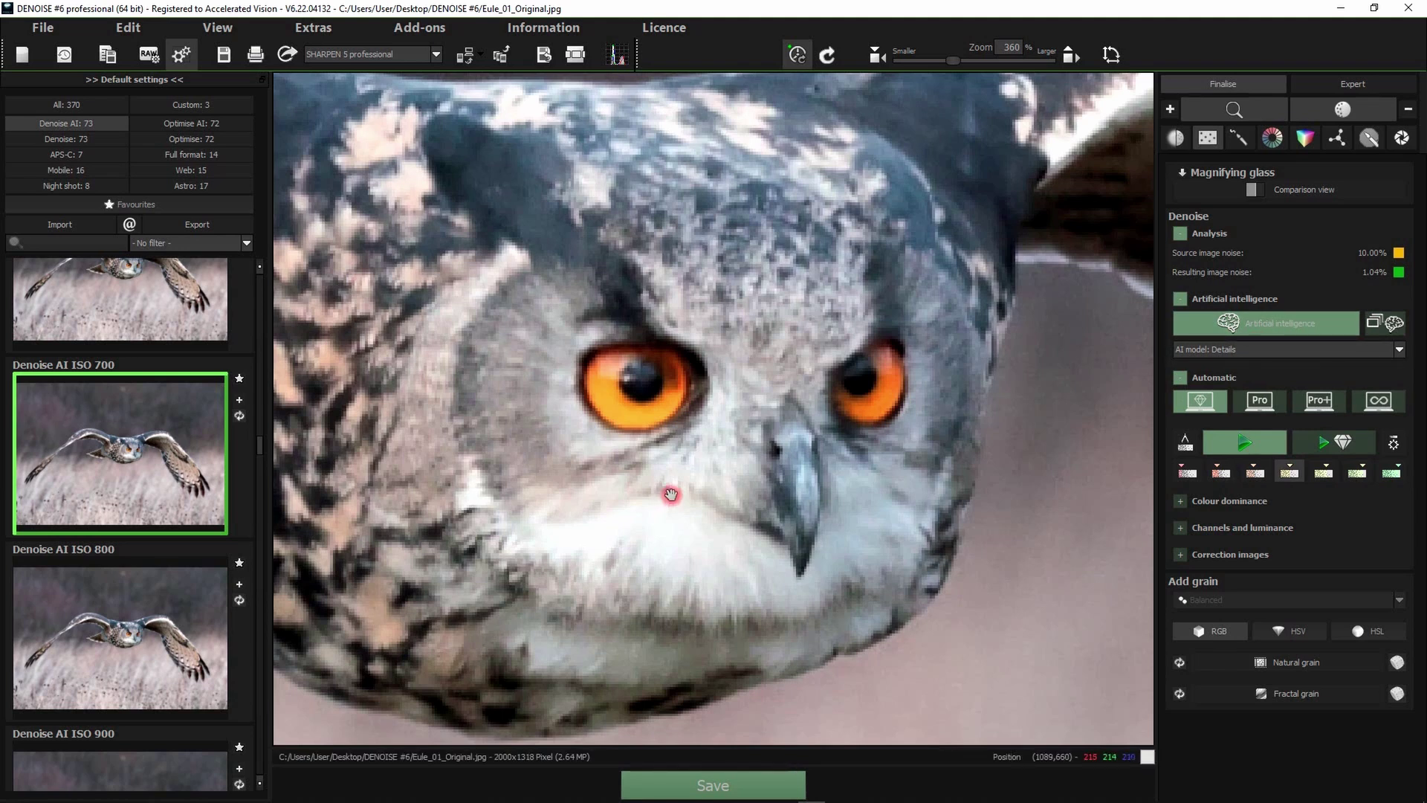
drag(672, 494, 794, 482)
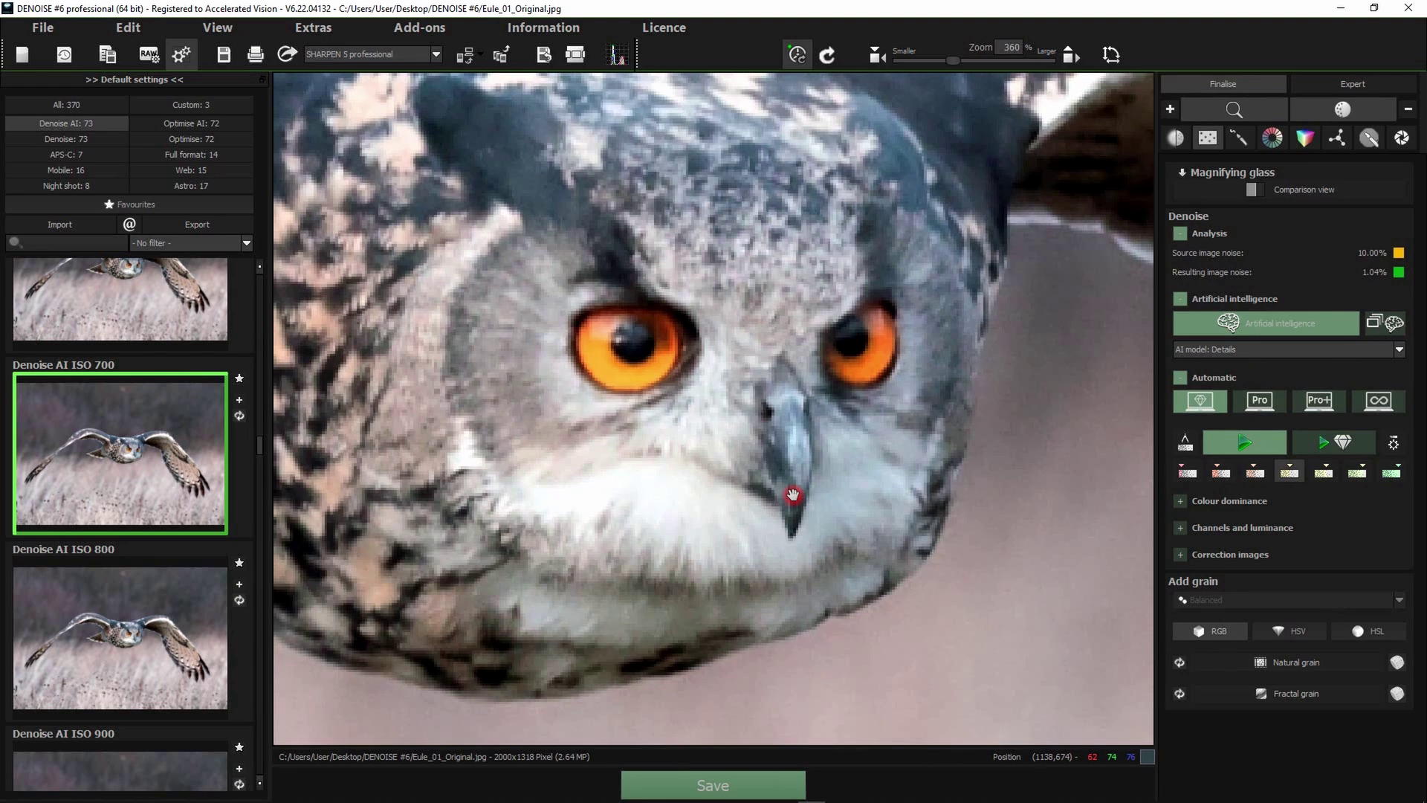
drag(793, 495, 727, 495)
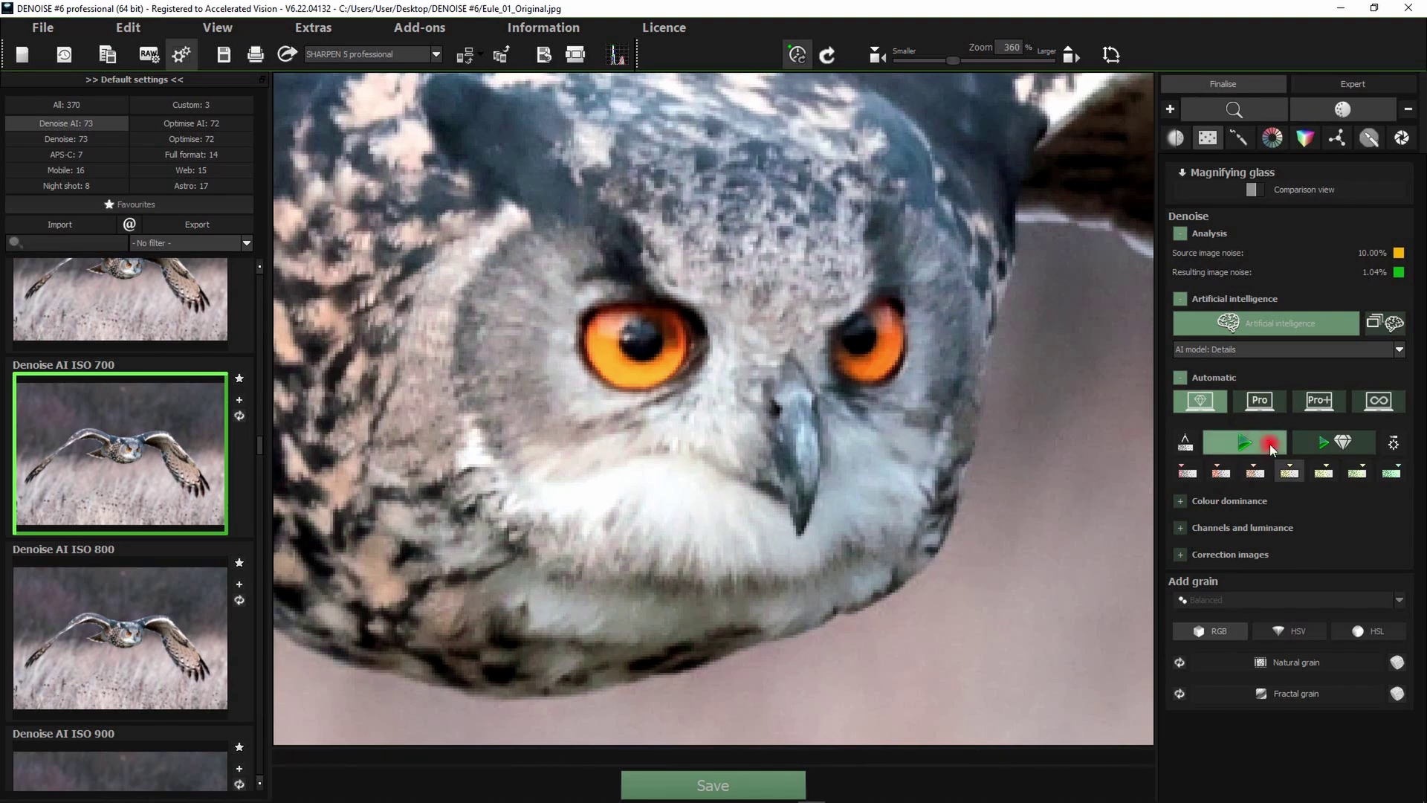
- Recalculate the automatic denoising at the middle level and inspect the owl's eye and beak in close-up
click(1290, 473)
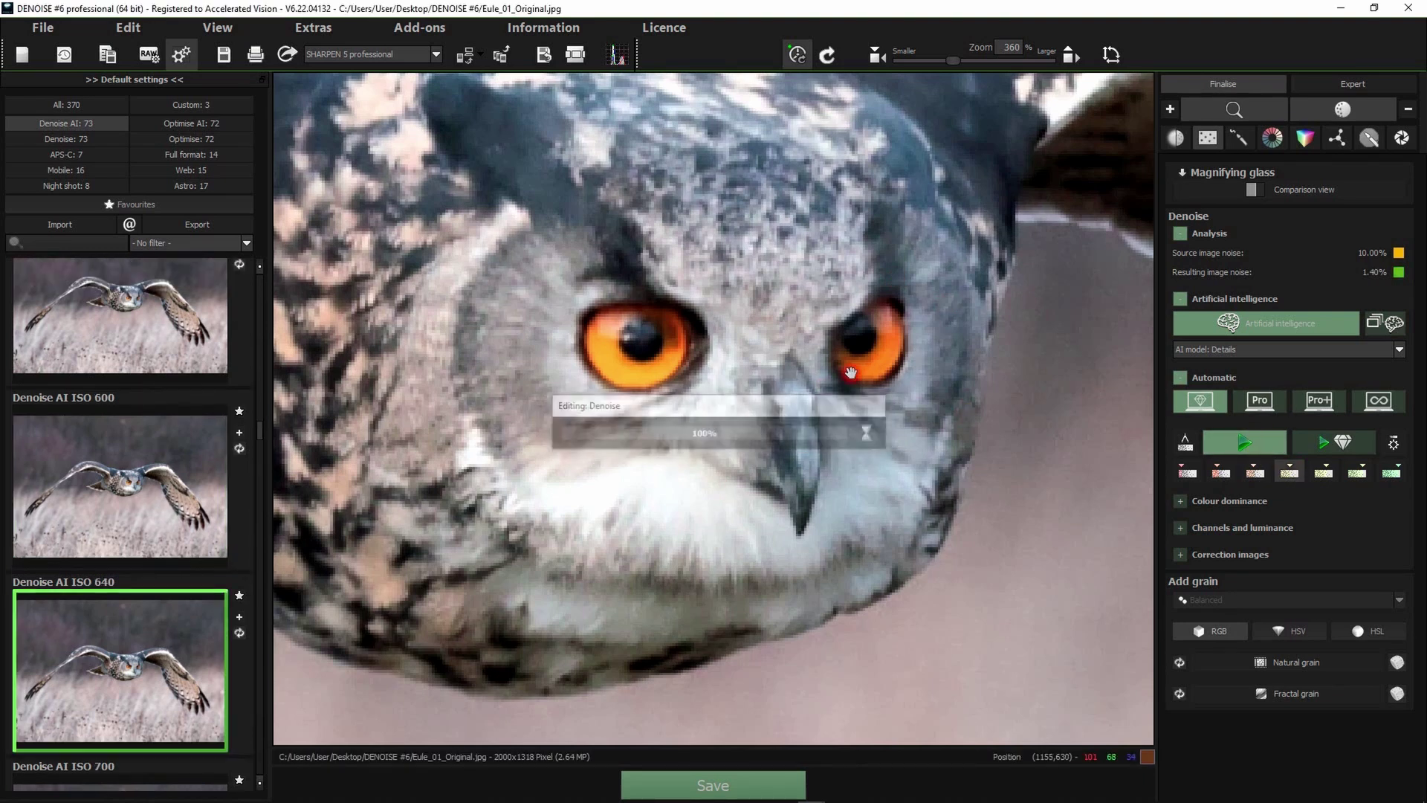
drag(789, 479, 787, 379)
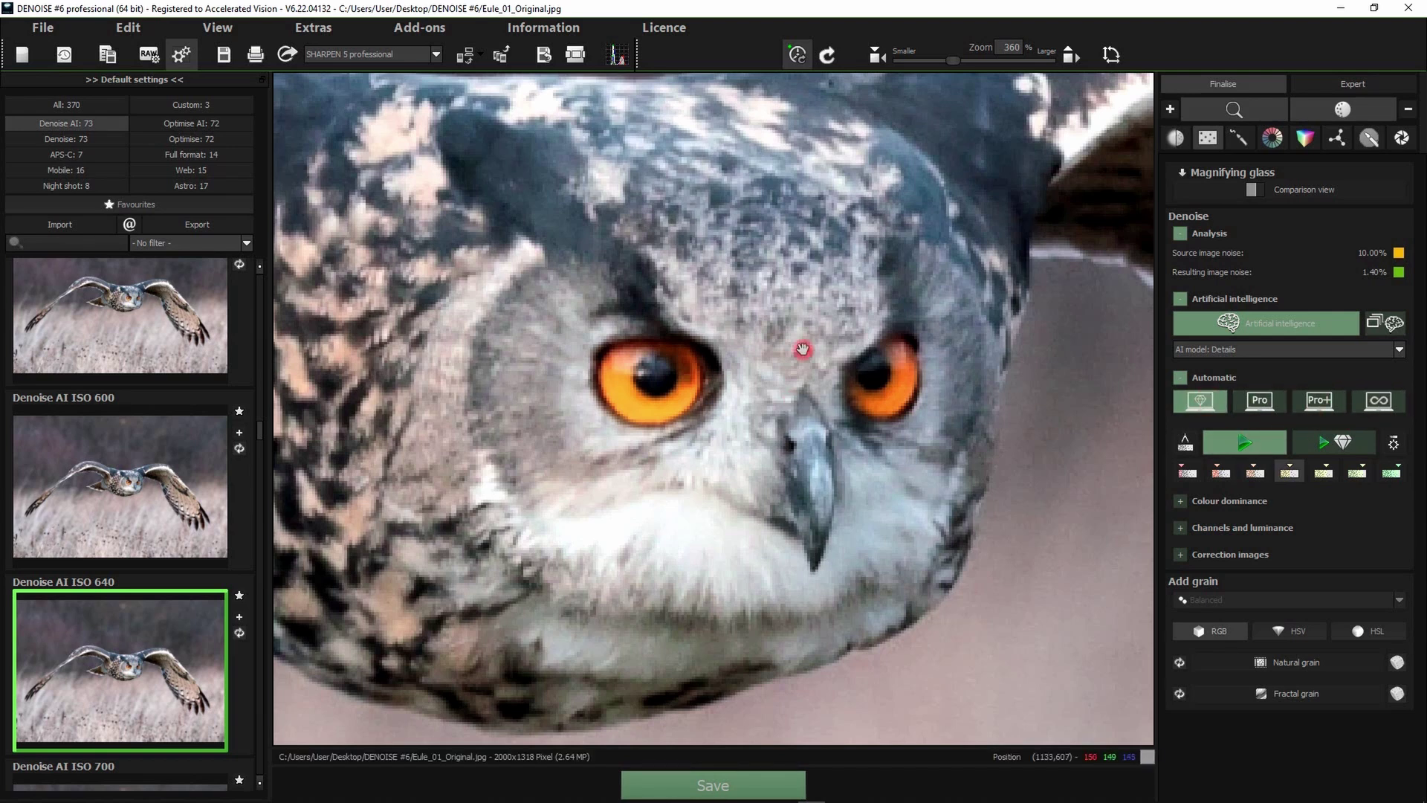
drag(803, 346, 627, 347)
scroll(628, 347, up, 4)
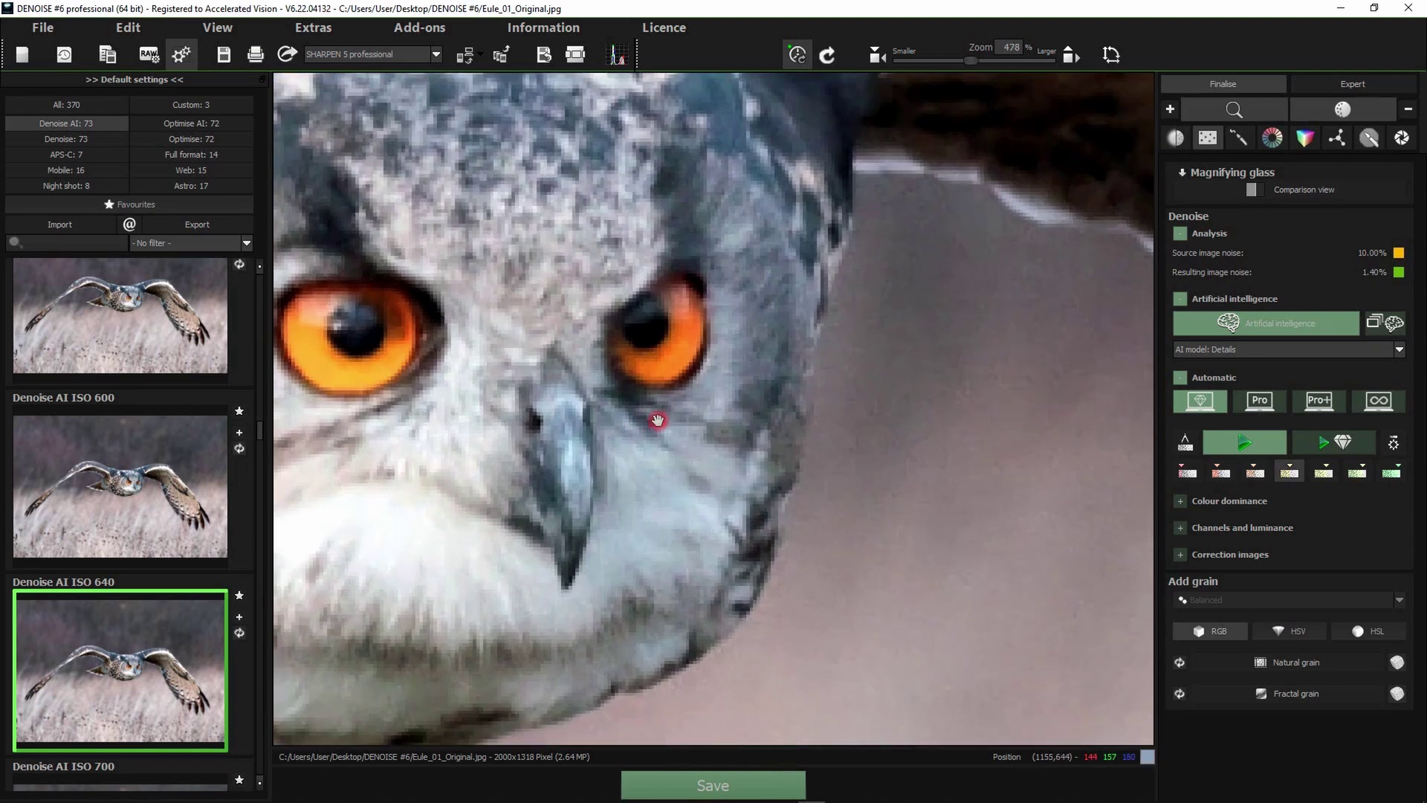
drag(659, 424, 676, 447)
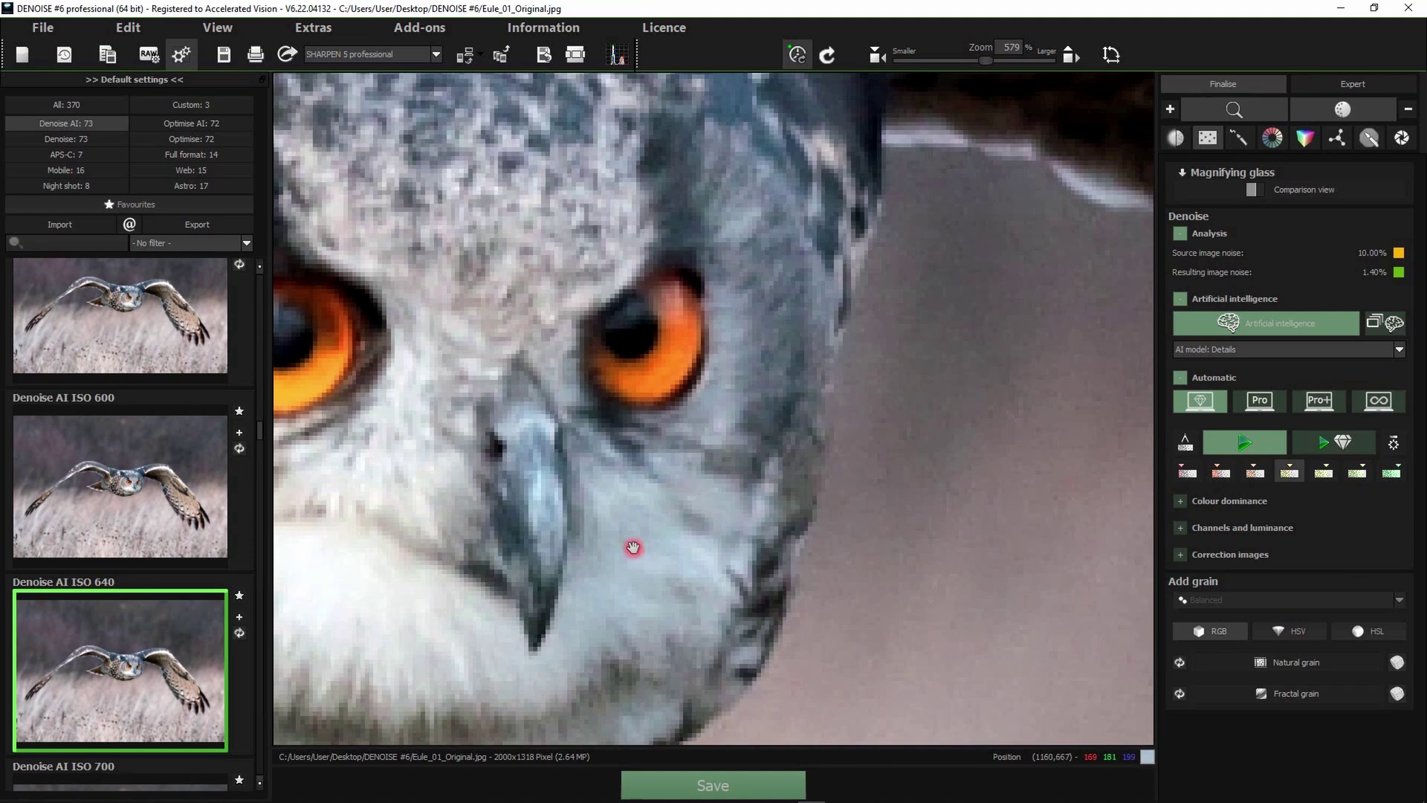
- Recalculate the automatic denoising in Pro, Pro+ and Pro Infinity modes in turn to compare the calculation methods
click(1258, 404)
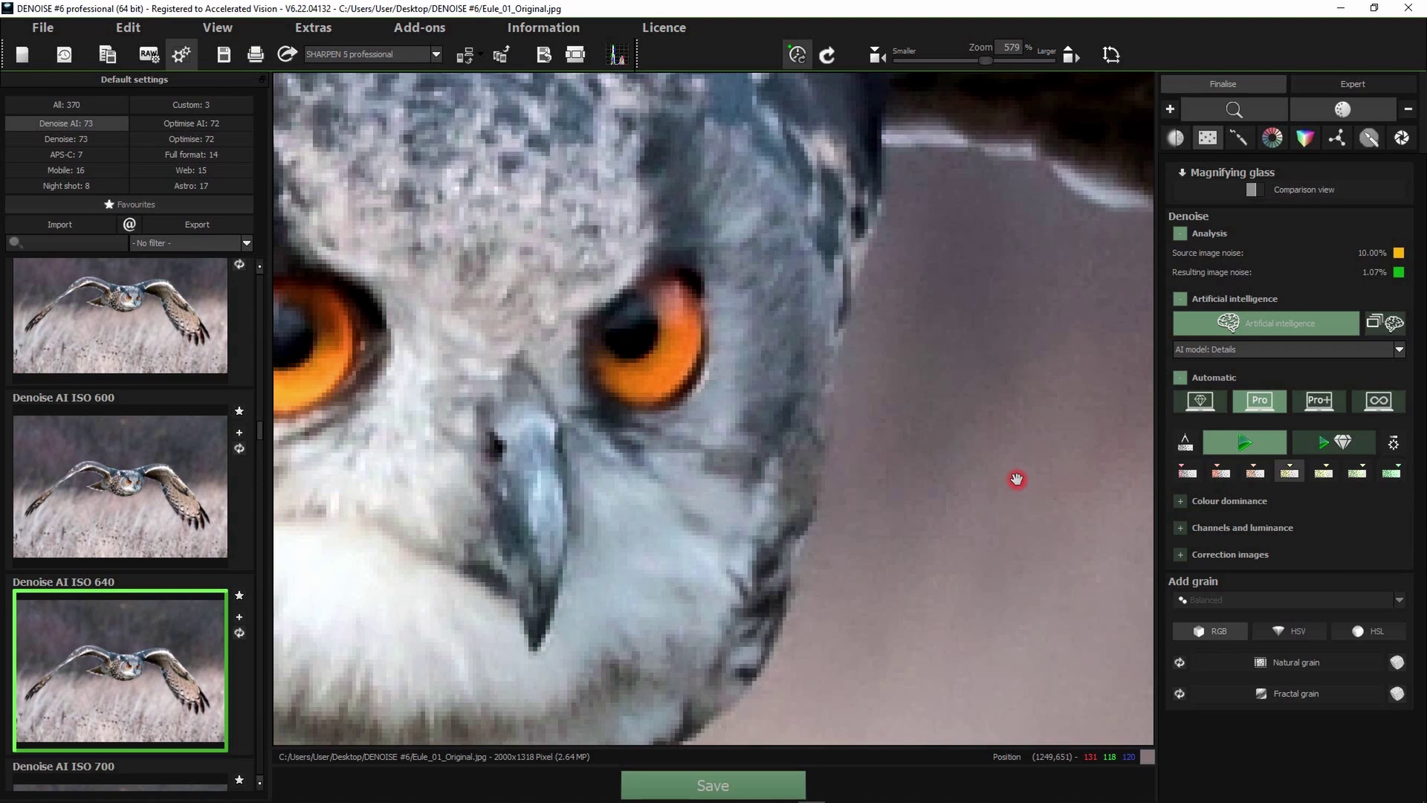
click(1321, 404)
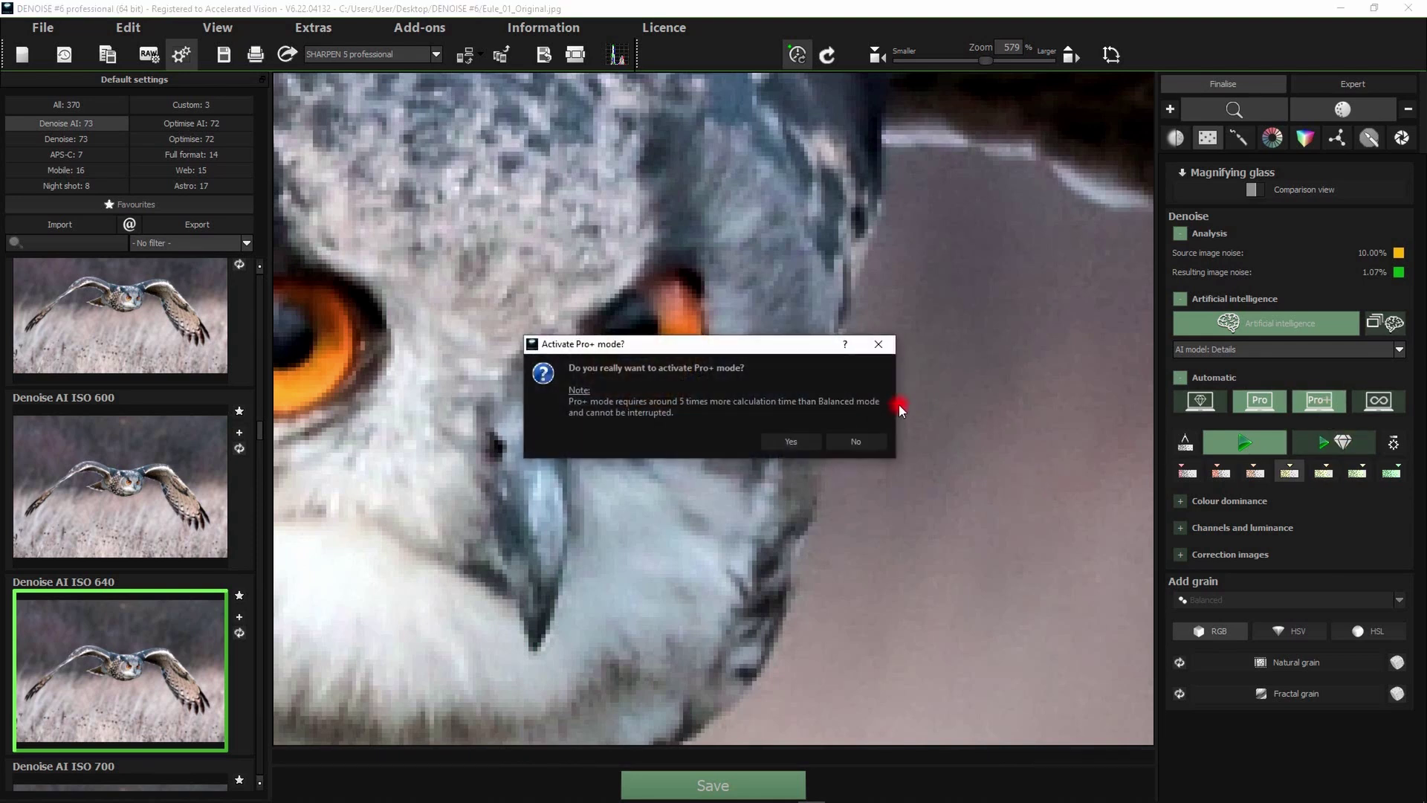
click(786, 442)
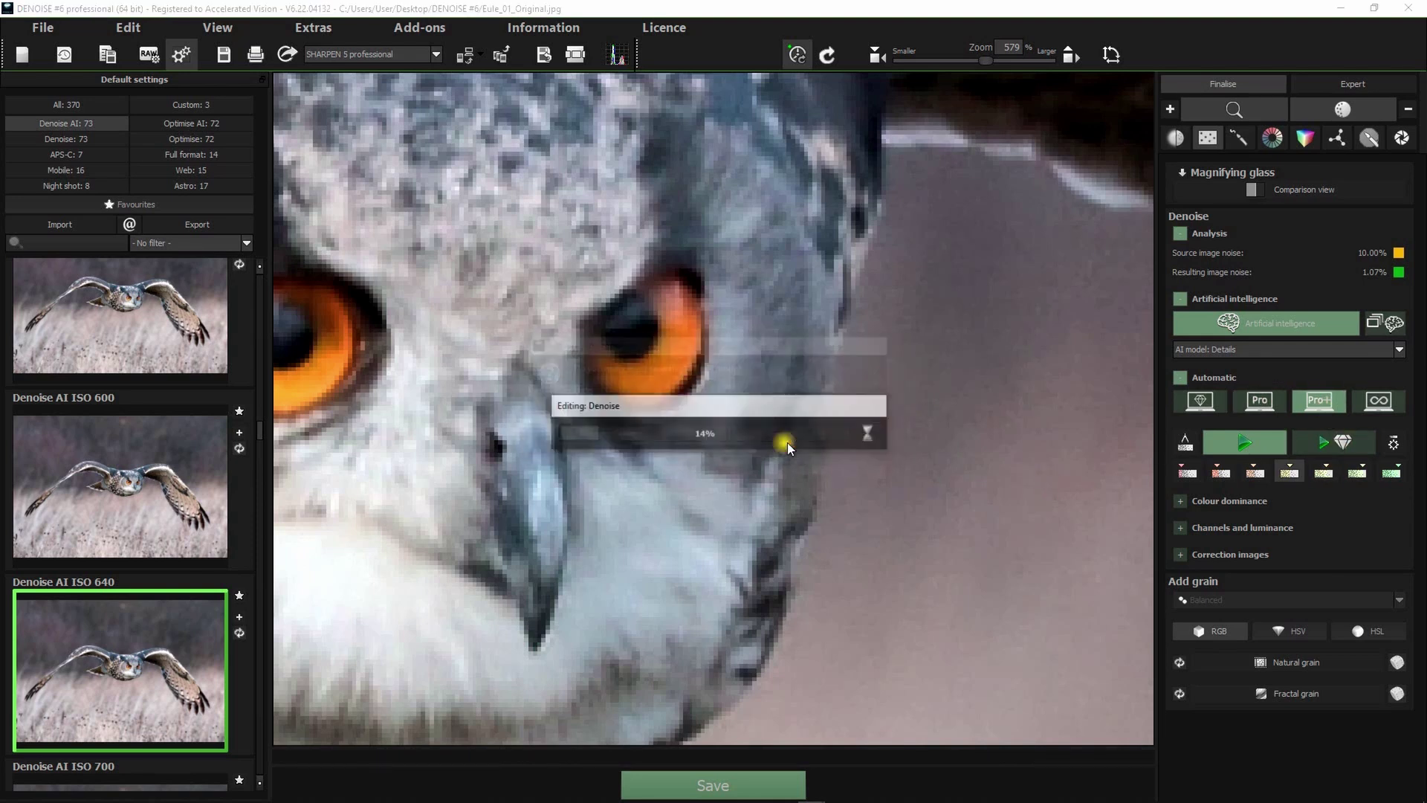
click(1366, 400)
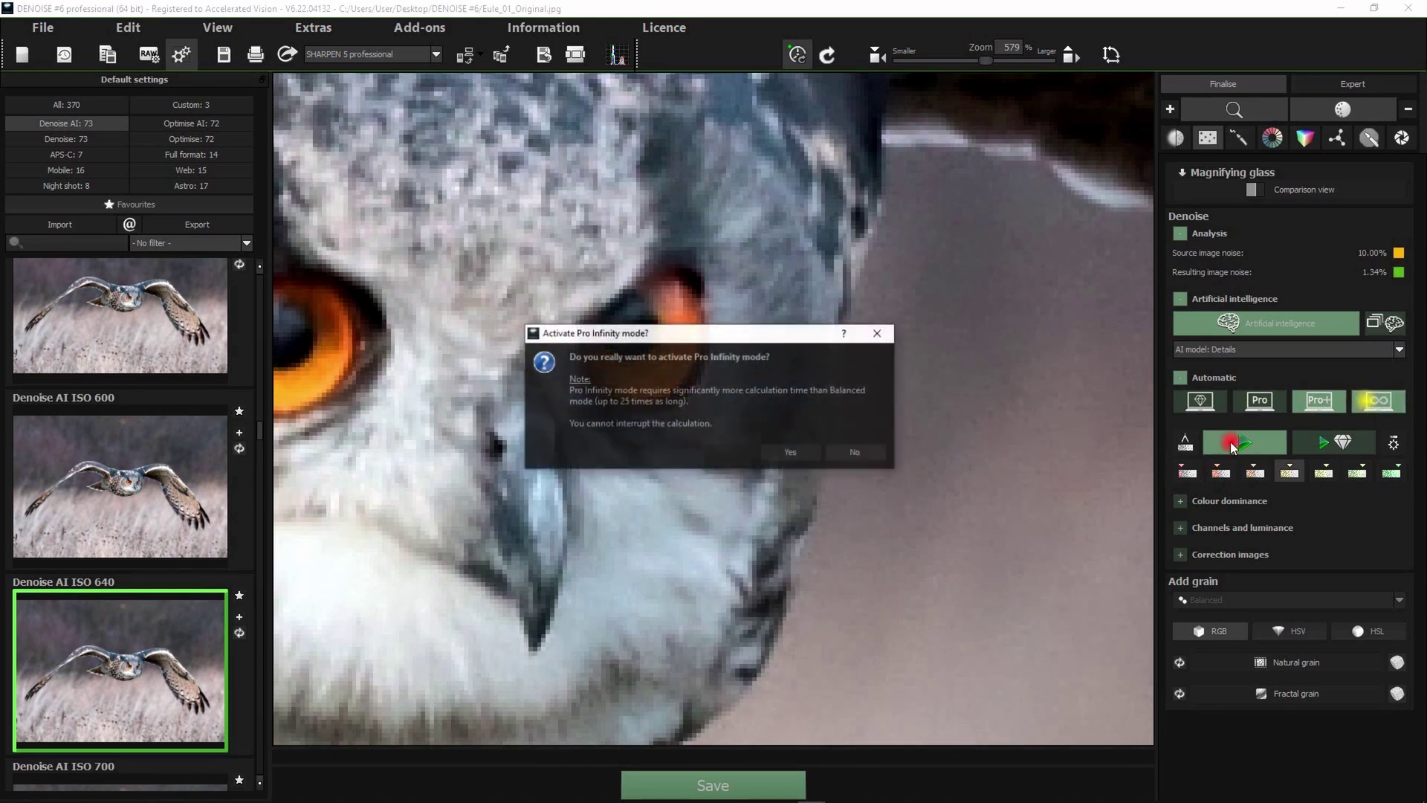
click(791, 451)
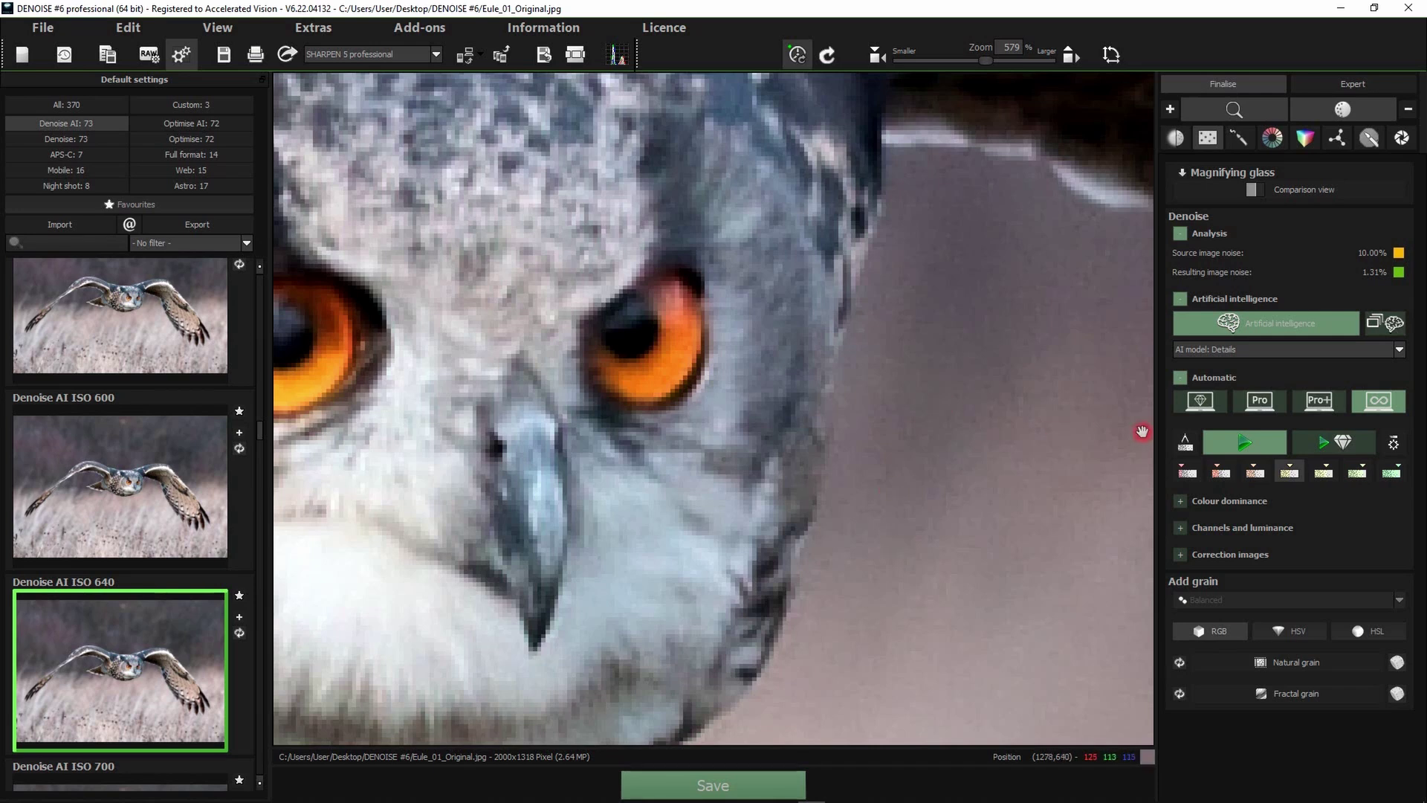
- Return the automatic denoising to Balanced mode and review the AI models and neighbouring Denoise AI presets, keeping the Details model
click(1197, 408)
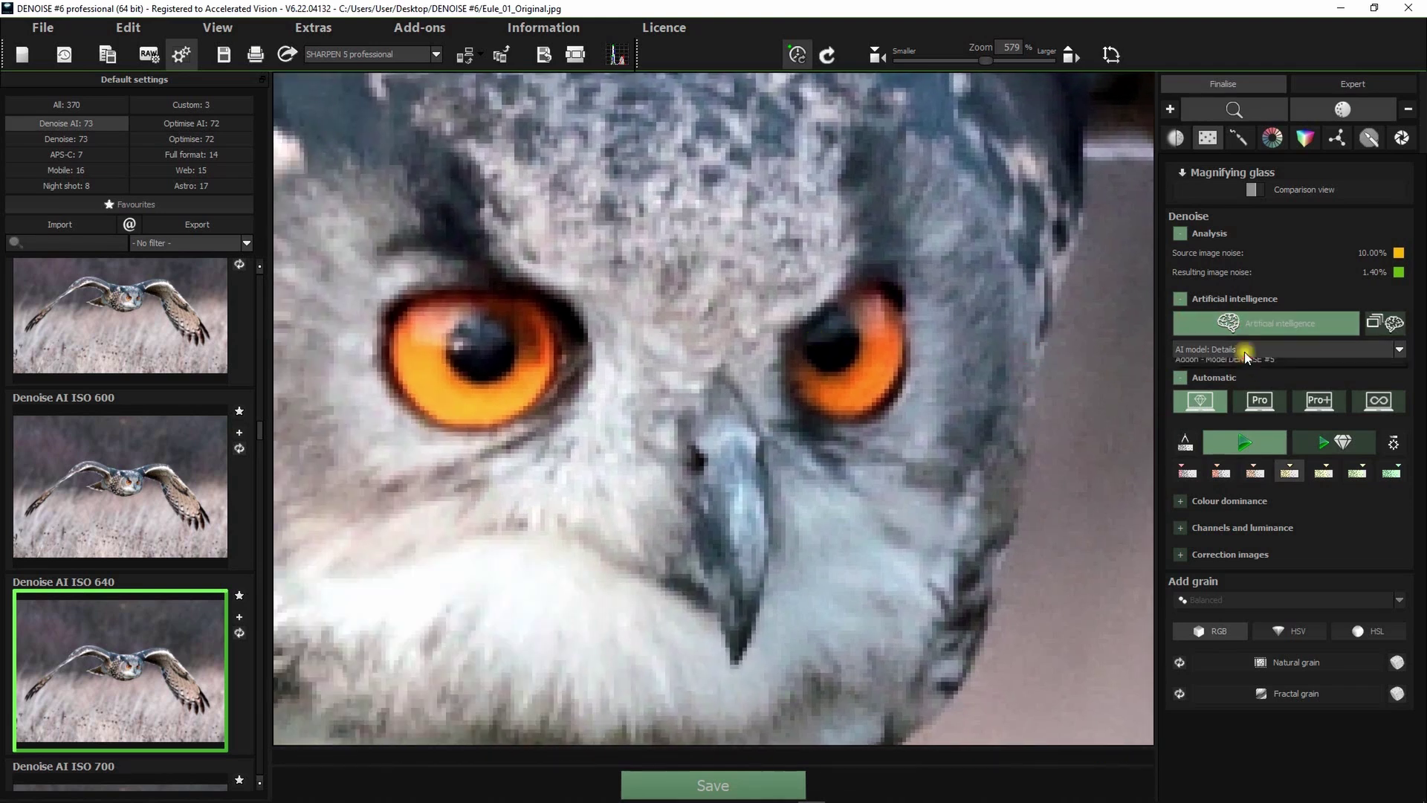
click(1245, 350)
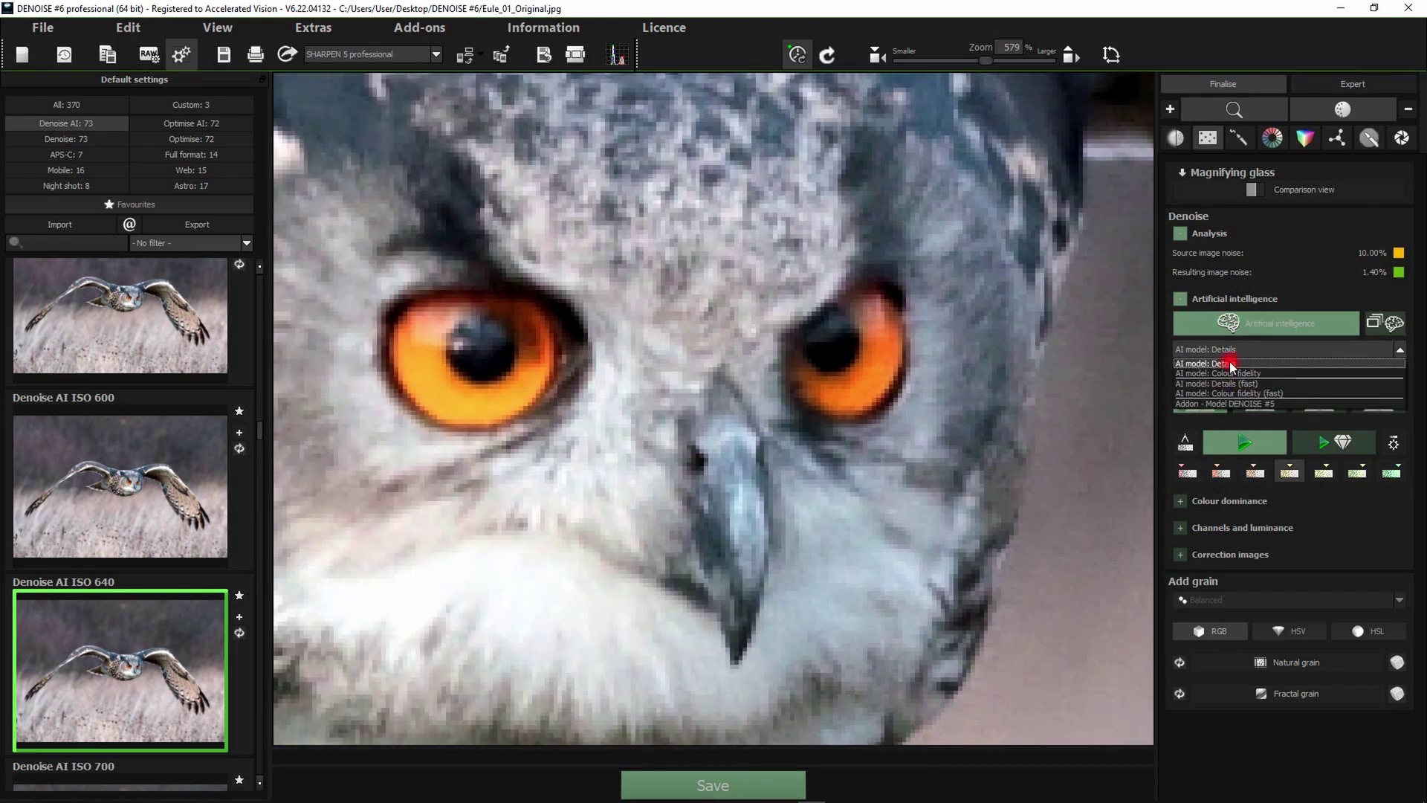
click(1234, 349)
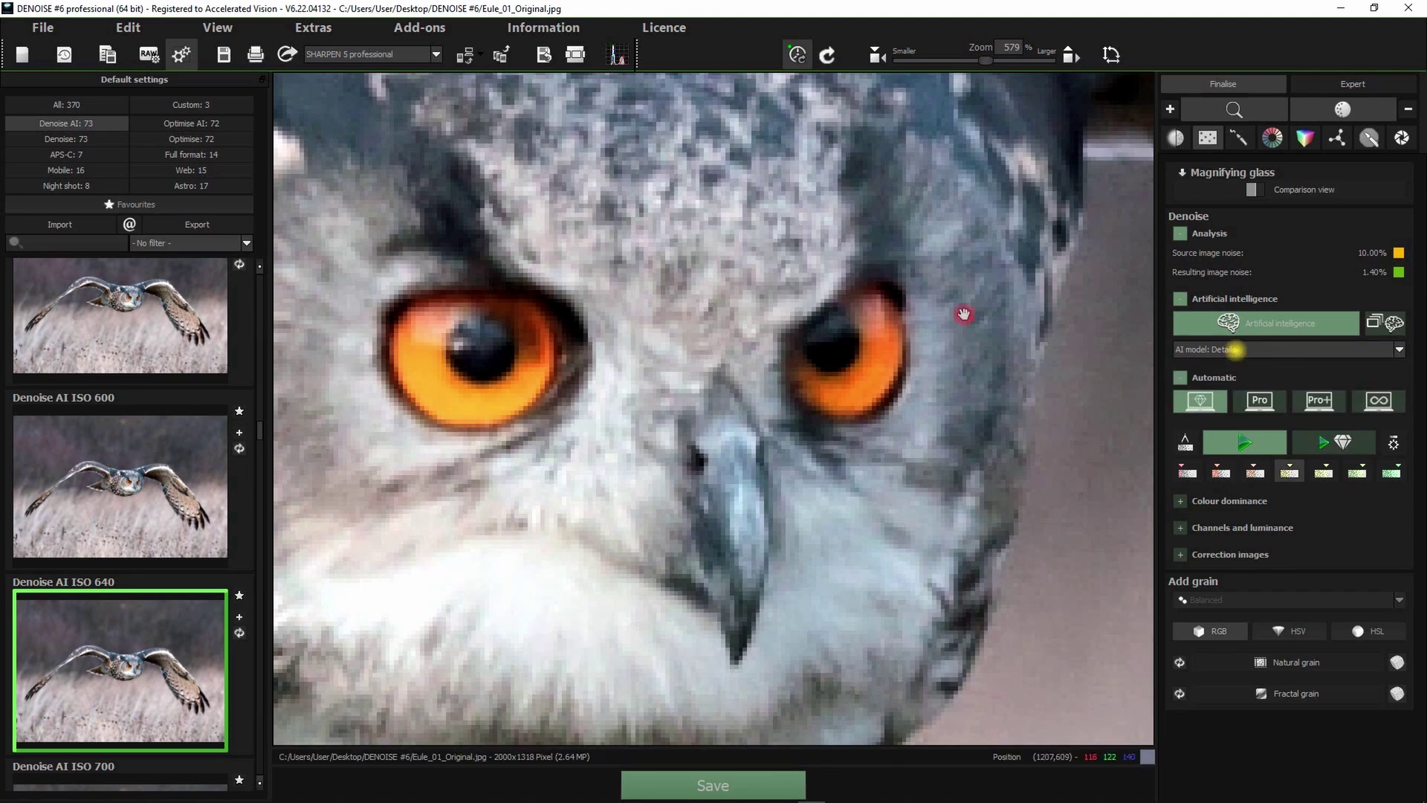
drag(882, 432, 854, 401)
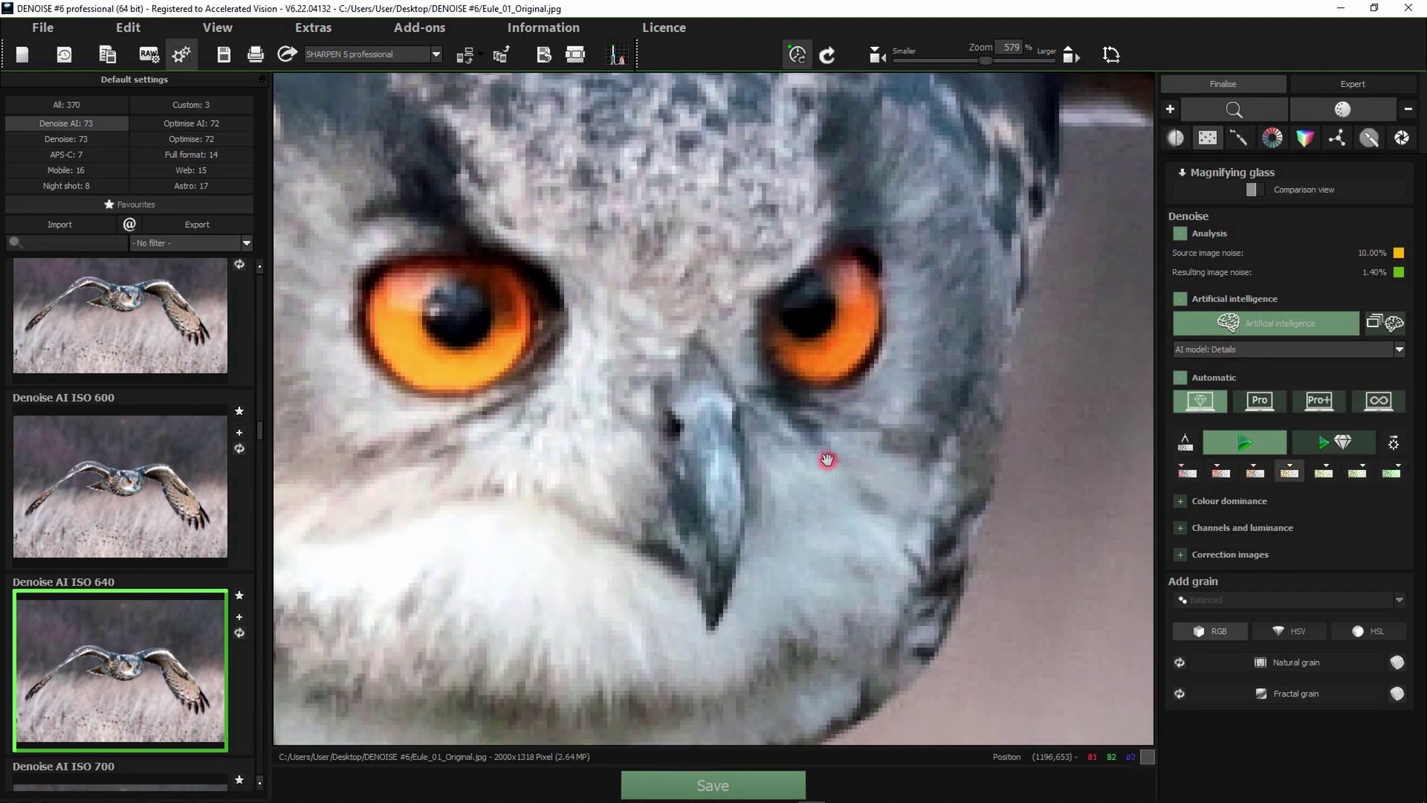
scroll(81, 649, down, 3)
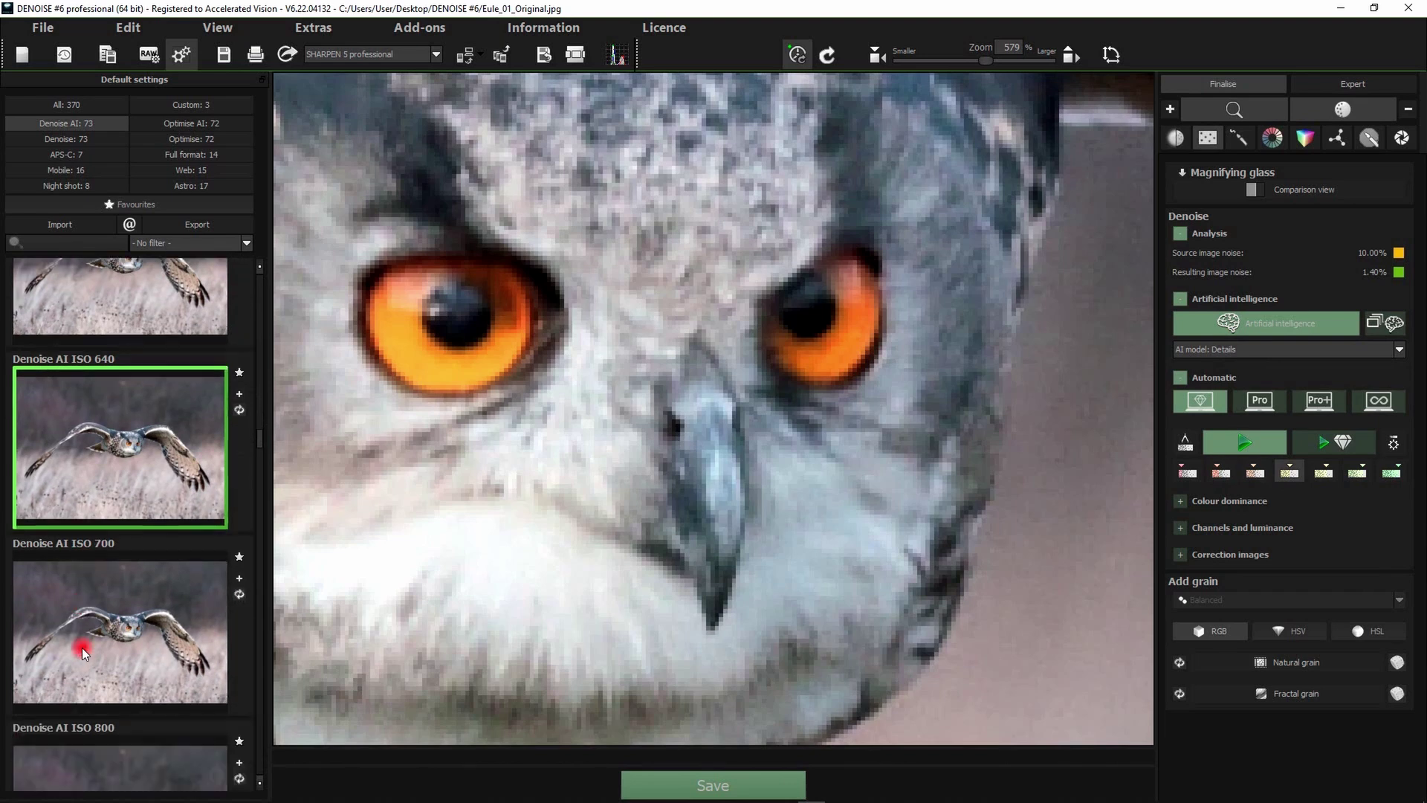
scroll(82, 648, down, 3)
drag(922, 407, 867, 427)
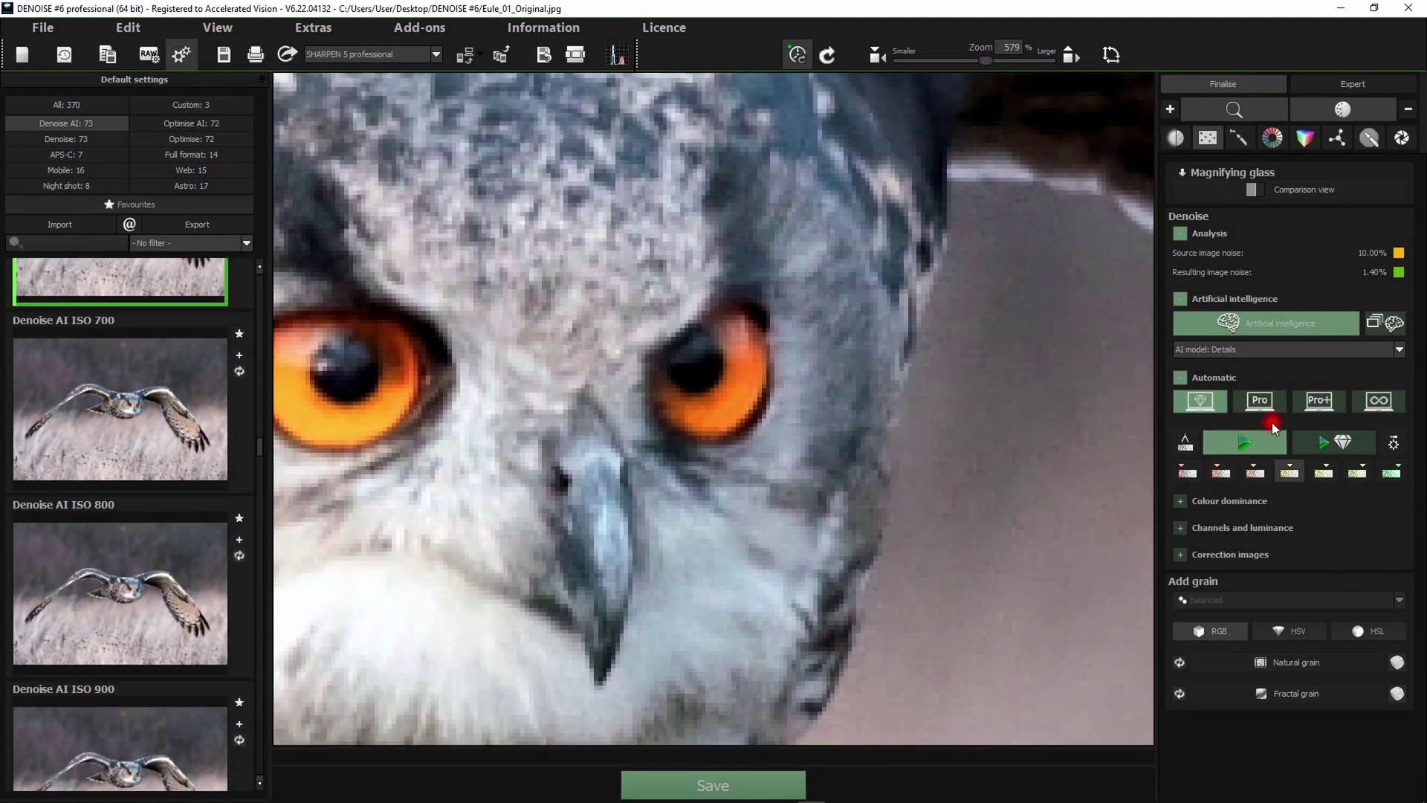
- Recalculate the denoising in Pro+ mode, raise it to Pro Infinity mode and inspect the owl's face
click(1311, 400)
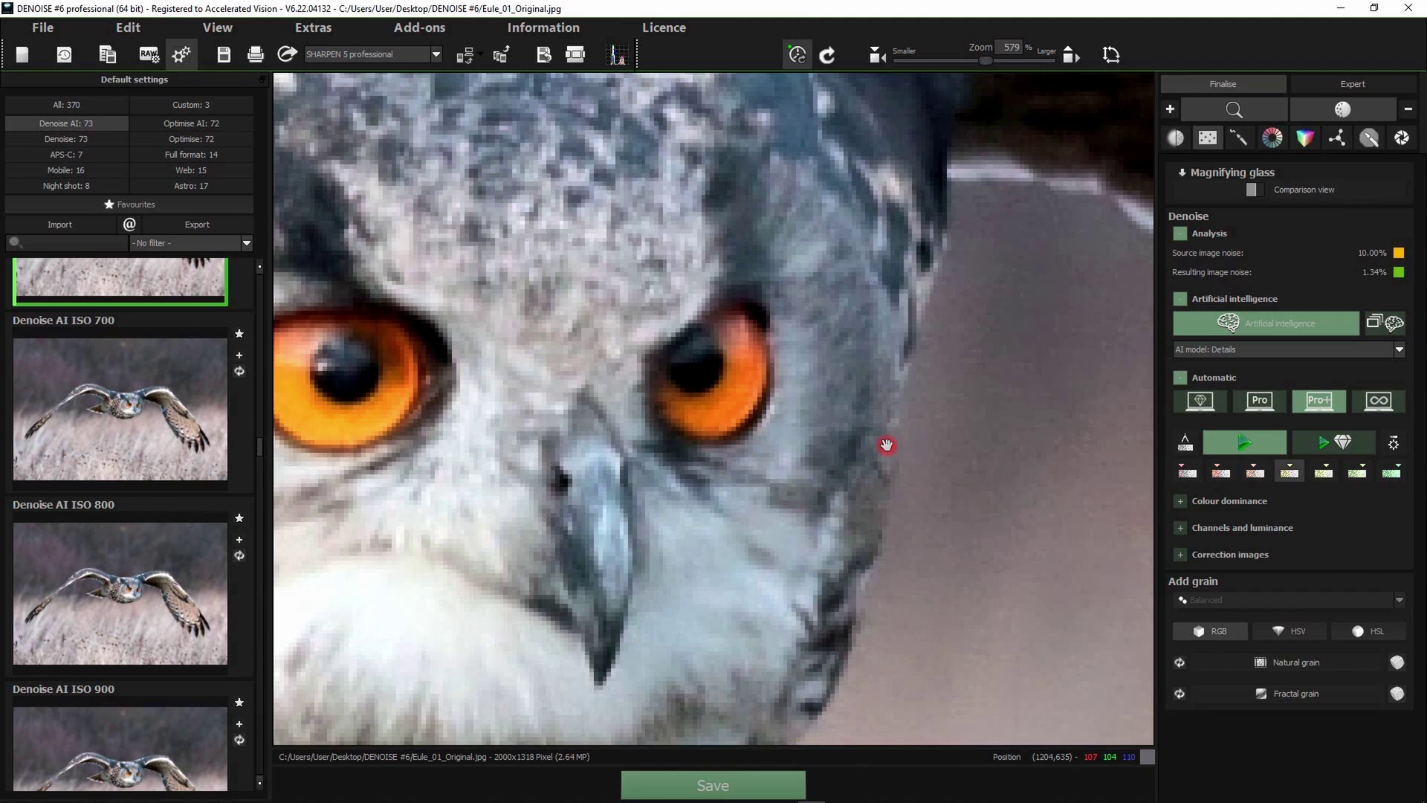
click(1380, 401)
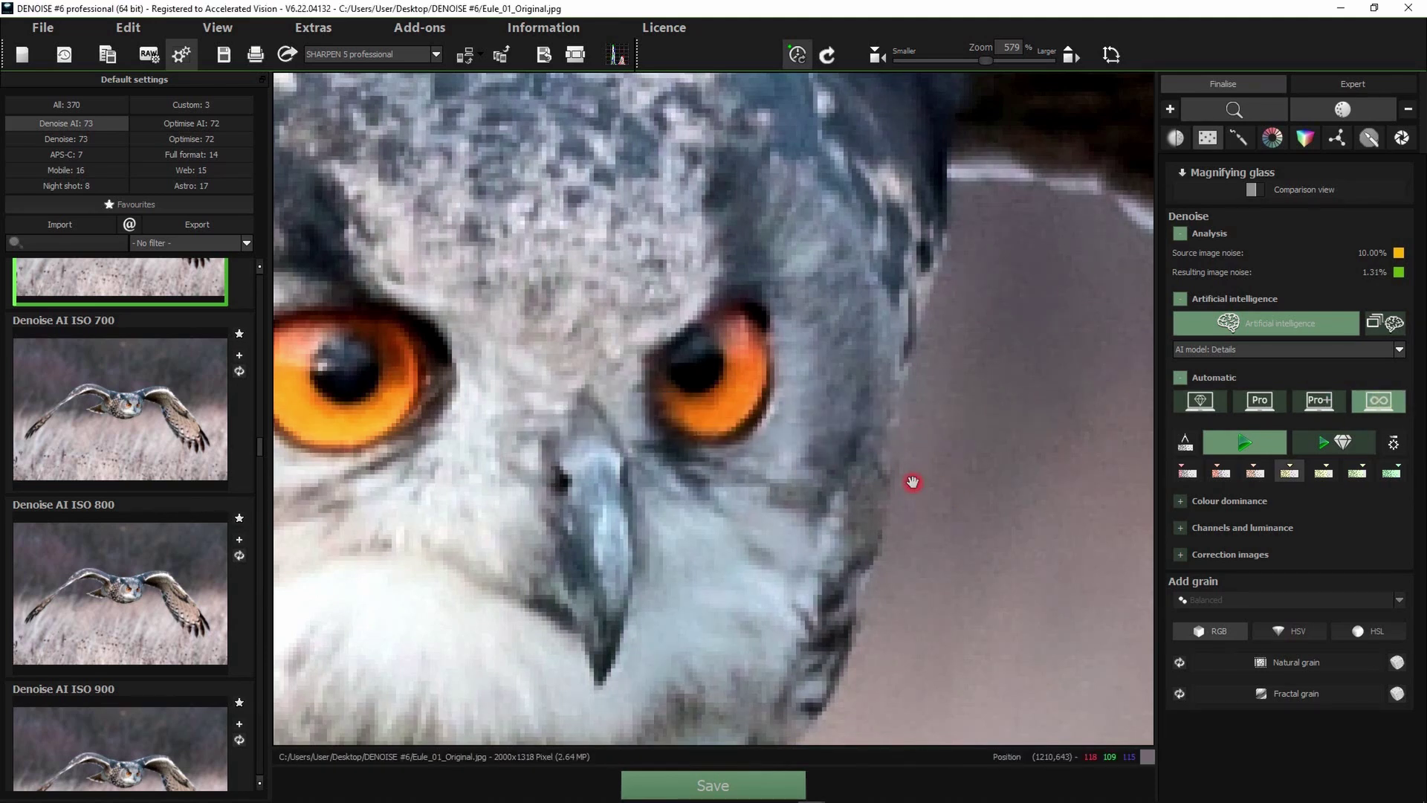
drag(778, 561, 852, 475)
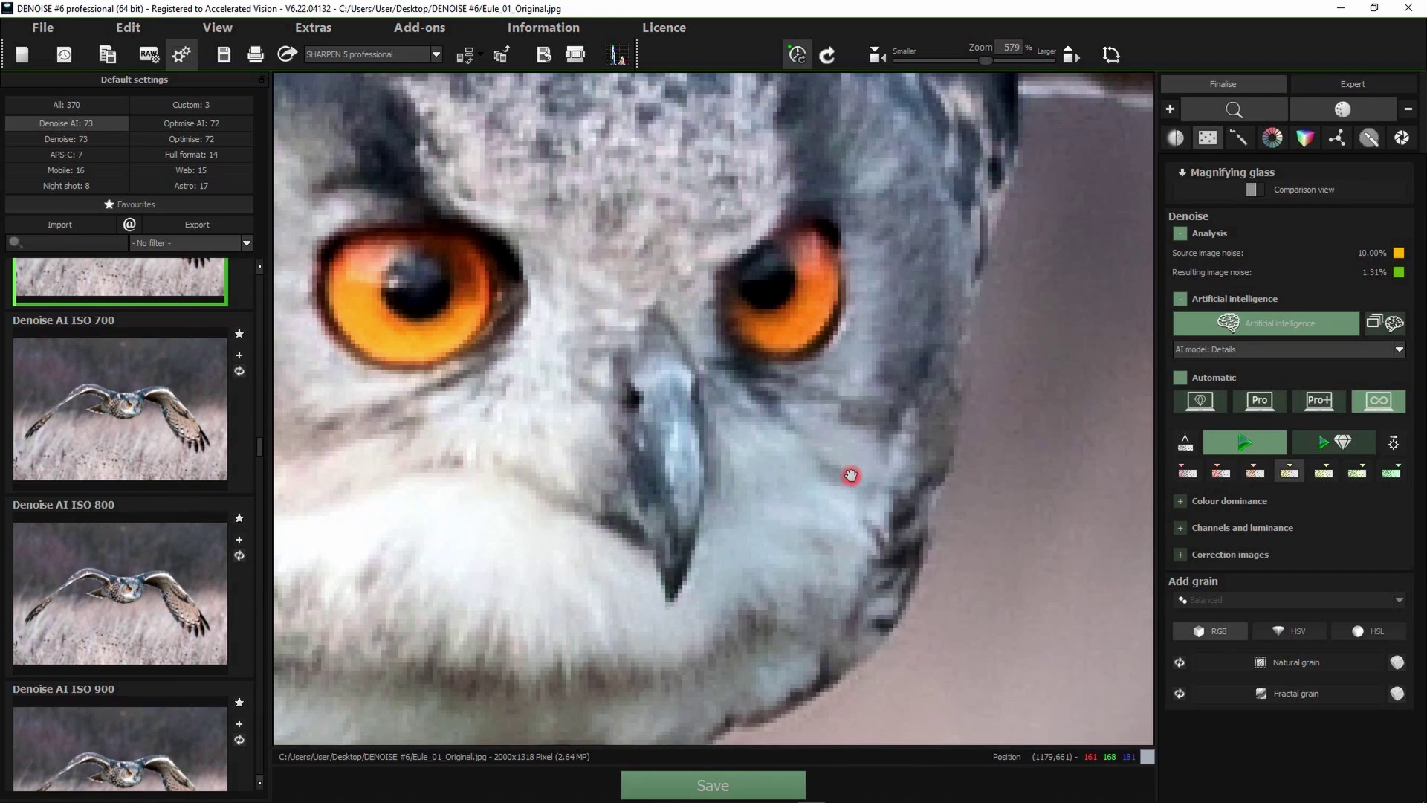
- Switch the automatic processing from denoising to optimising for the whole owl photo
double_click(756, 442)
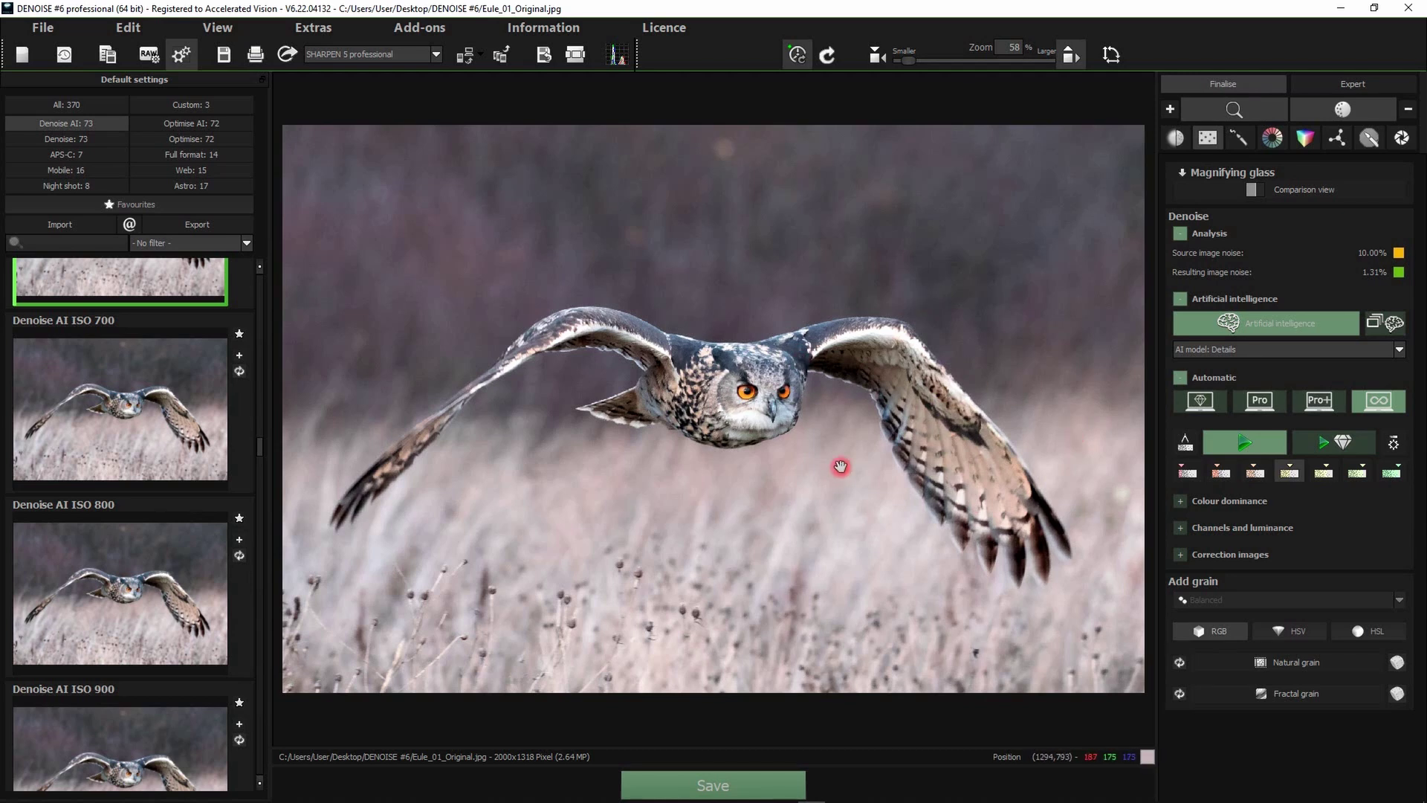
click(1347, 445)
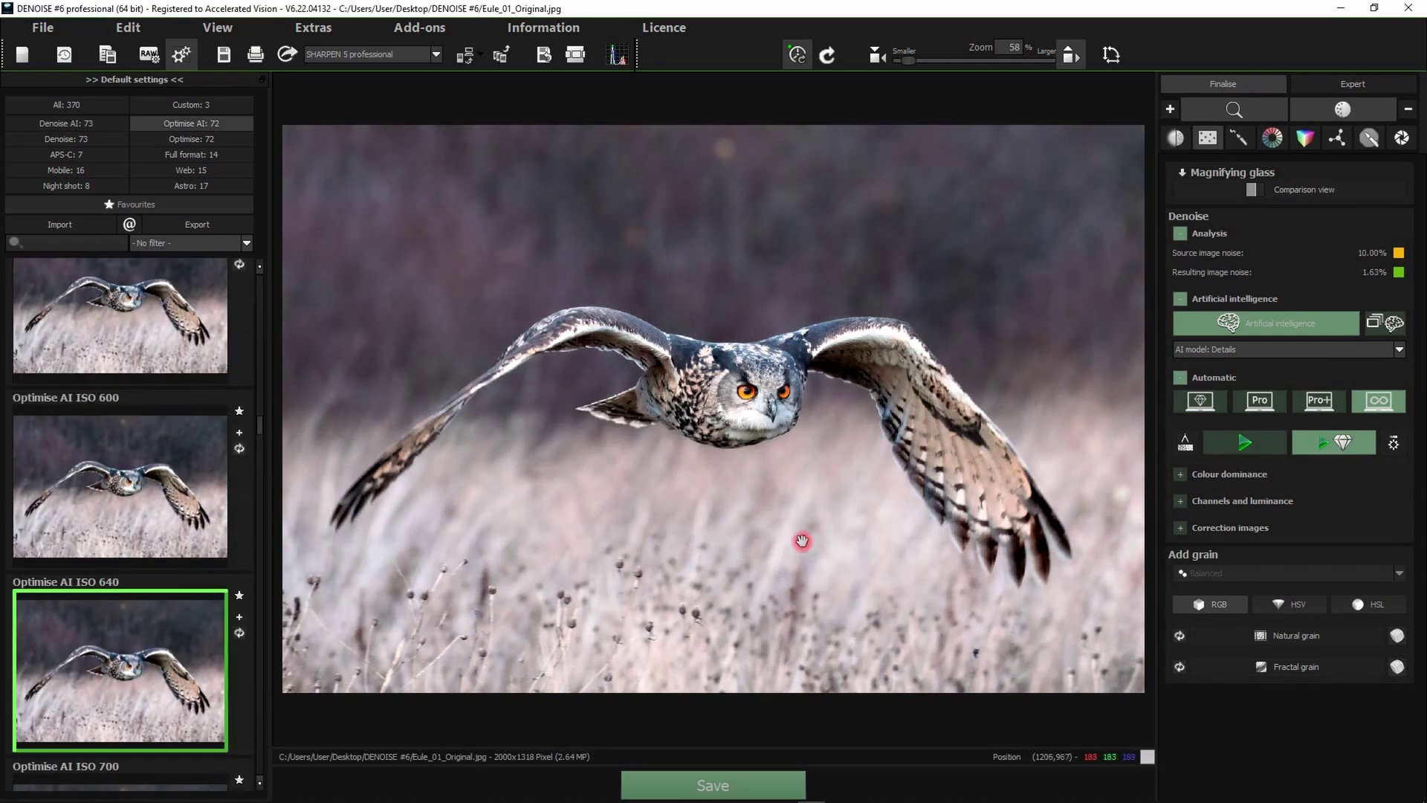
- Compare the denoising result with the optimising result on the owl's face, returning to optimising
scroll(803, 542, up, 5)
scroll(811, 563, up, 4)
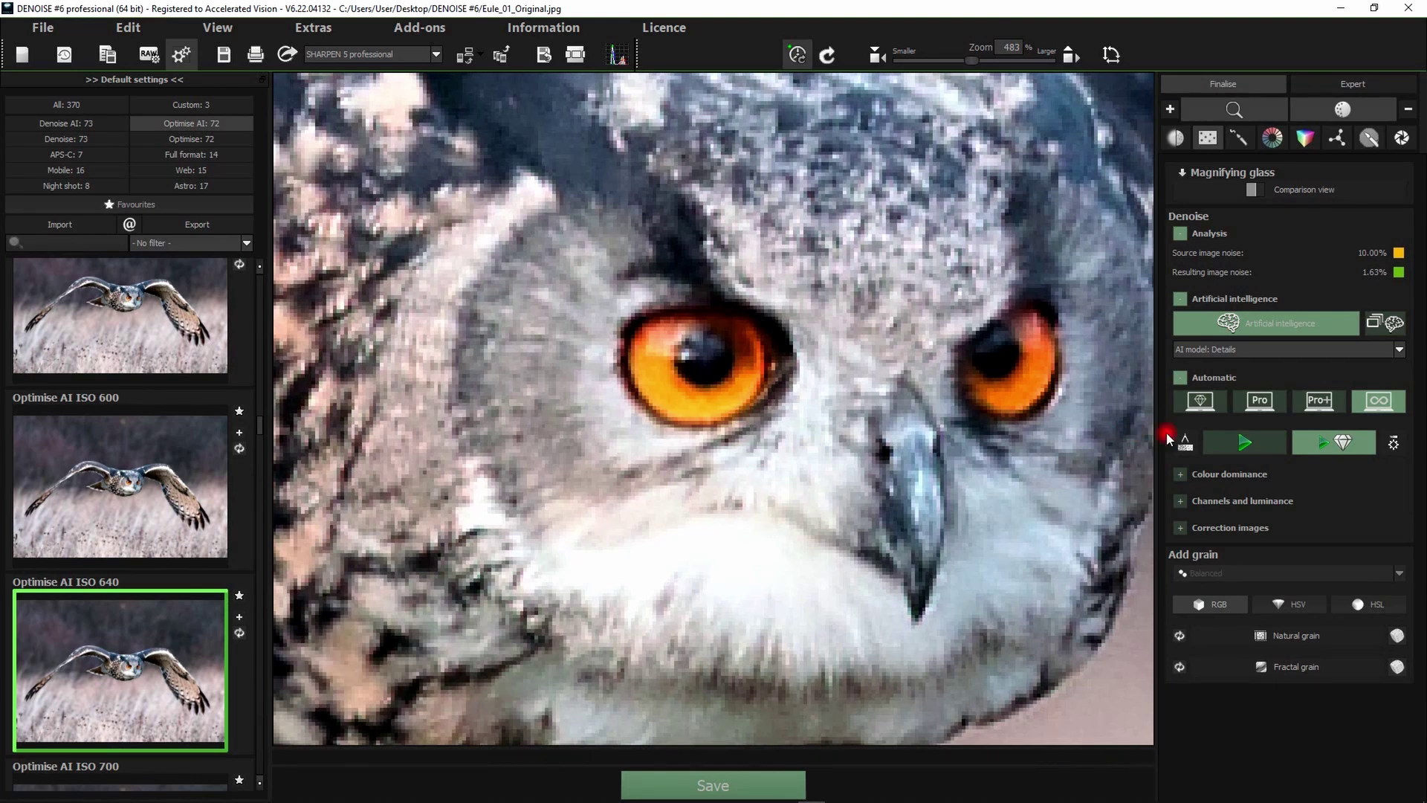
click(1255, 445)
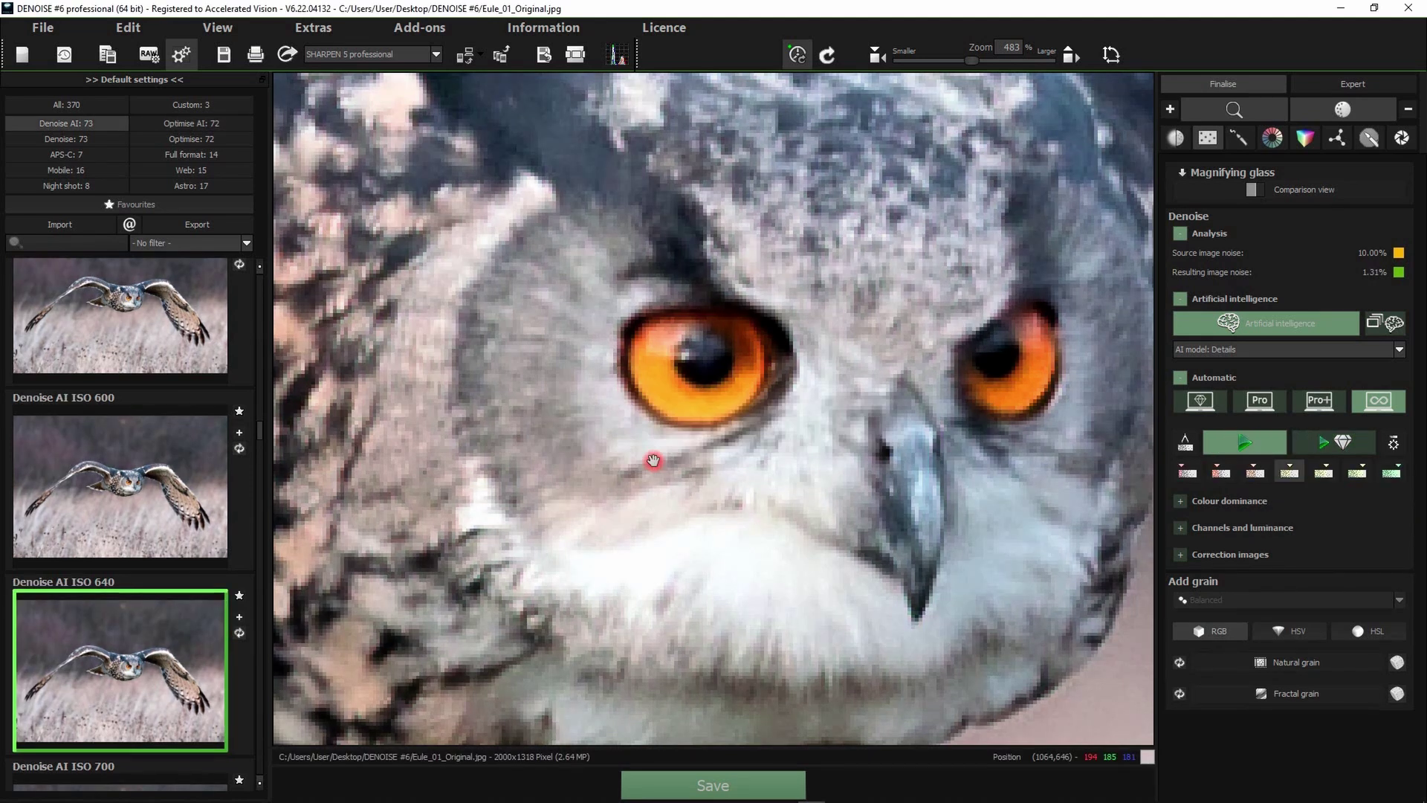
click(1327, 438)
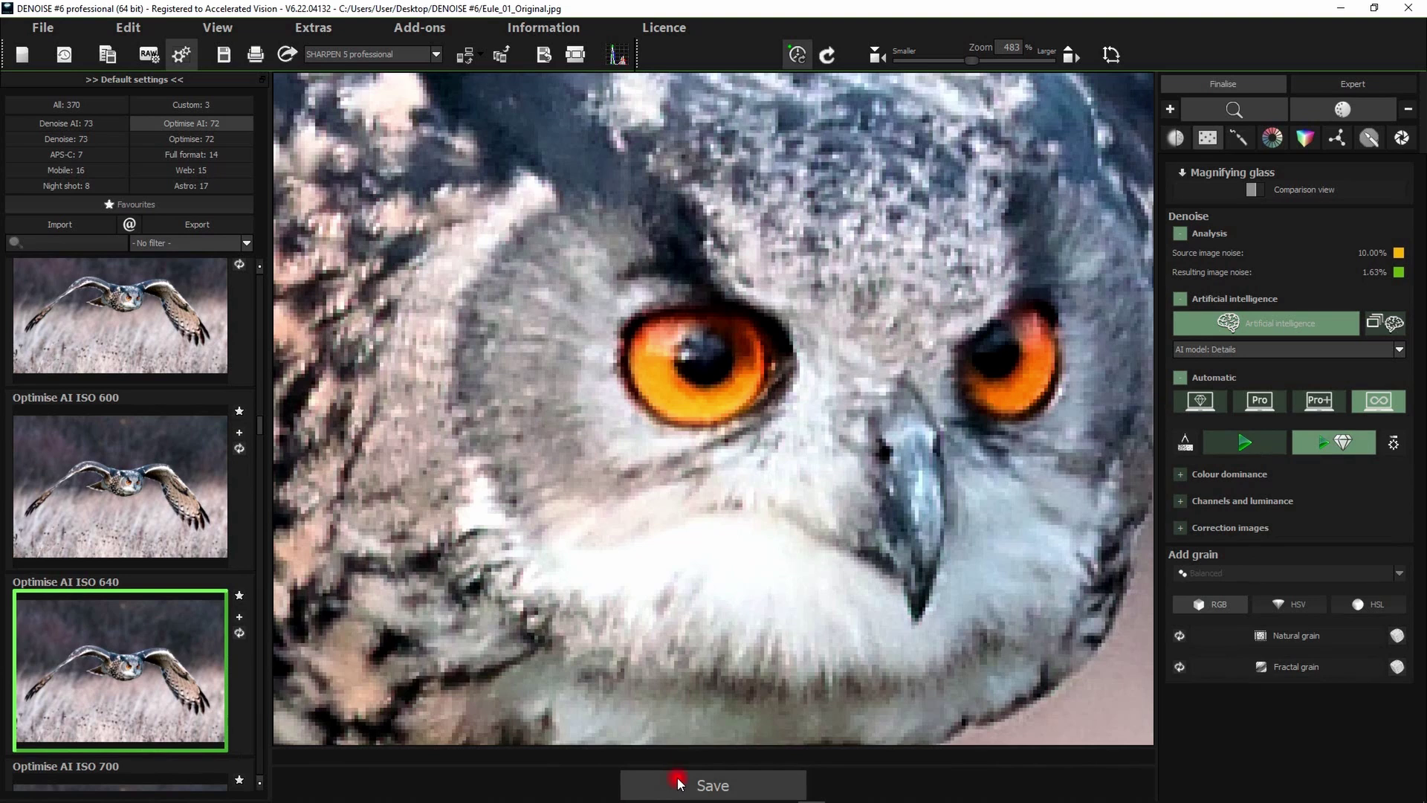
click(44, 30)
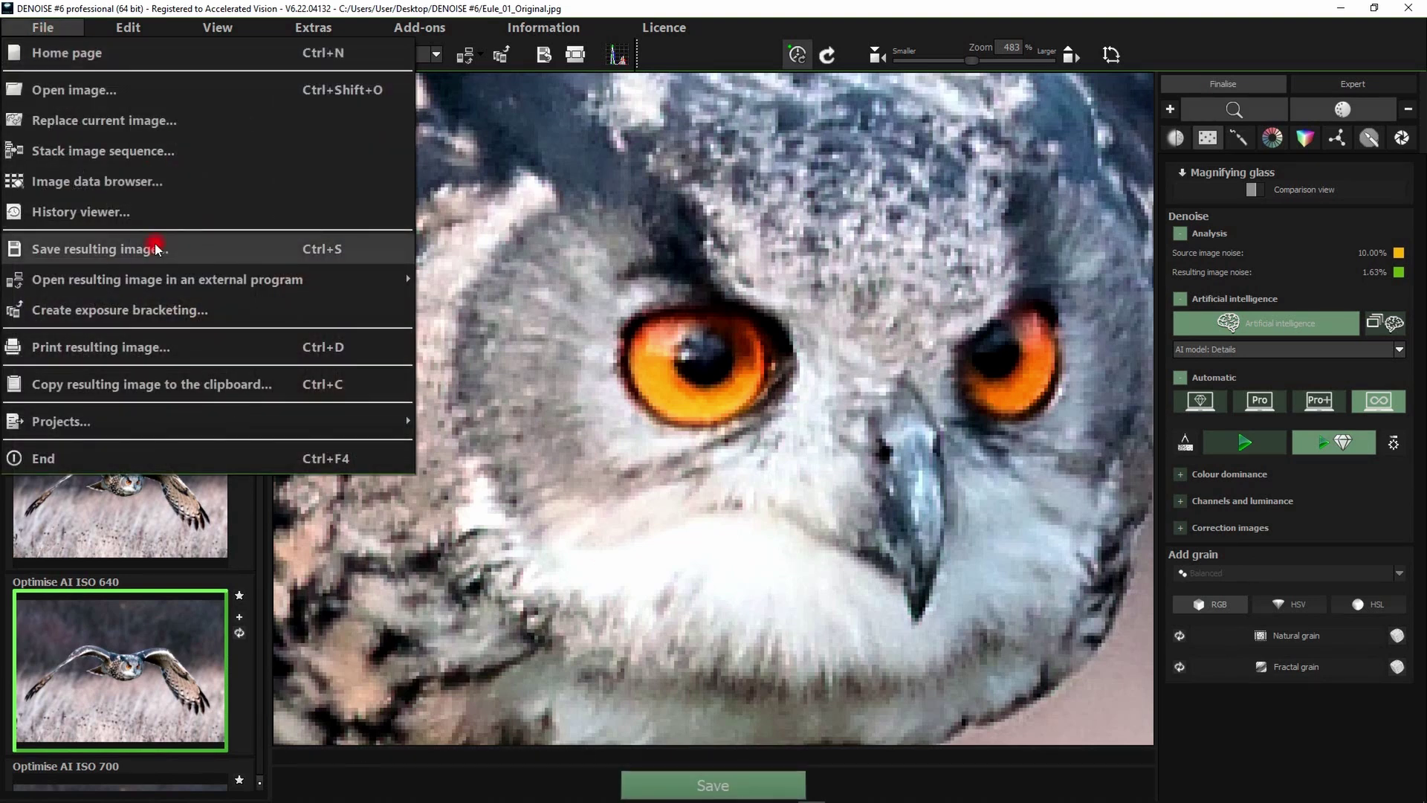
click(809, 266)
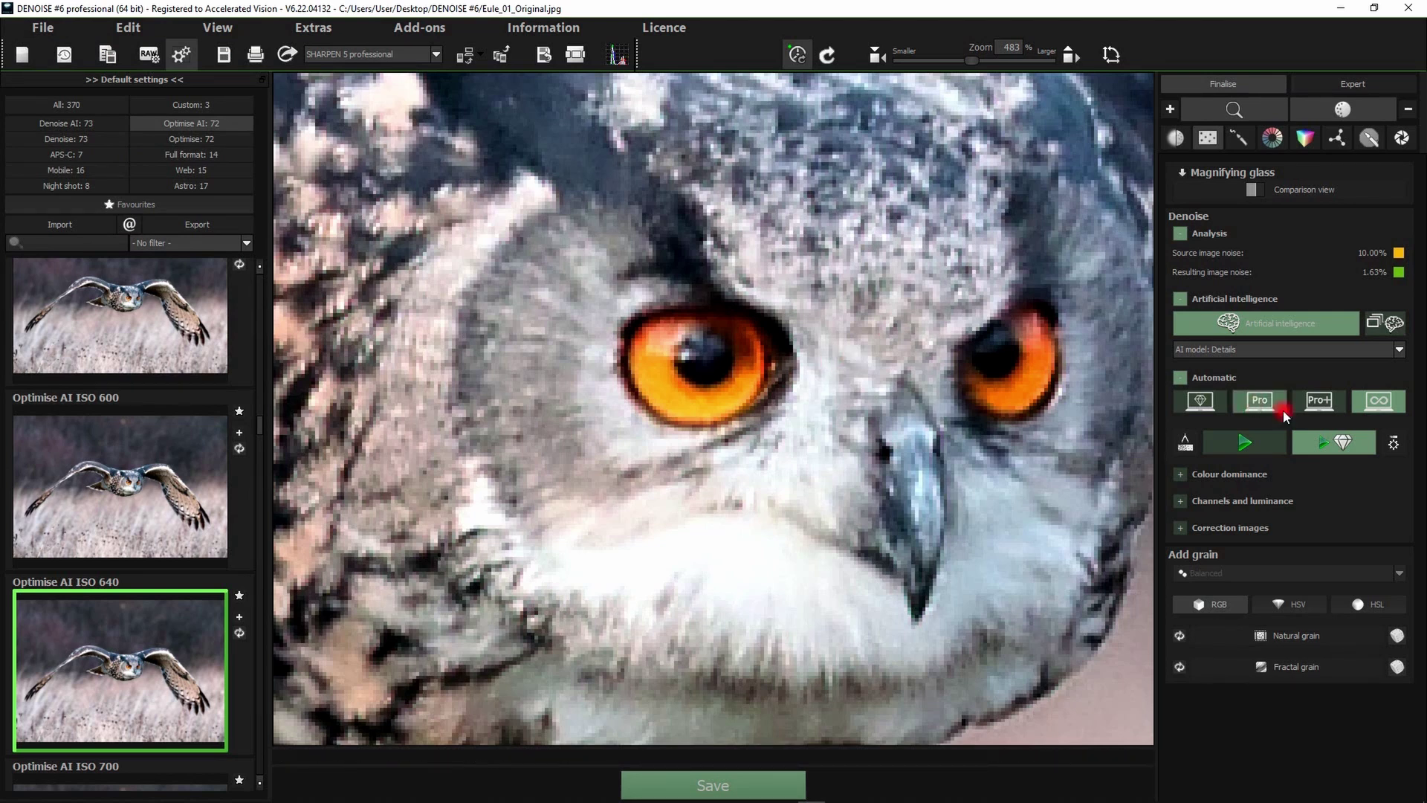
- Return to denoising in Balanced mode and reload Eule_01_Original from the DENOISE #6 folder without saving the current project
click(1209, 407)
click(1245, 442)
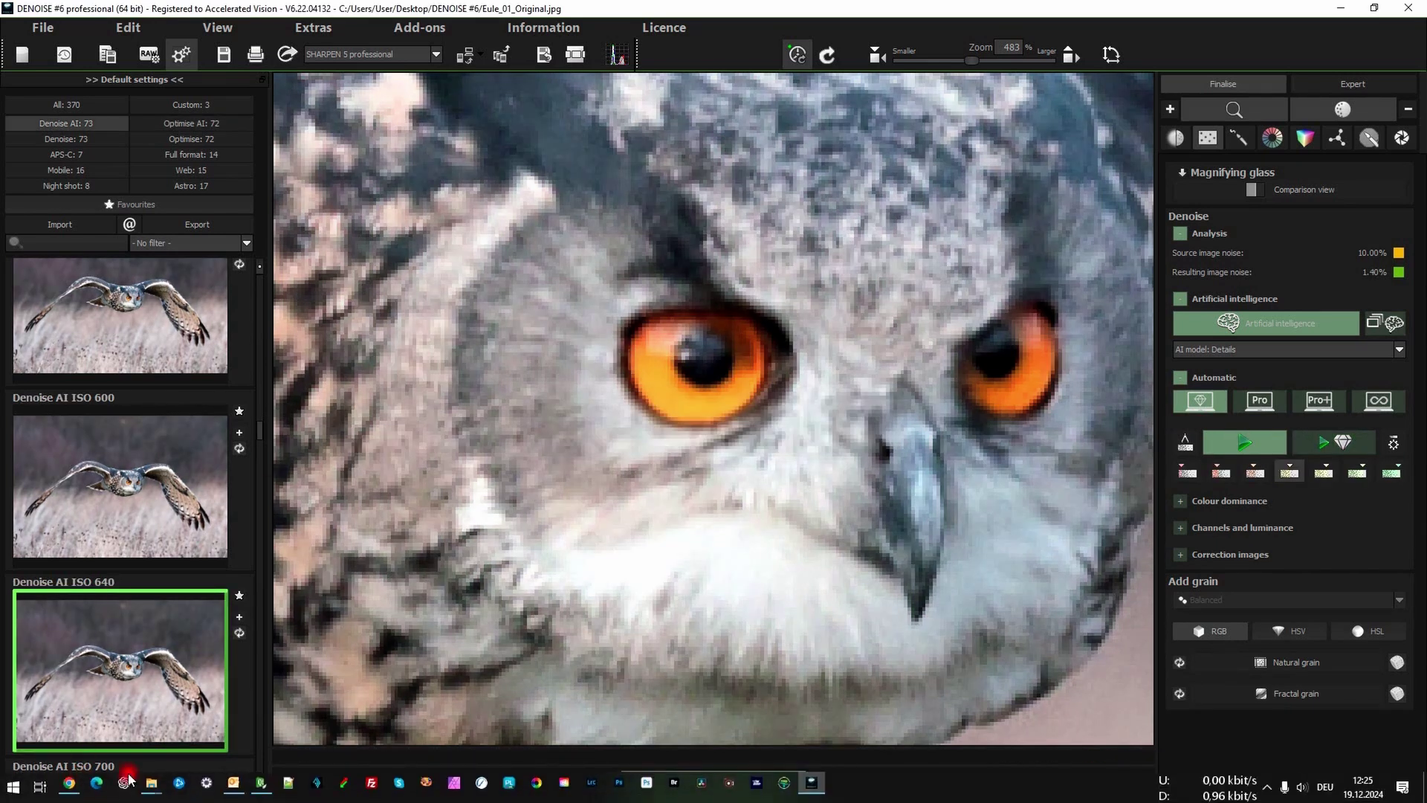
click(149, 785)
click(223, 725)
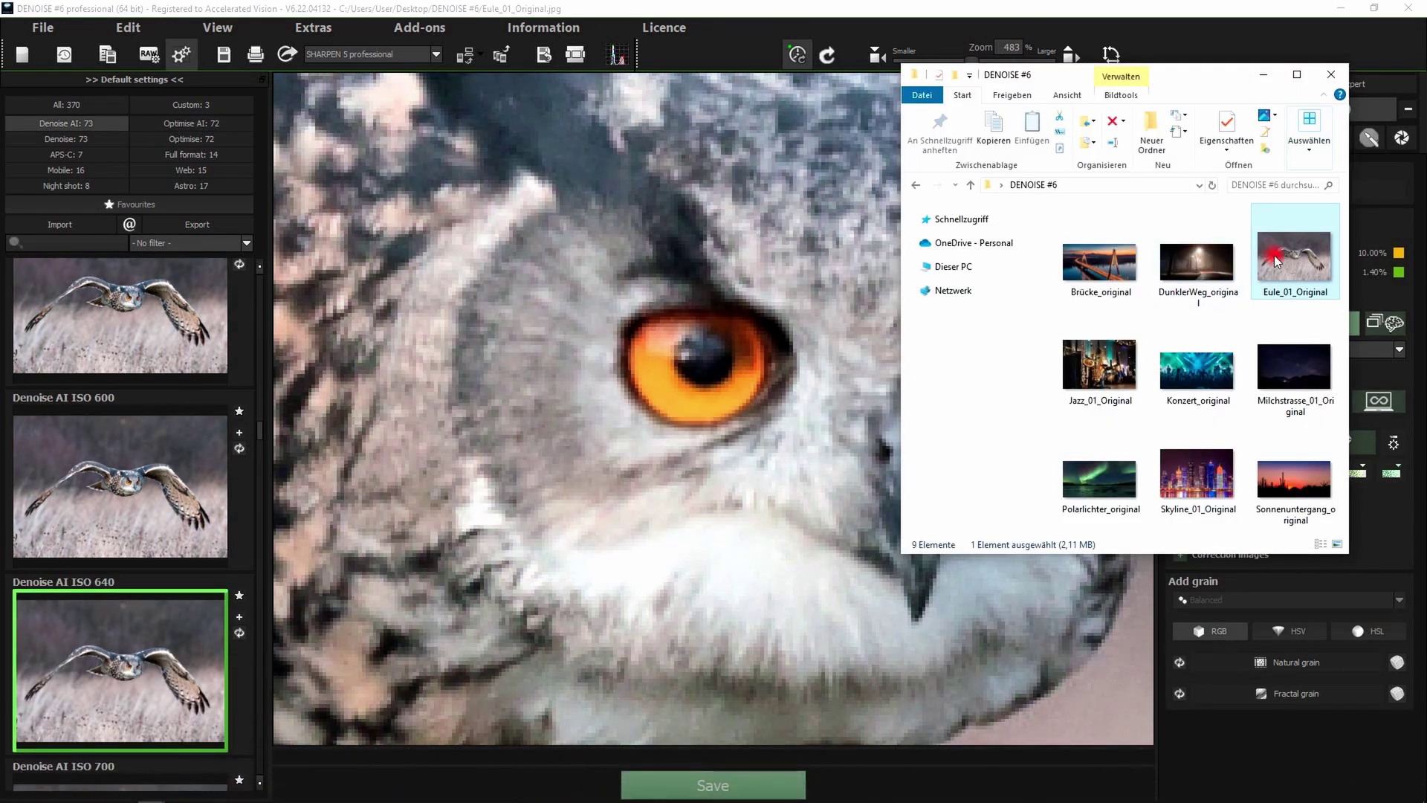
click(742, 297)
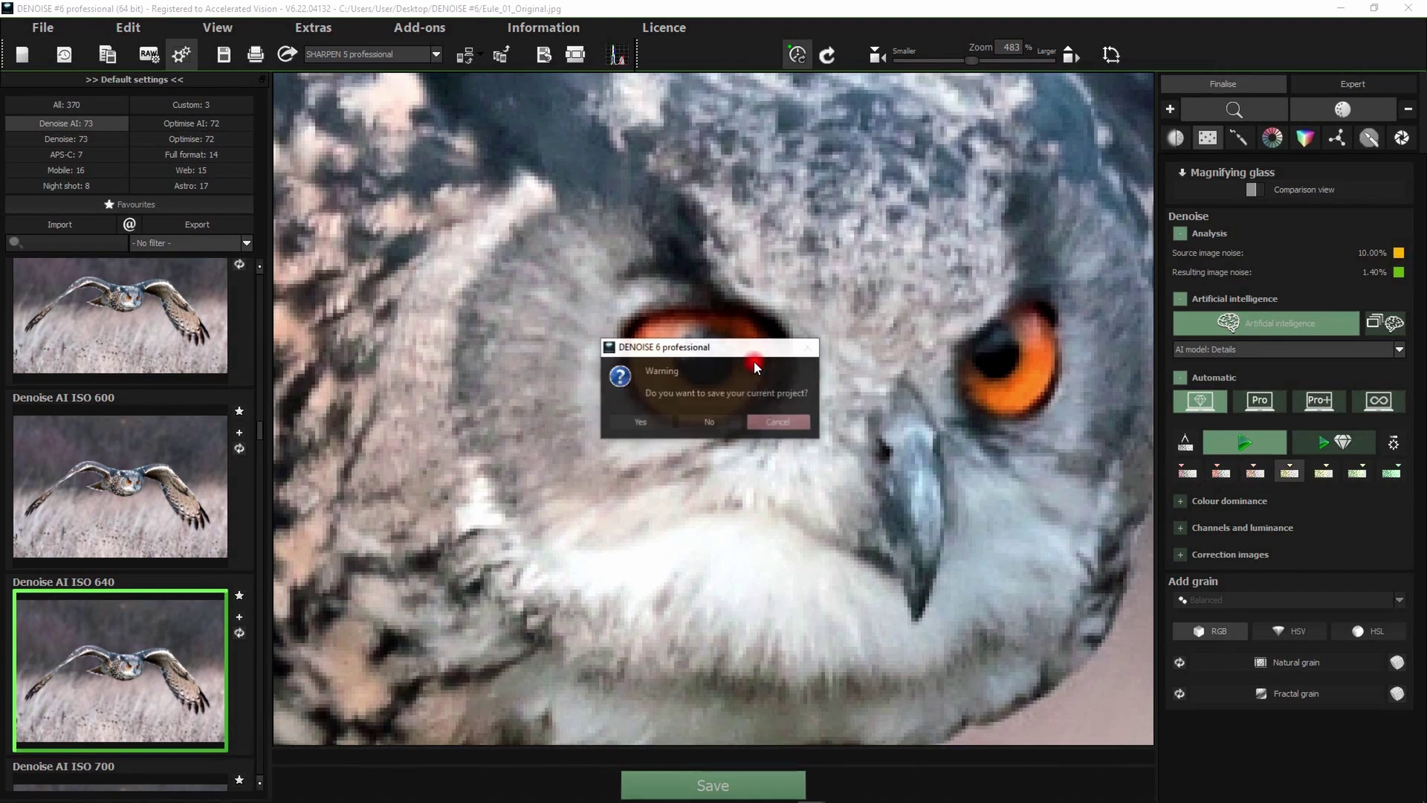
click(692, 427)
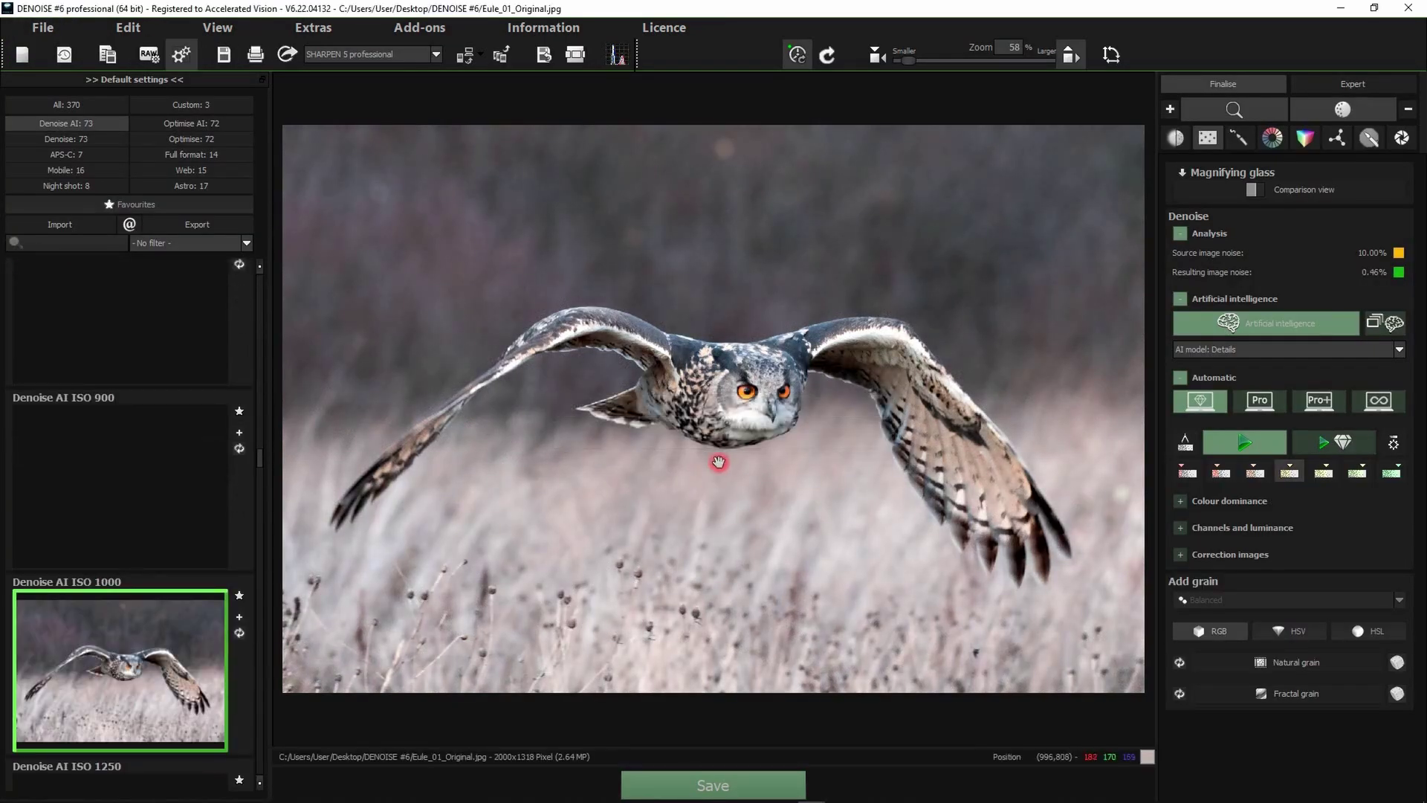
- Try the Colour fidelity AI model on the owl's face and switch back to the Details model
scroll(723, 407, up, 8)
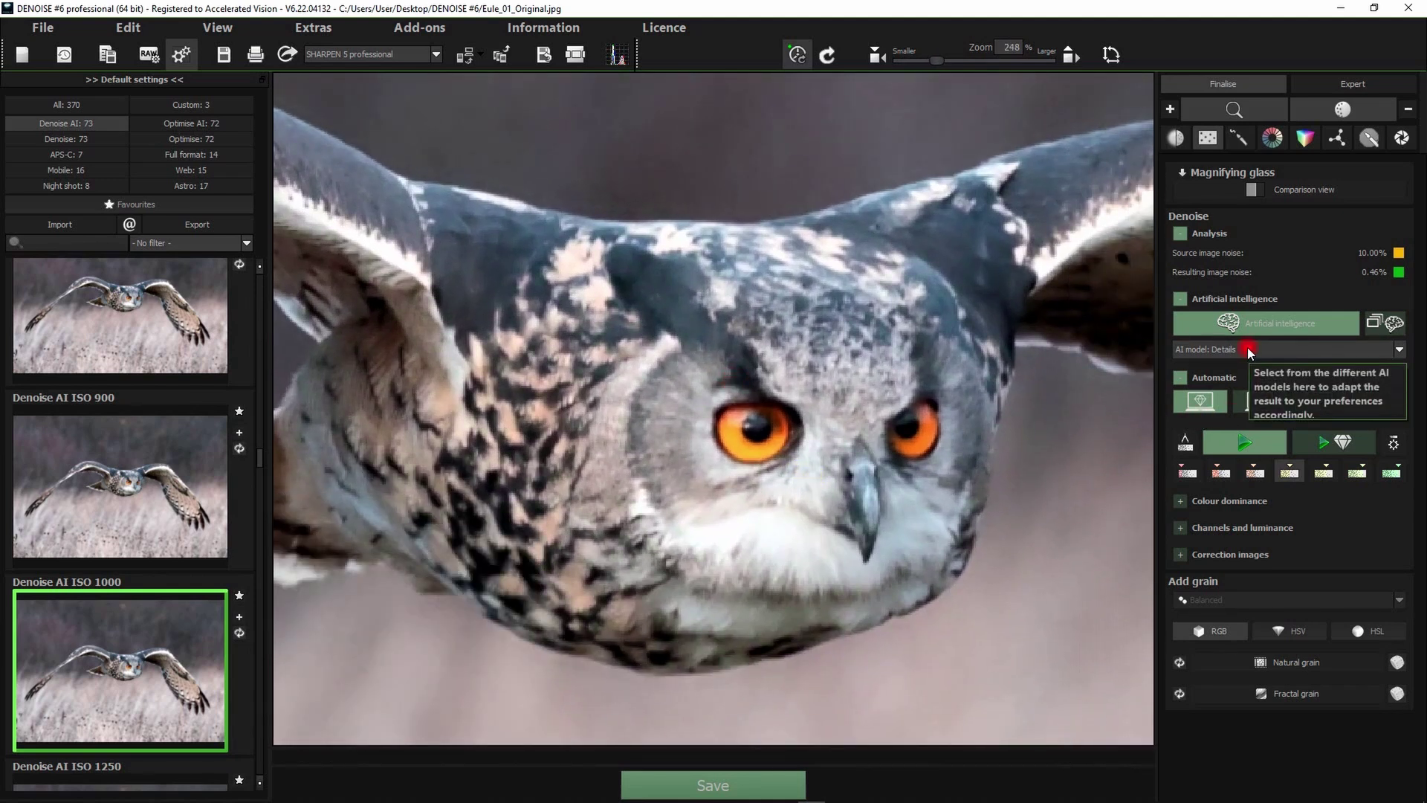
click(1249, 350)
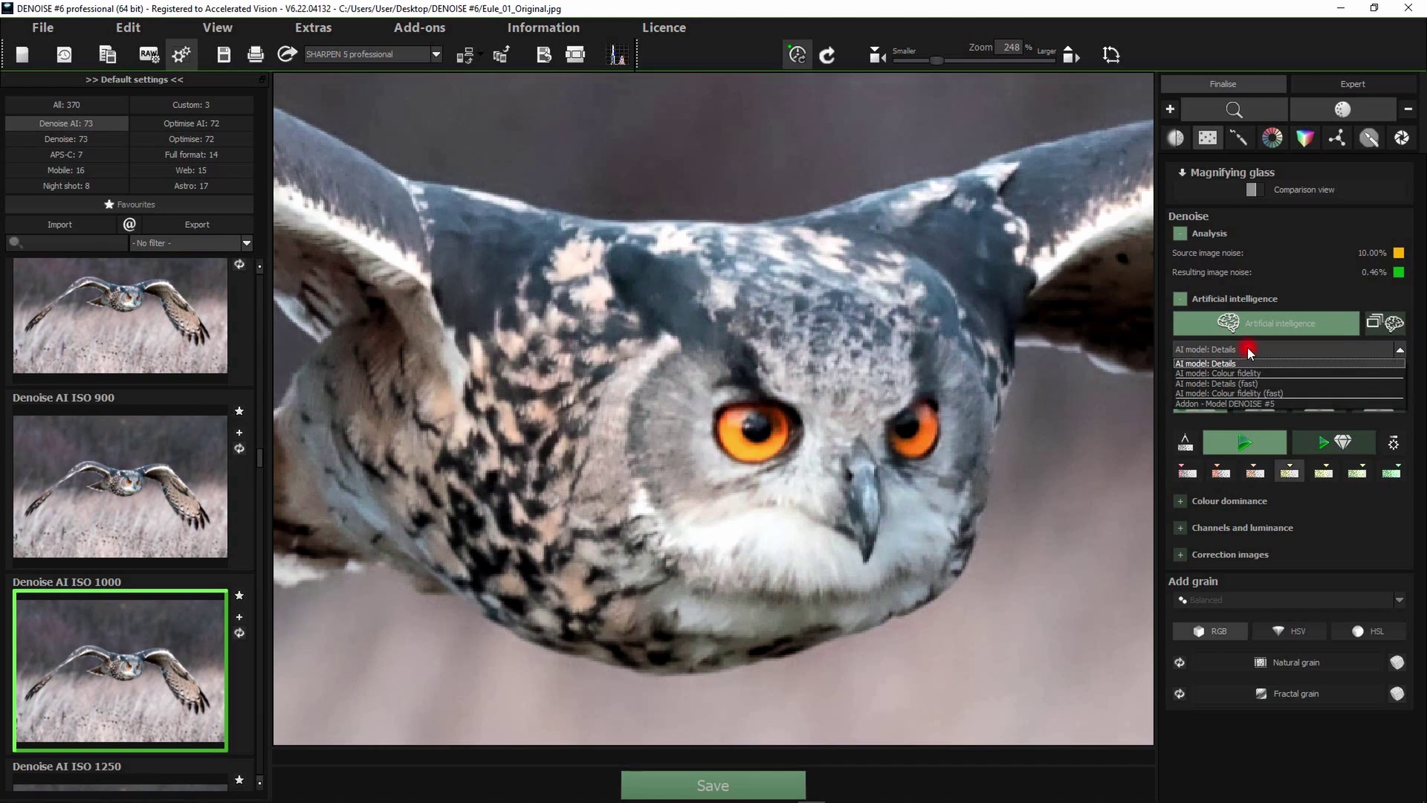
click(1228, 372)
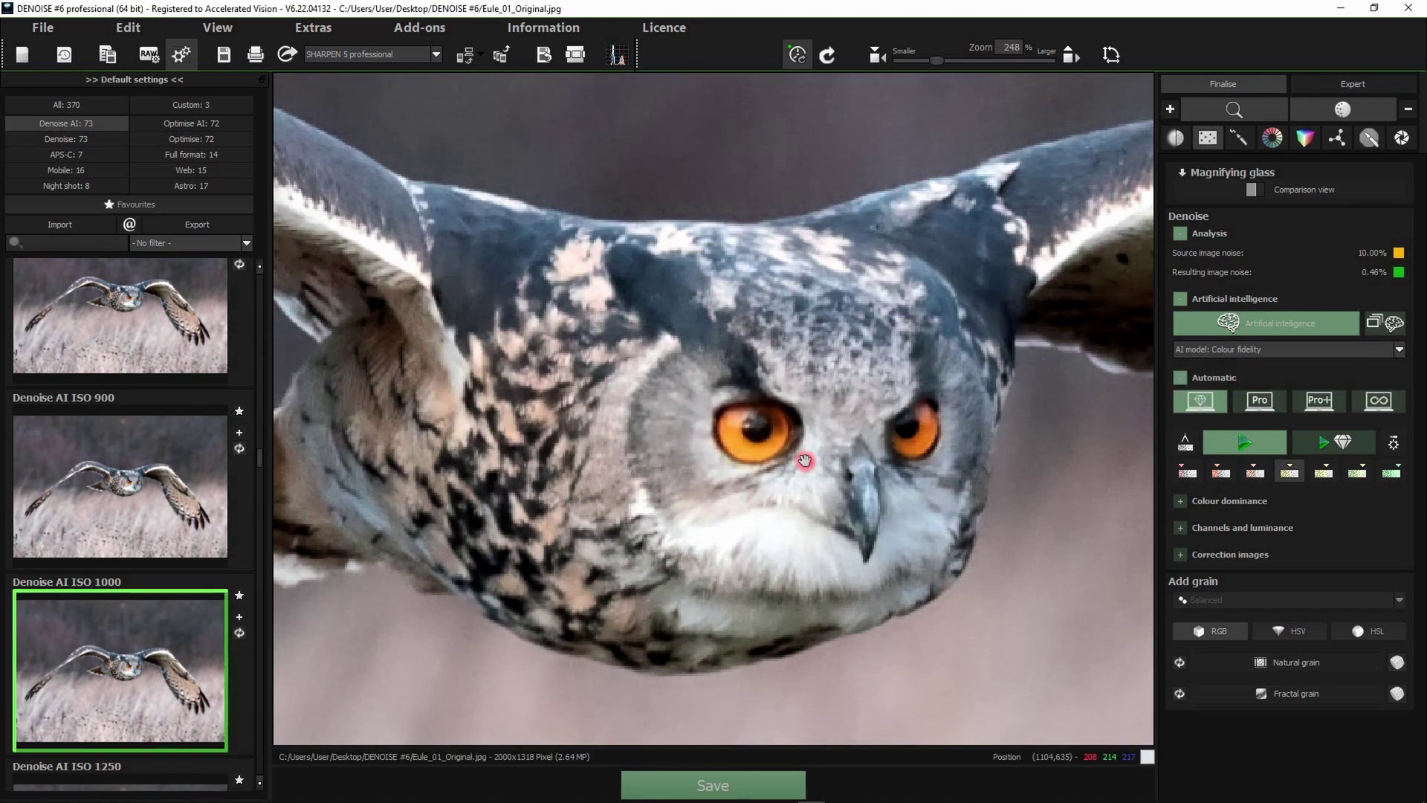
click(1238, 350)
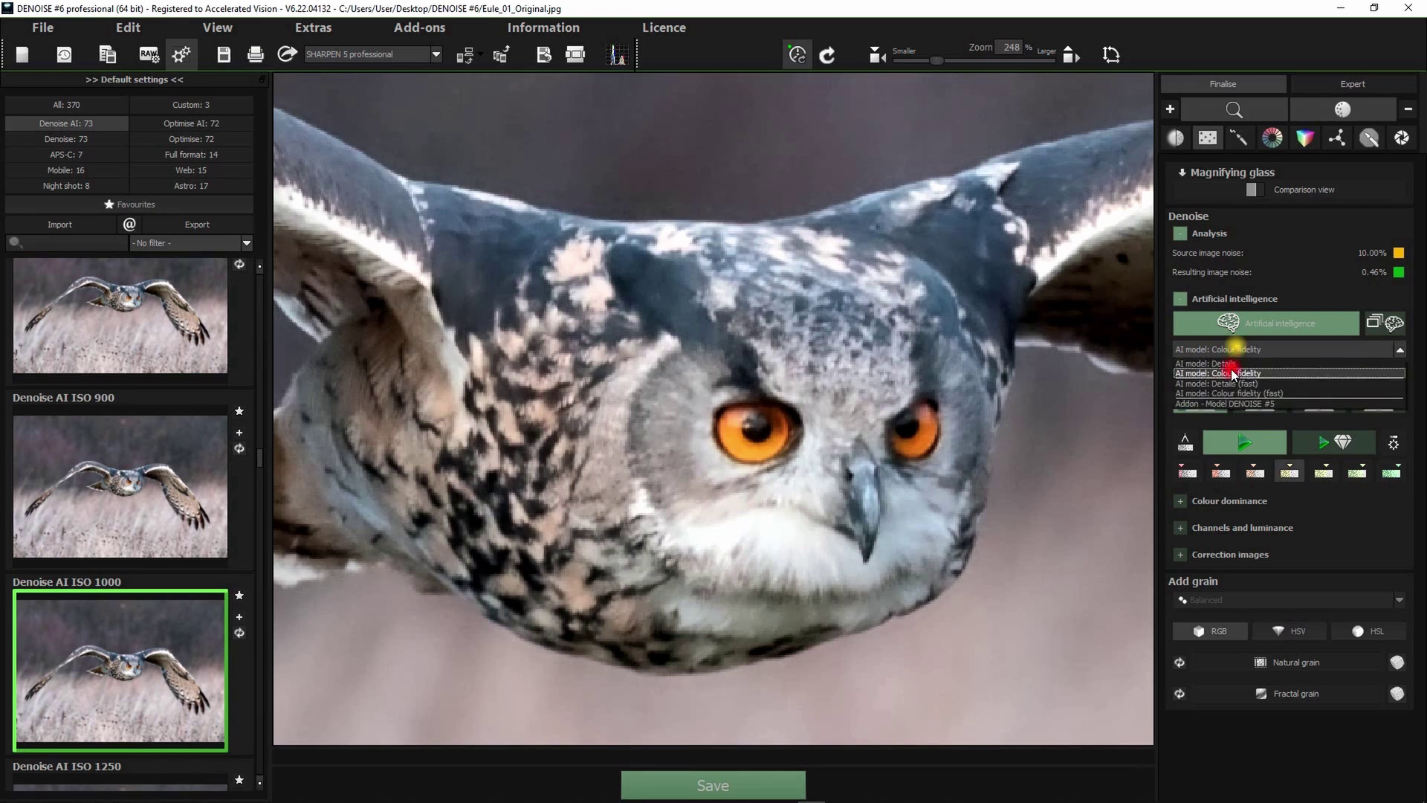
click(1231, 364)
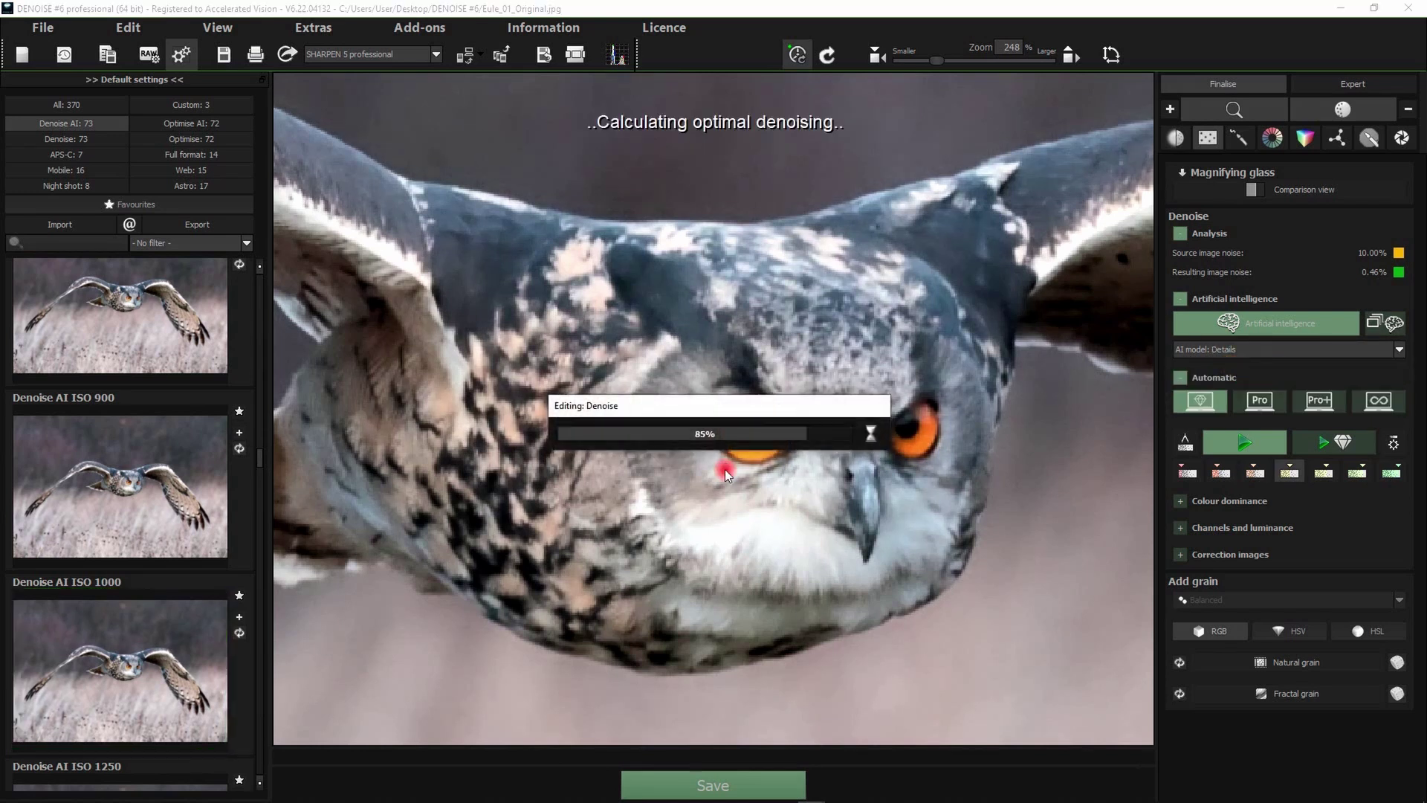
- Try the weaker automatic denoising levels, choose the second-weakest one and inspect the owl's face and the background beside it
scroll(867, 503, up, 3)
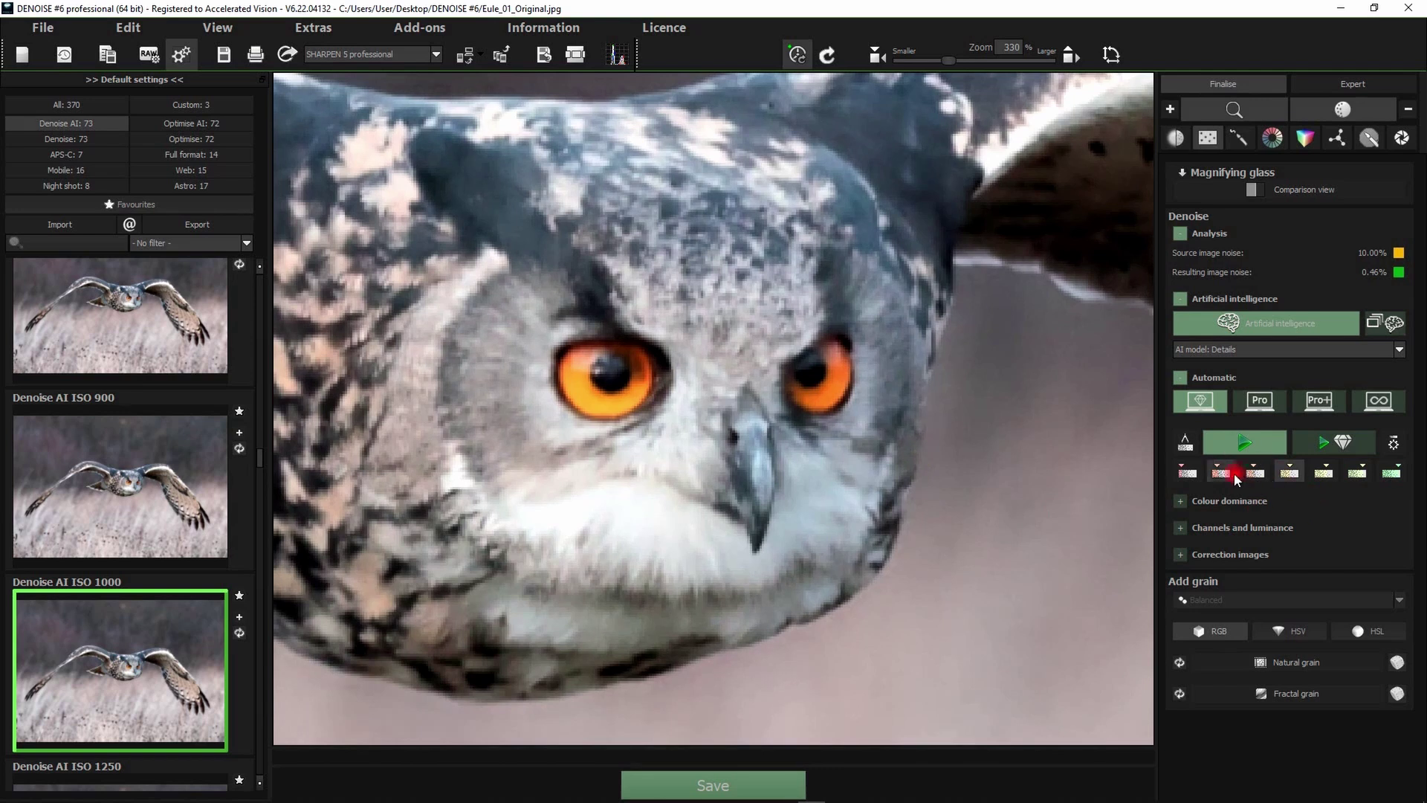
click(1202, 476)
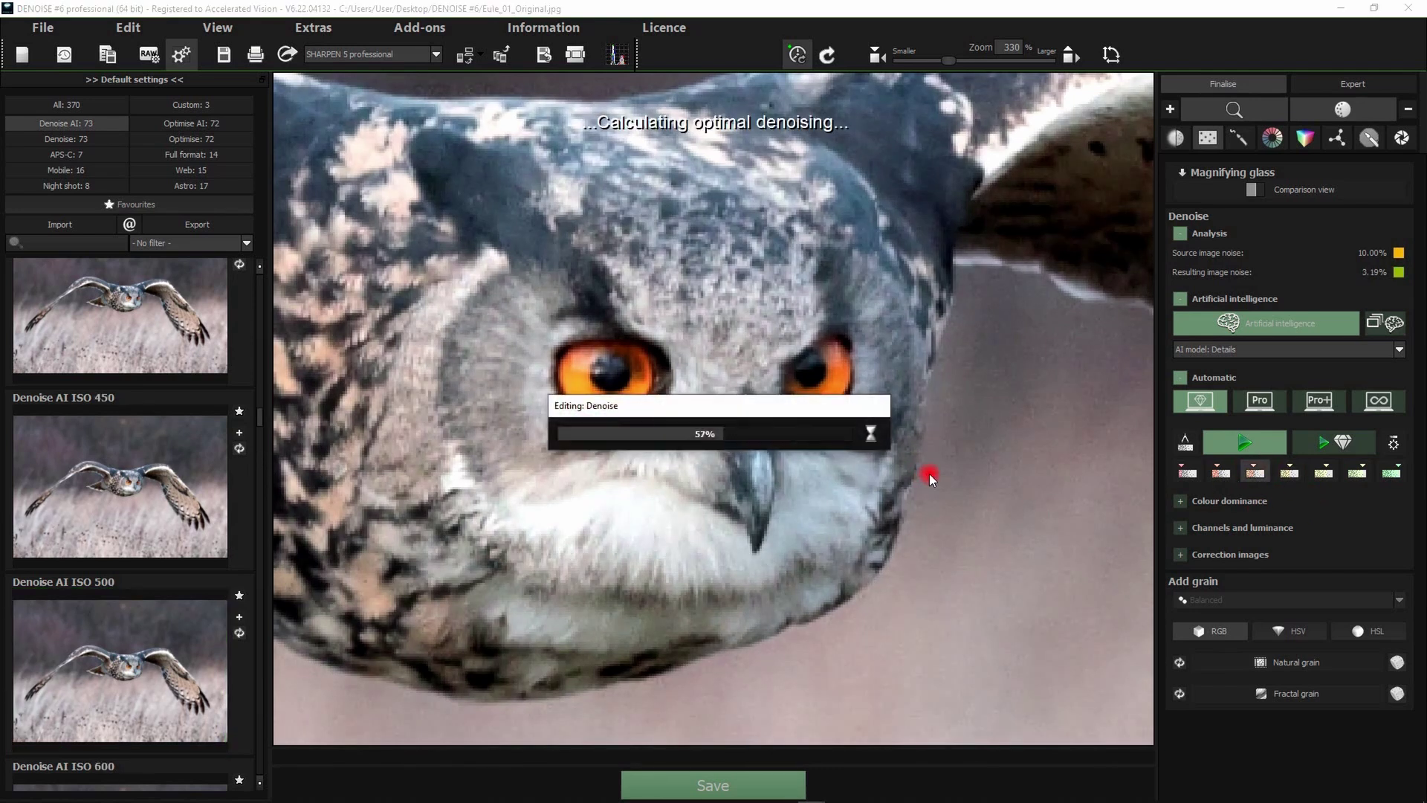
scroll(739, 449, up, 5)
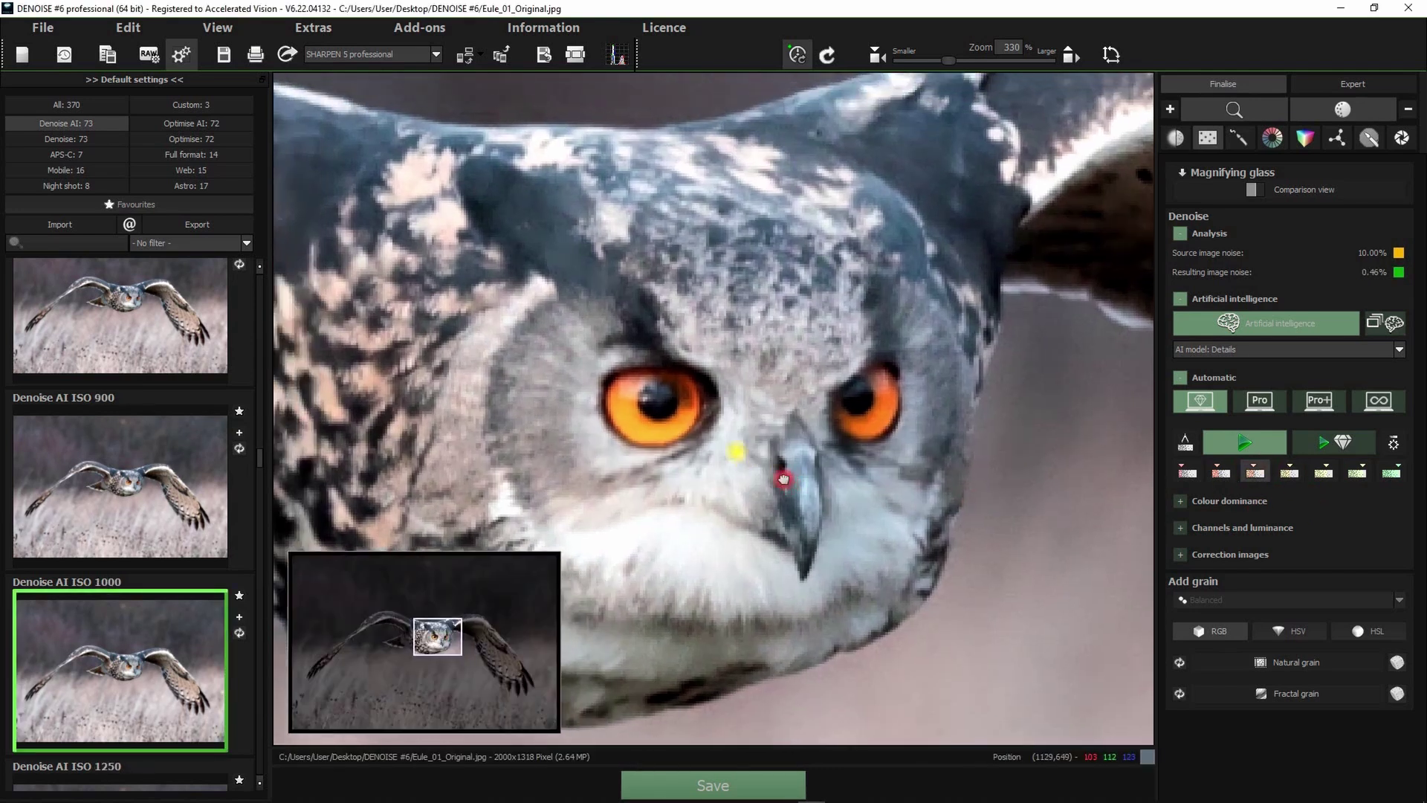
click(1221, 473)
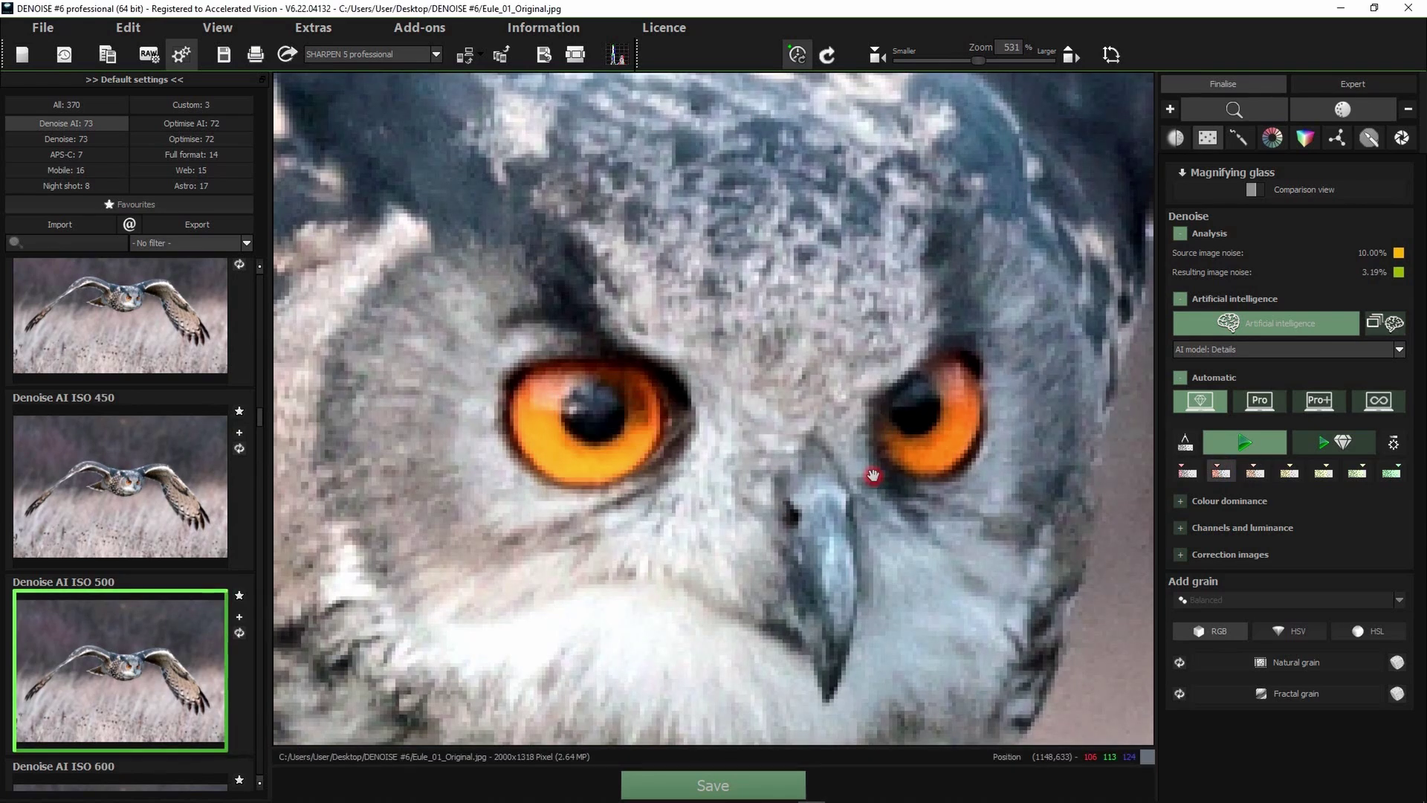
drag(873, 476, 810, 423)
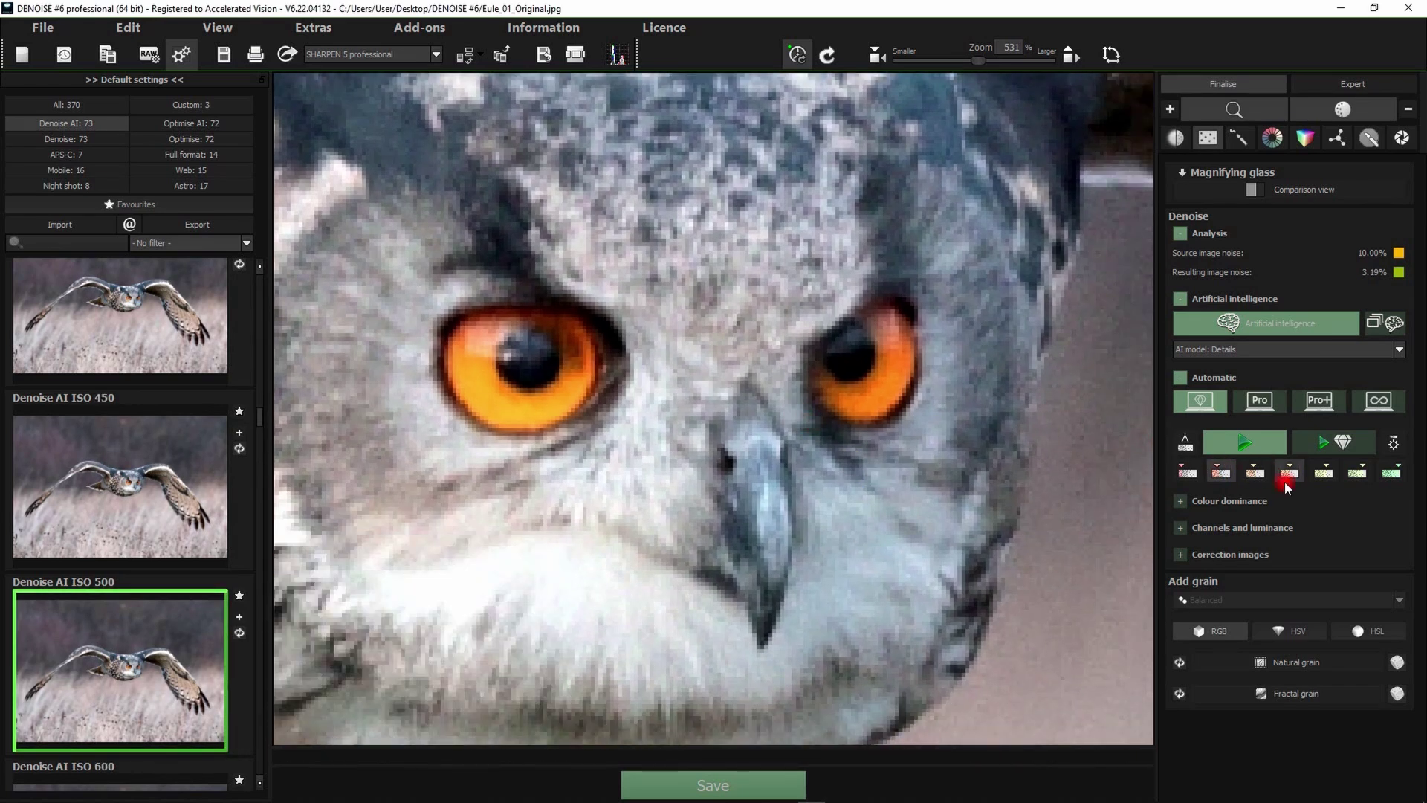
drag(1070, 416, 1024, 418)
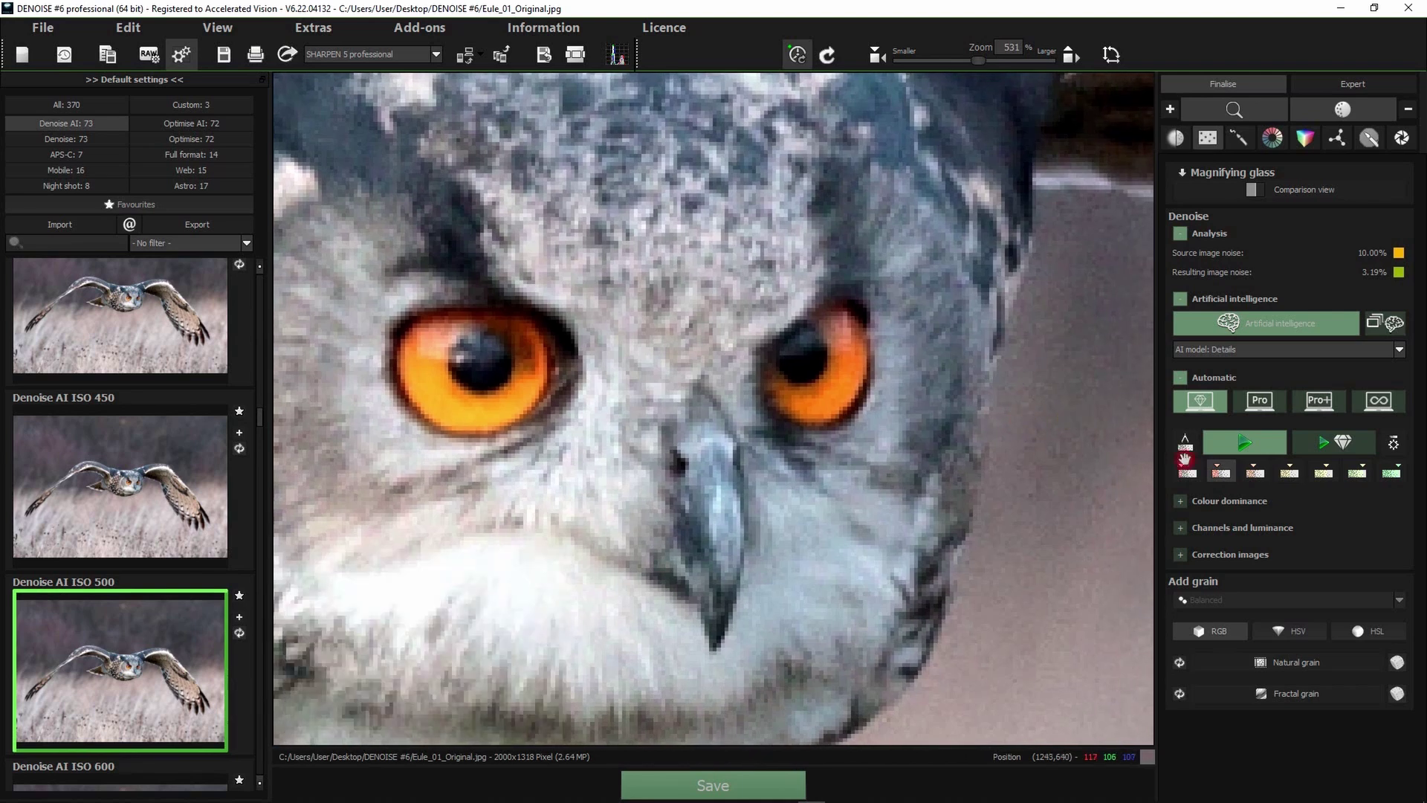
- Recalculate the denoising in Pro+ mode and compare it with optimising on the owl's face, ending on denoising
click(1325, 400)
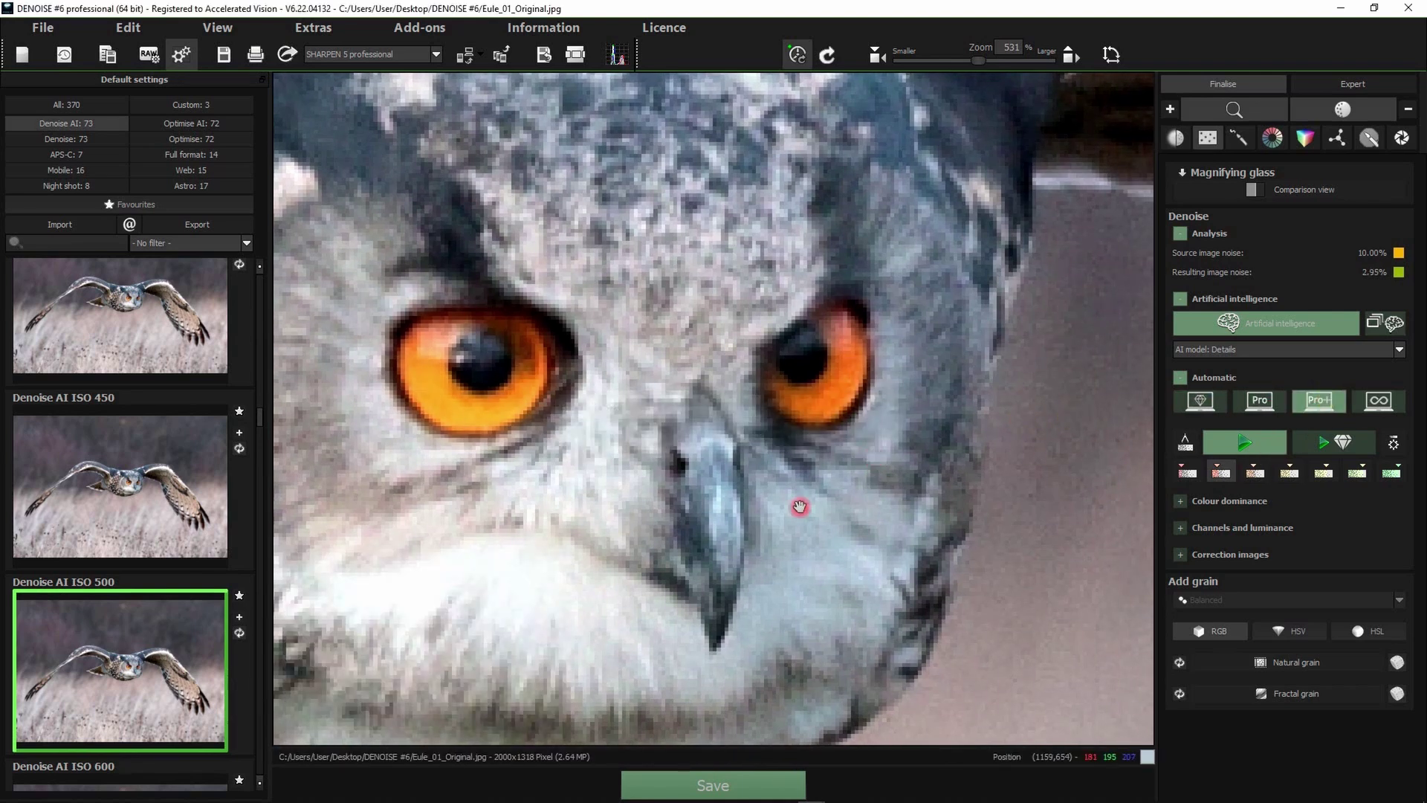
drag(800, 507, 916, 469)
click(1325, 446)
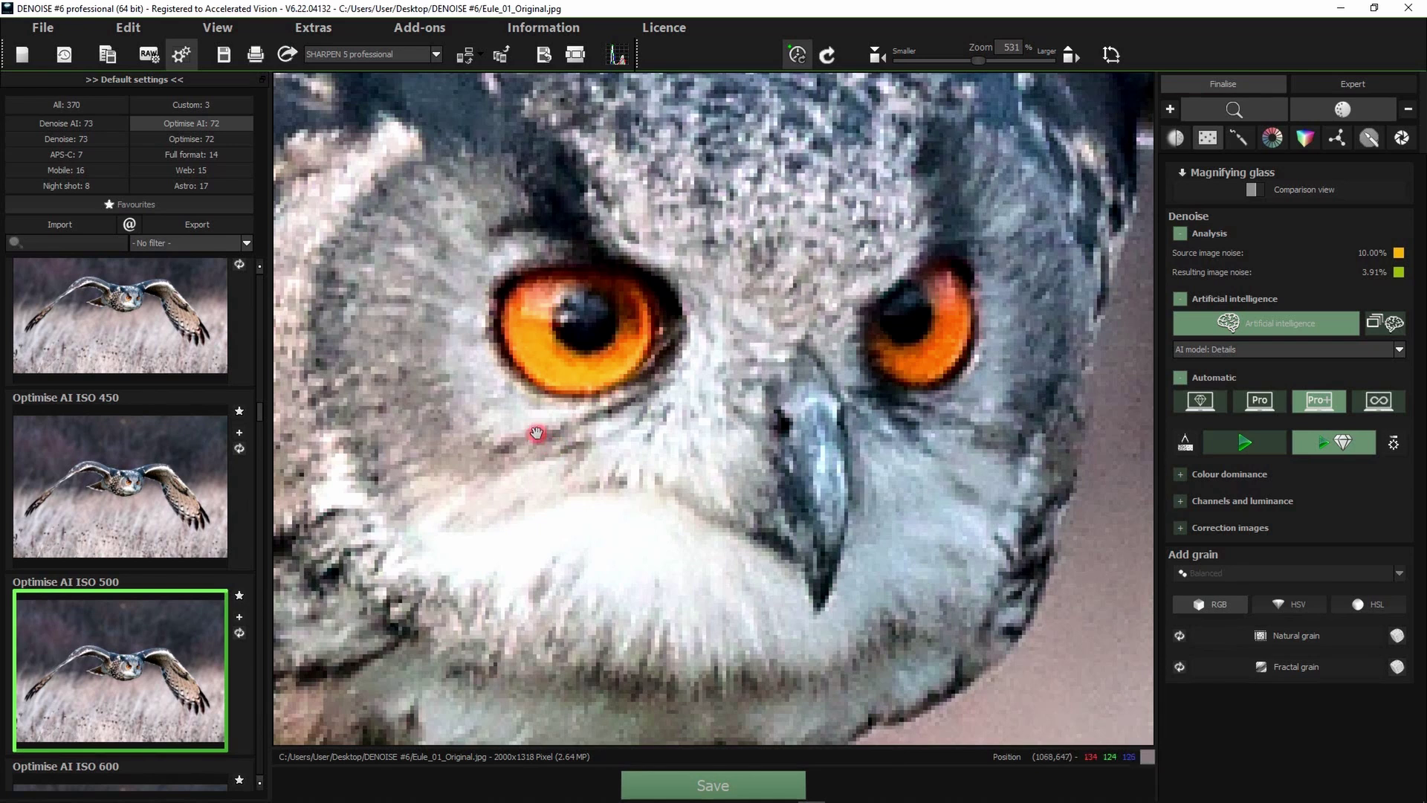
click(1244, 443)
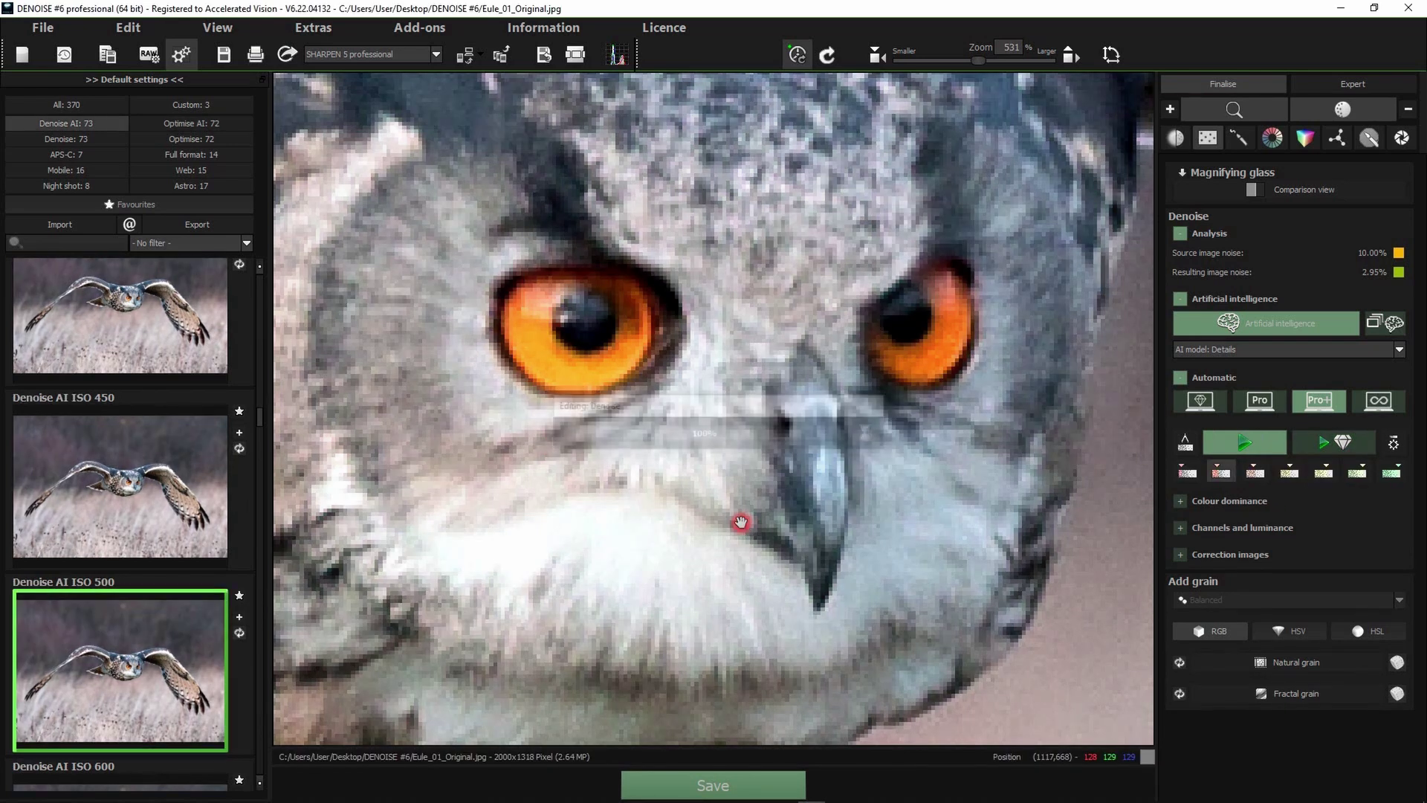